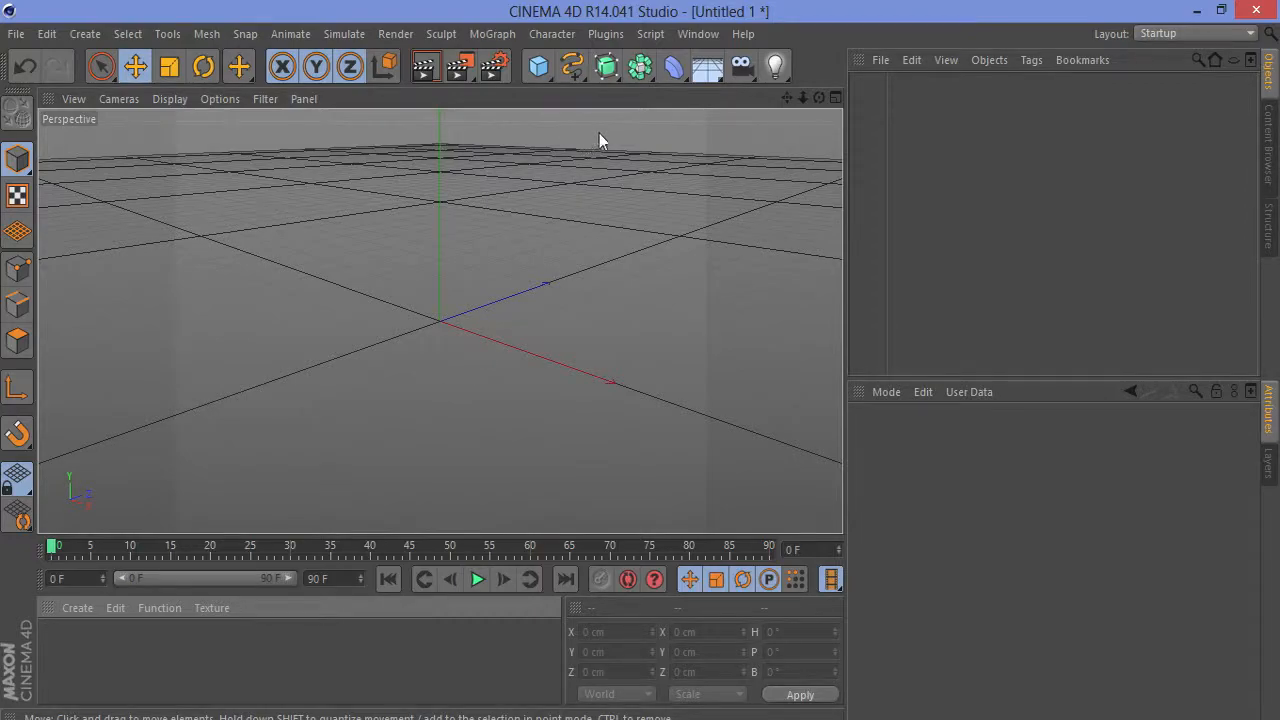
- Add a sphere primitive to the empty scene and leave it deselected
left_click(545, 77)
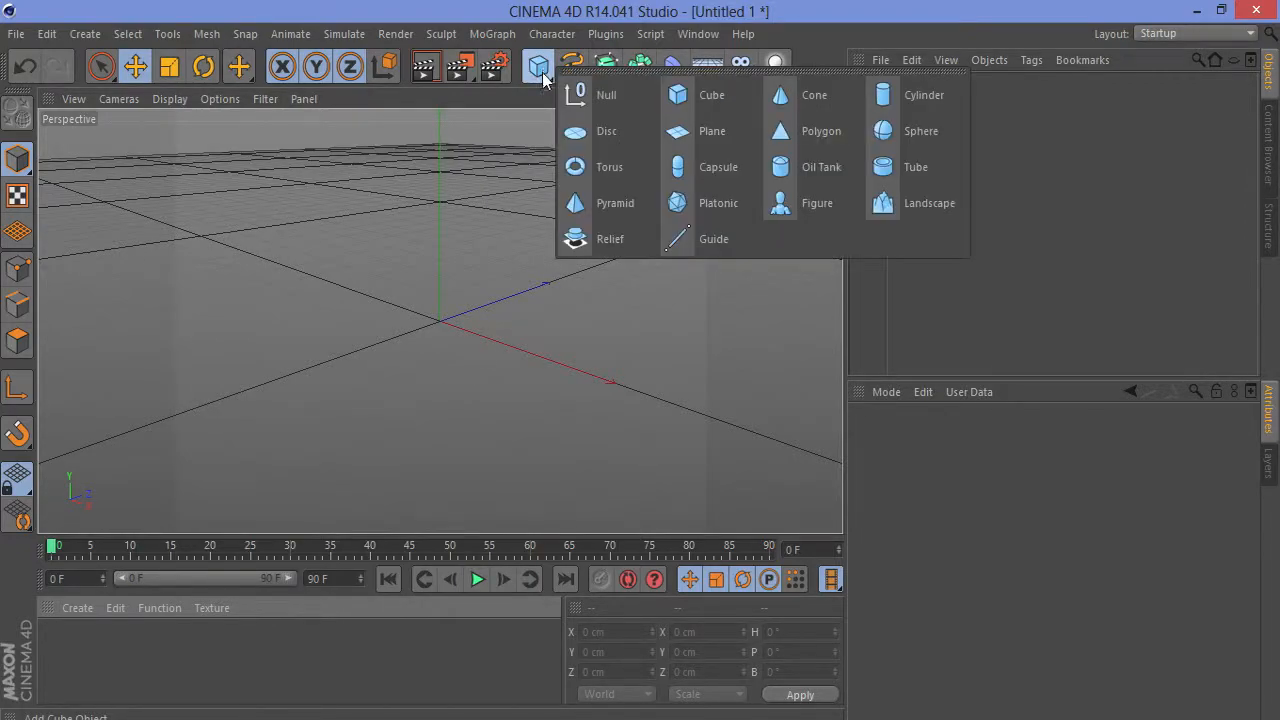
left_click(916, 131)
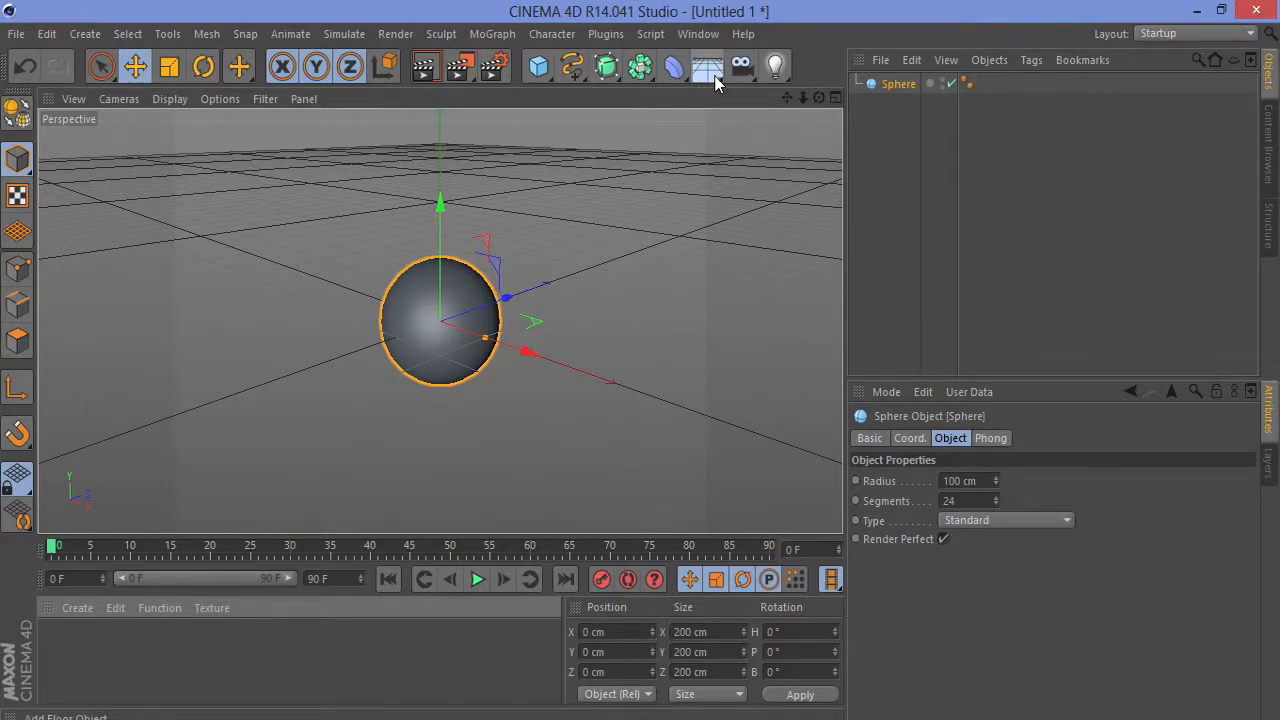
left_click(692, 226)
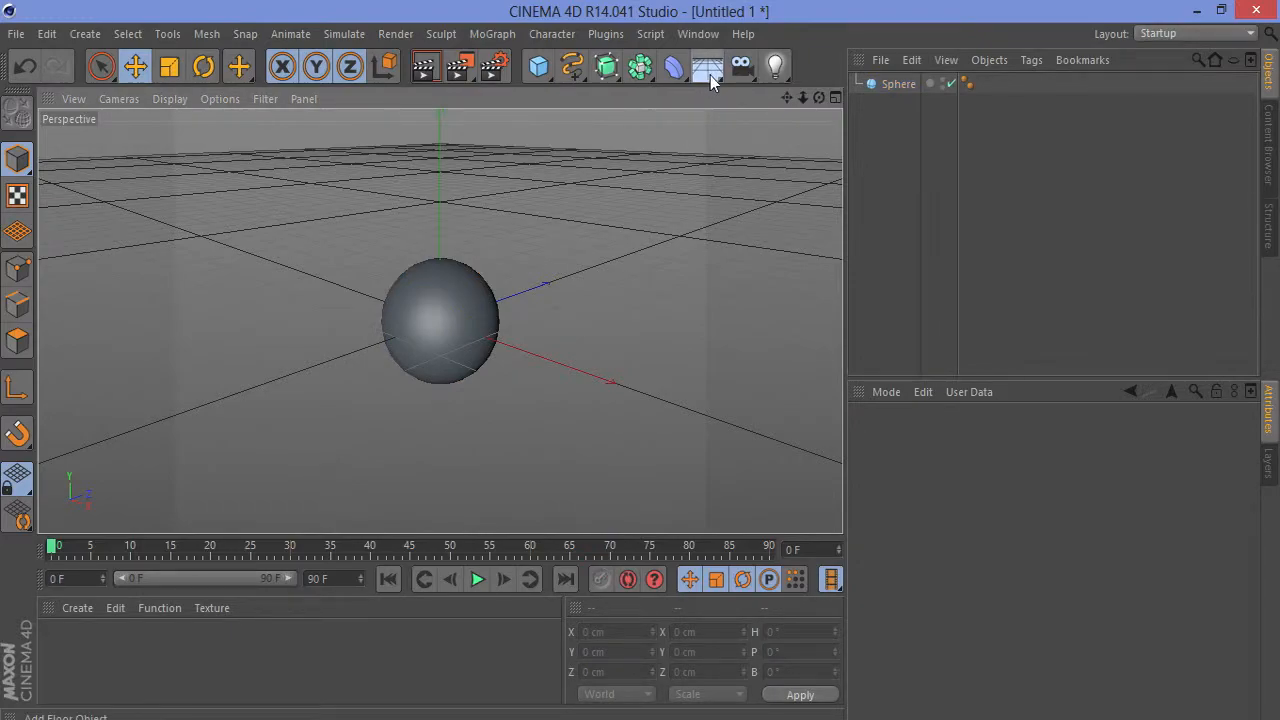
- Add a Physical Sky object and set its time to 00:13 for a night sky
left_click(709, 75)
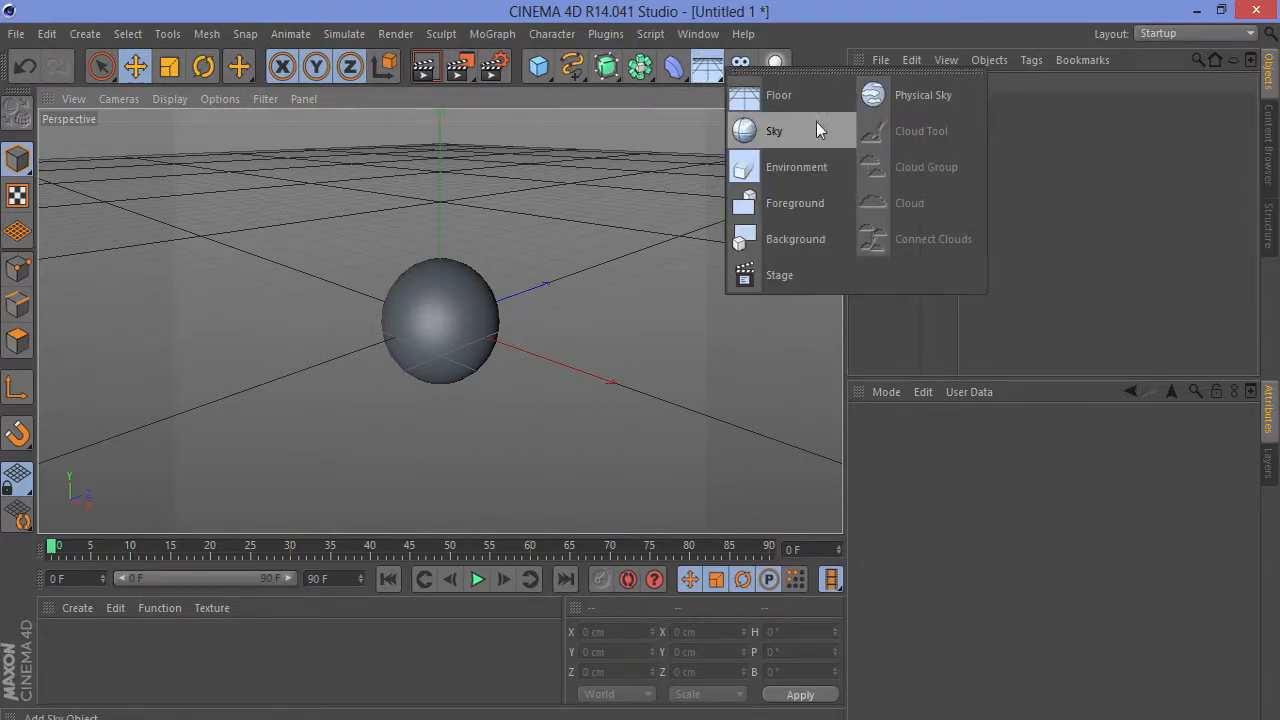
left_click(927, 93)
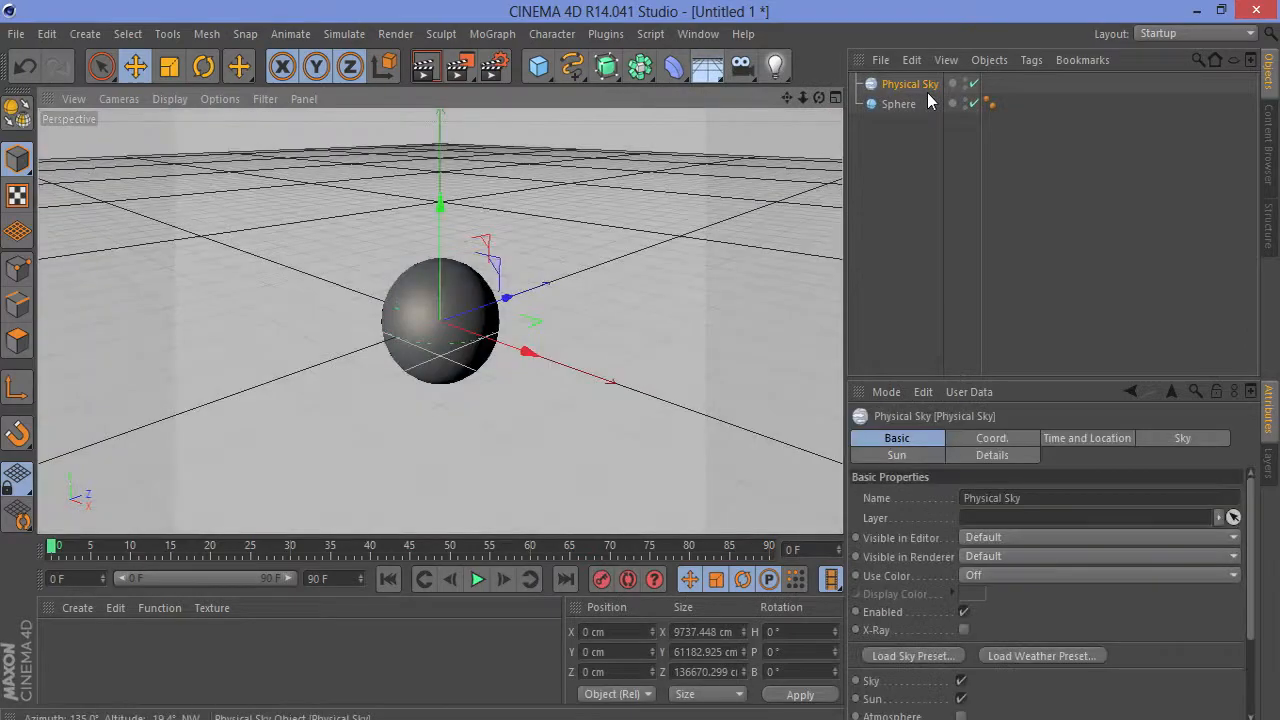
left_click(1093, 439)
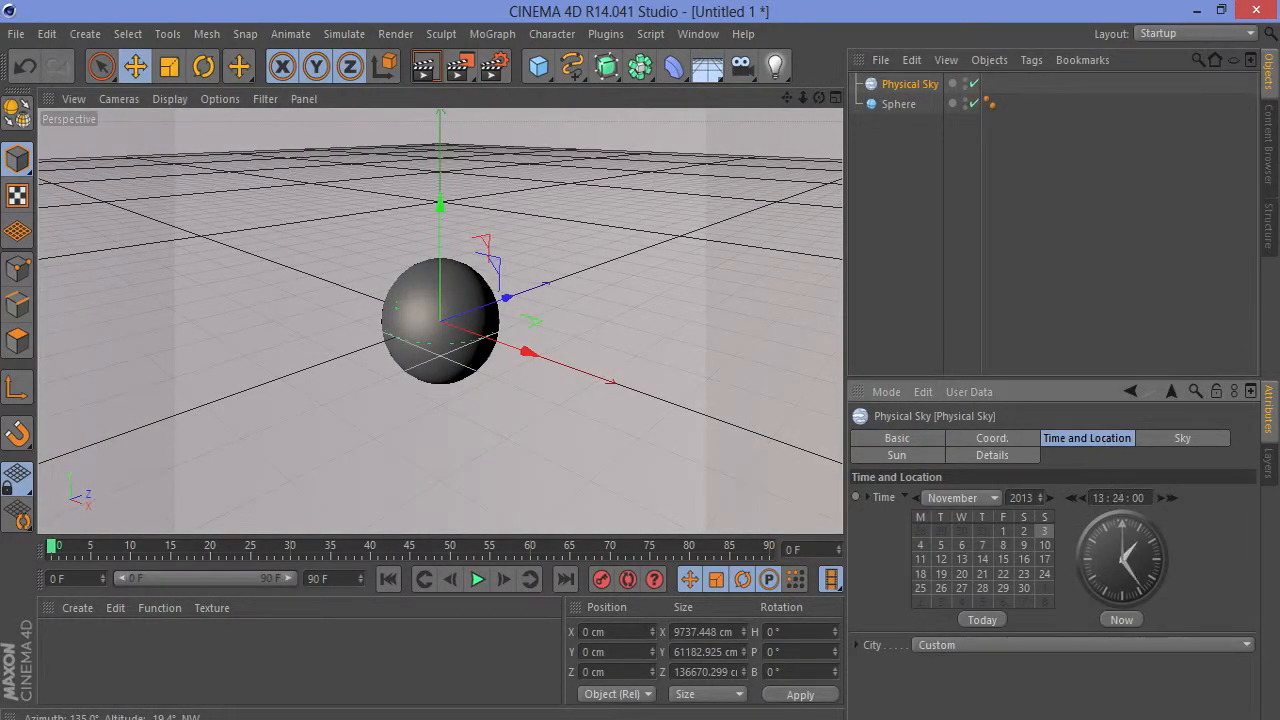
left_click_drag(1134, 579, 1125, 536)
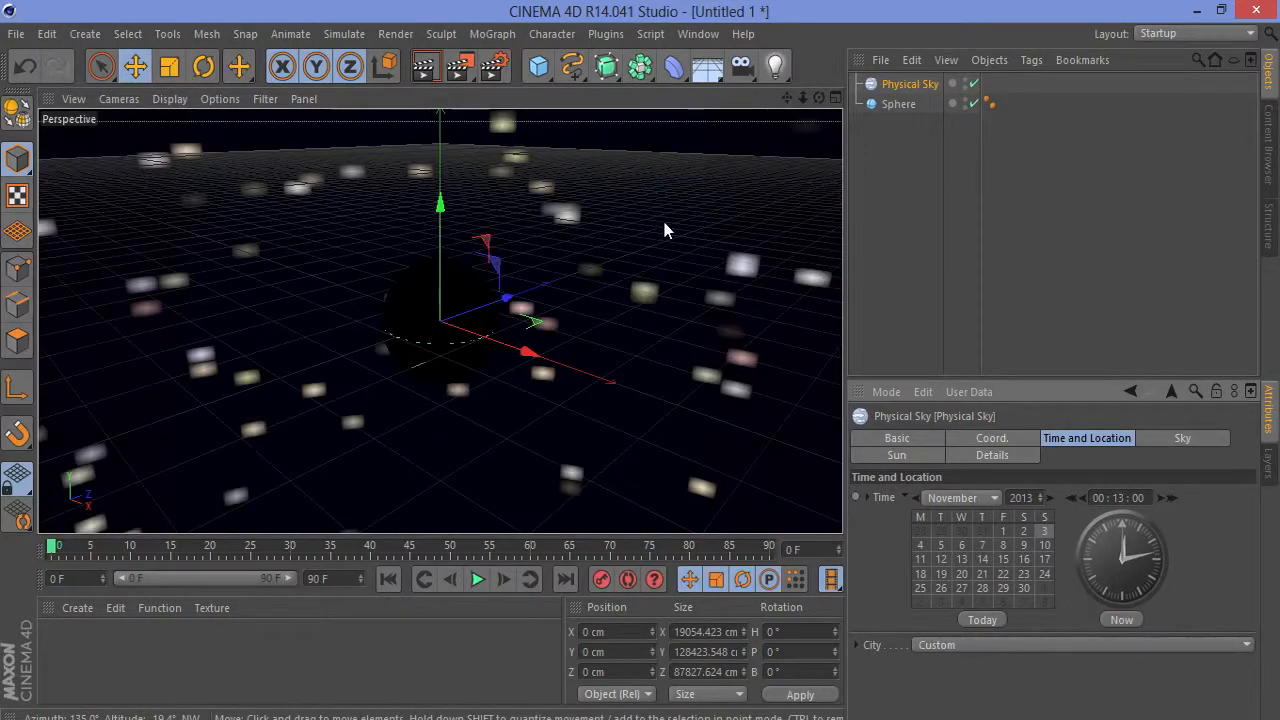
- Render the active view from two different camera angles to check the starry sky around the sphere
left_click(423, 66)
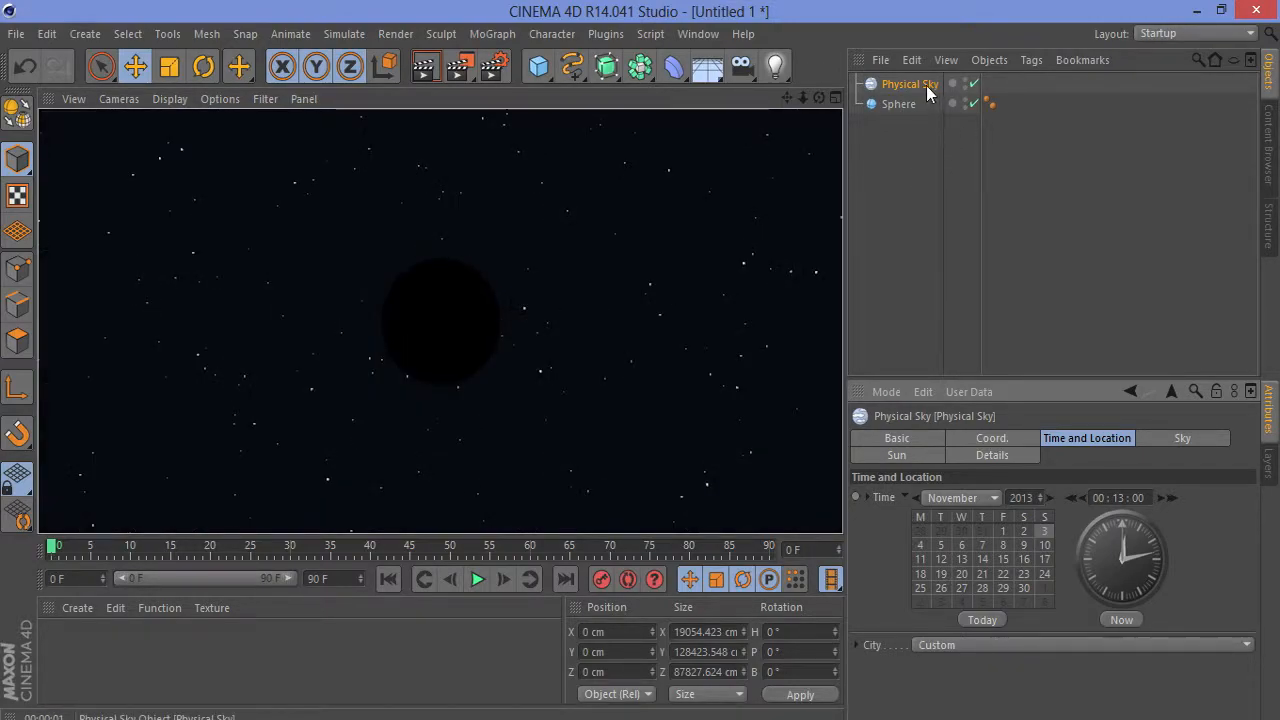
left_click(779, 207)
left_click_drag(819, 98, 725, 175)
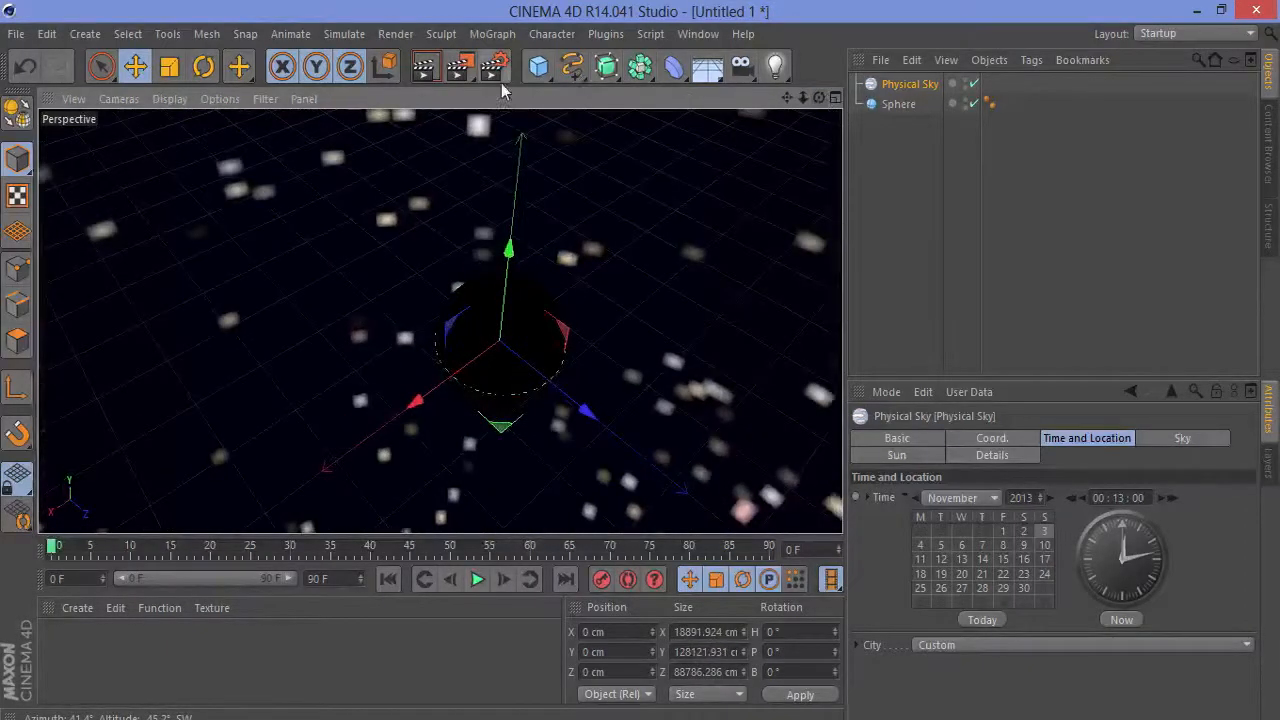
left_click(435, 72)
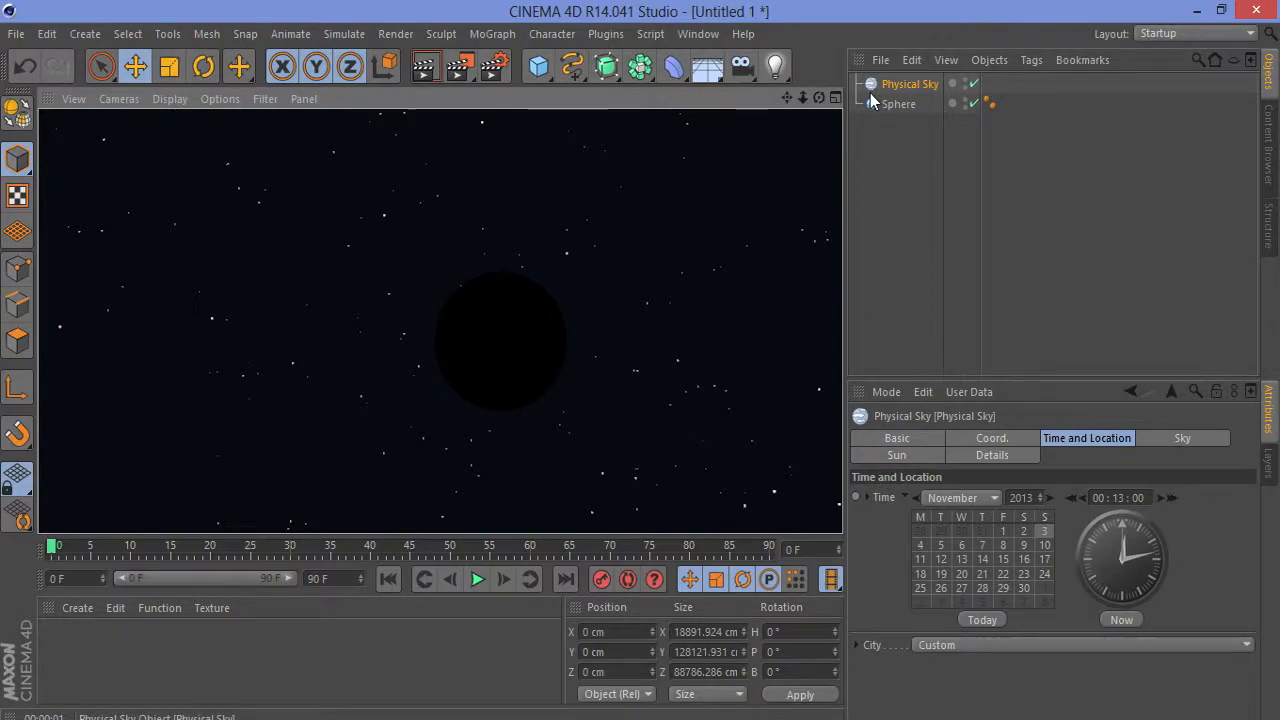
left_click_drag(819, 98, 782, 132)
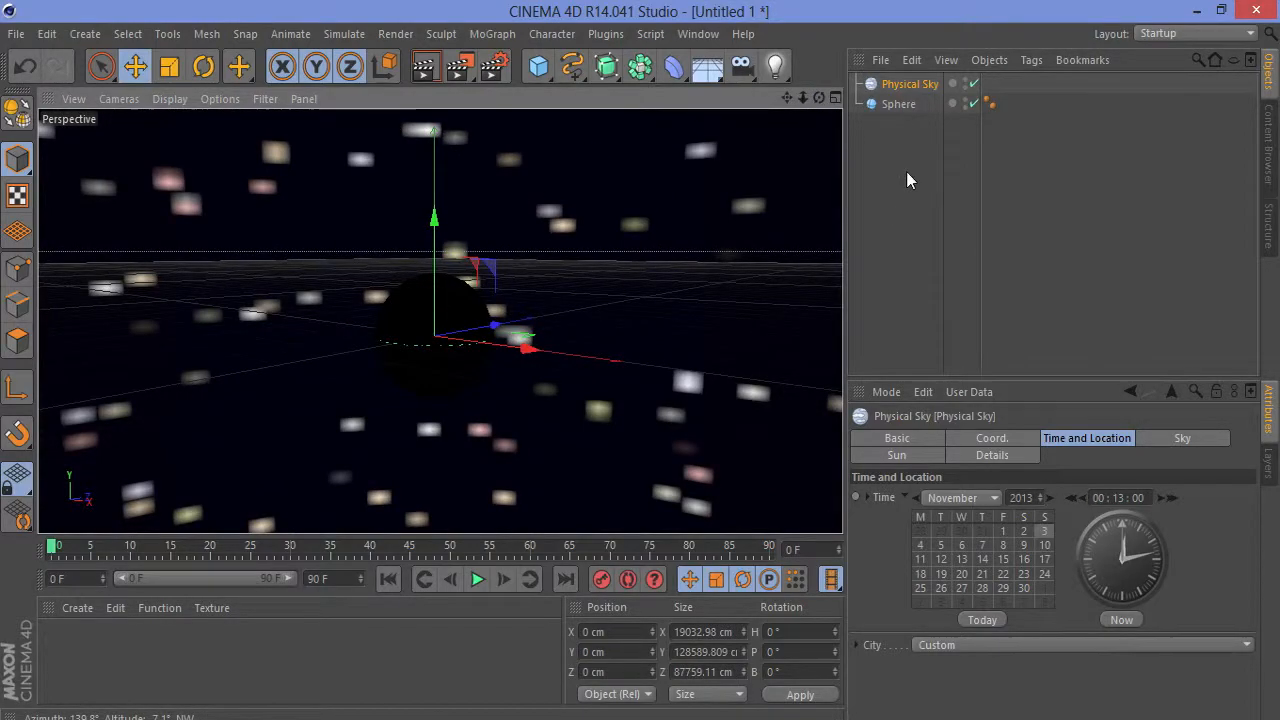
- Replace the Physical Sky with a Background object
left_click(910, 106)
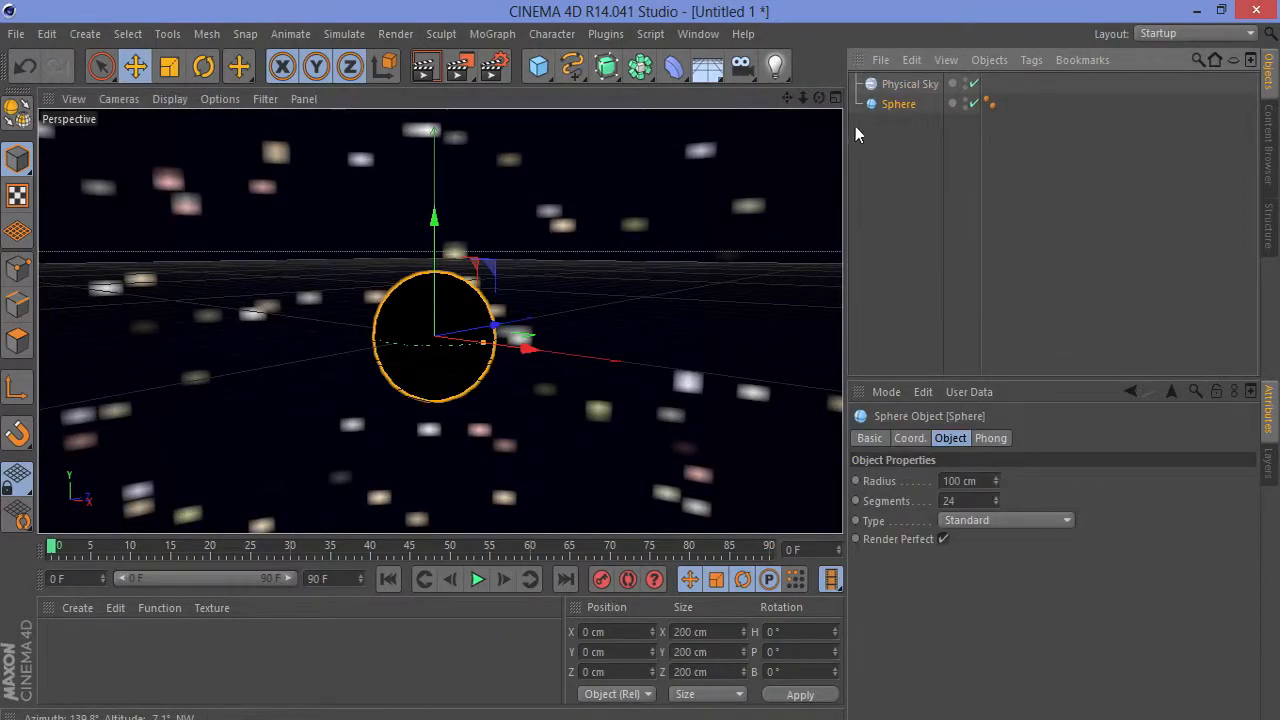
left_click(895, 85)
key("Delete")
left_click(720, 70)
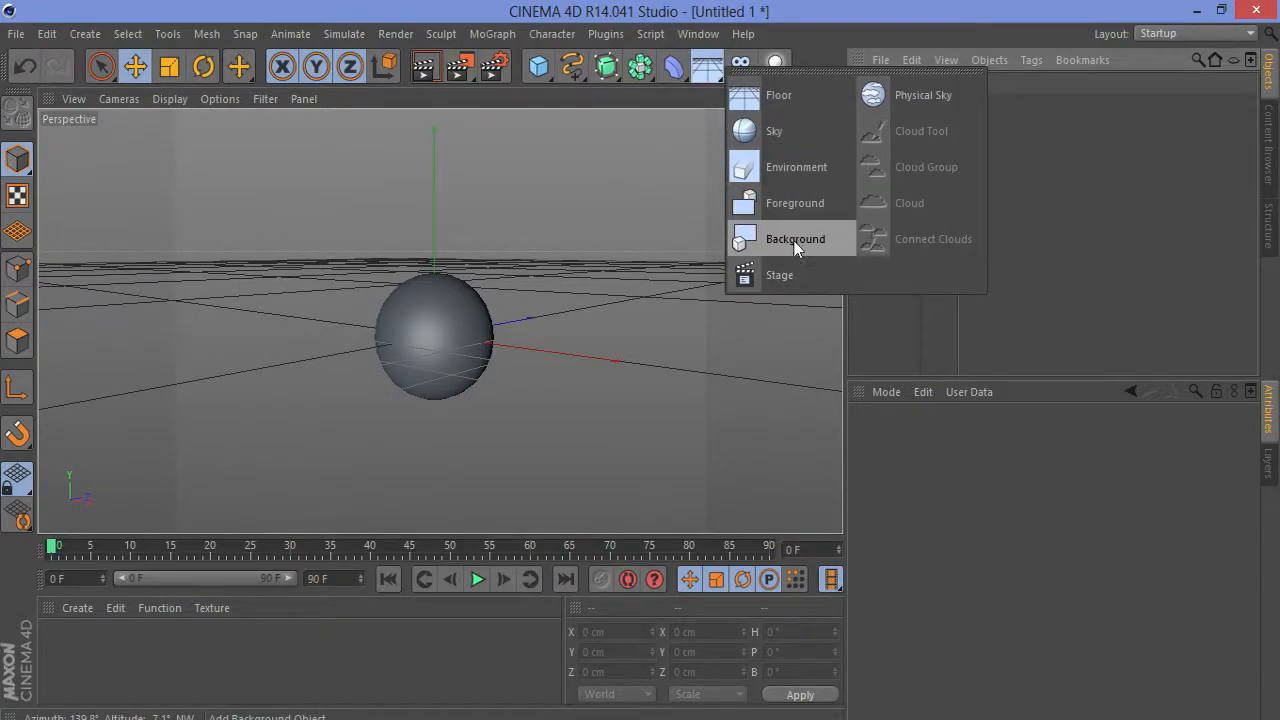
left_click(795, 240)
- Create a new material and turn off its Specular channel
double_click(110, 674)
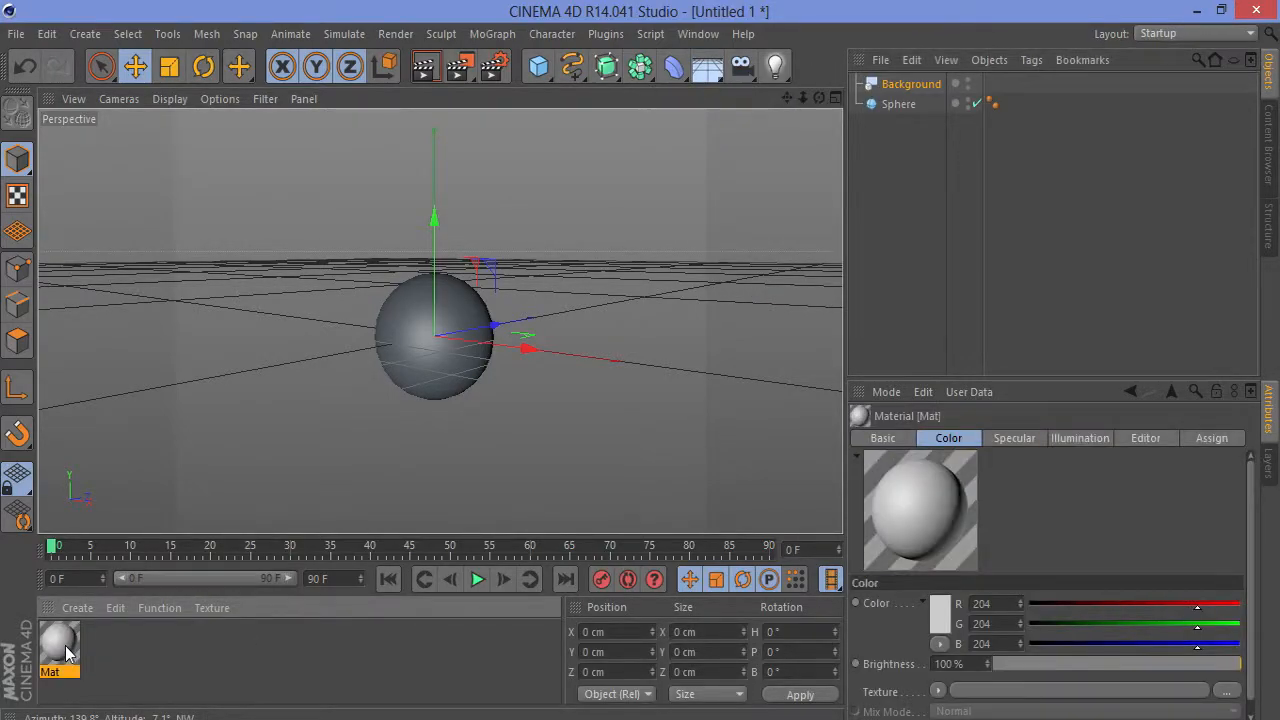
double_click(66, 650)
left_click(369, 527)
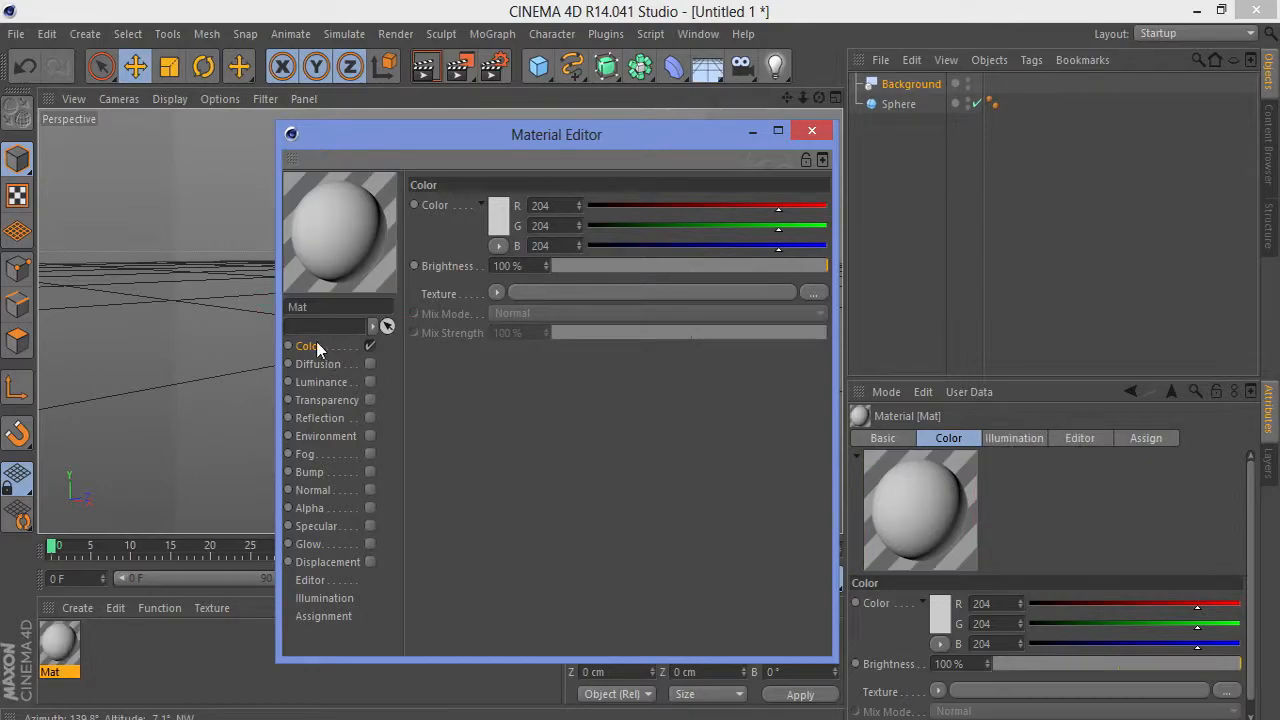
- Load the image Space Art Wallpapers 29 as the material's color texture without copying it to the project location
left_click(504, 292)
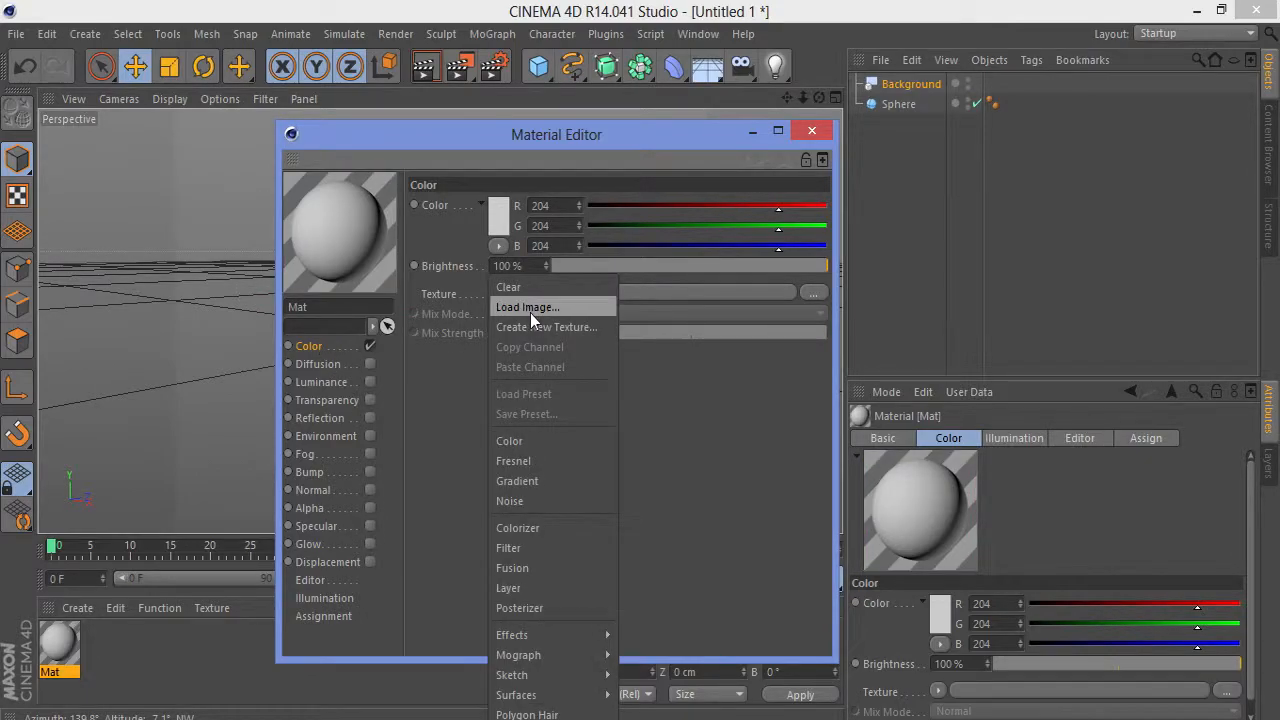
left_click(528, 308)
left_click(440, 250)
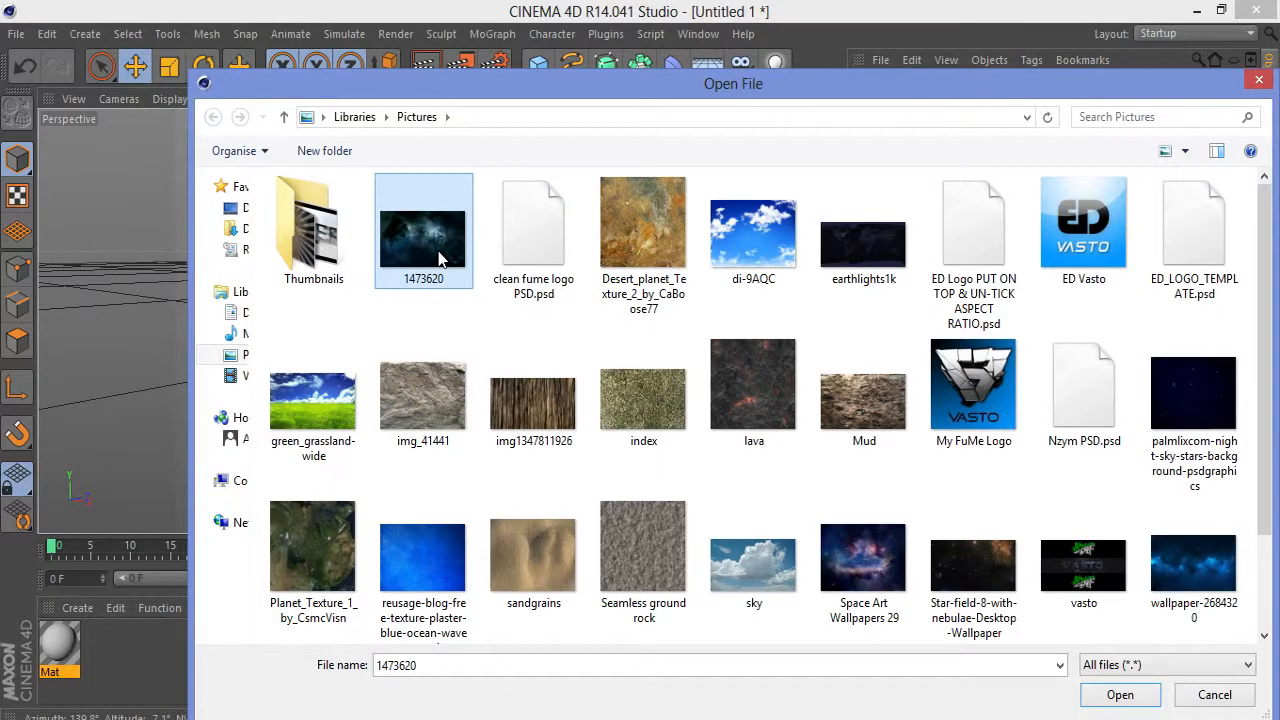
left_click_drag(1265, 400, 1254, 520)
scroll(1254, 520, "up", 2)
left_click(863, 560)
left_click(1121, 694)
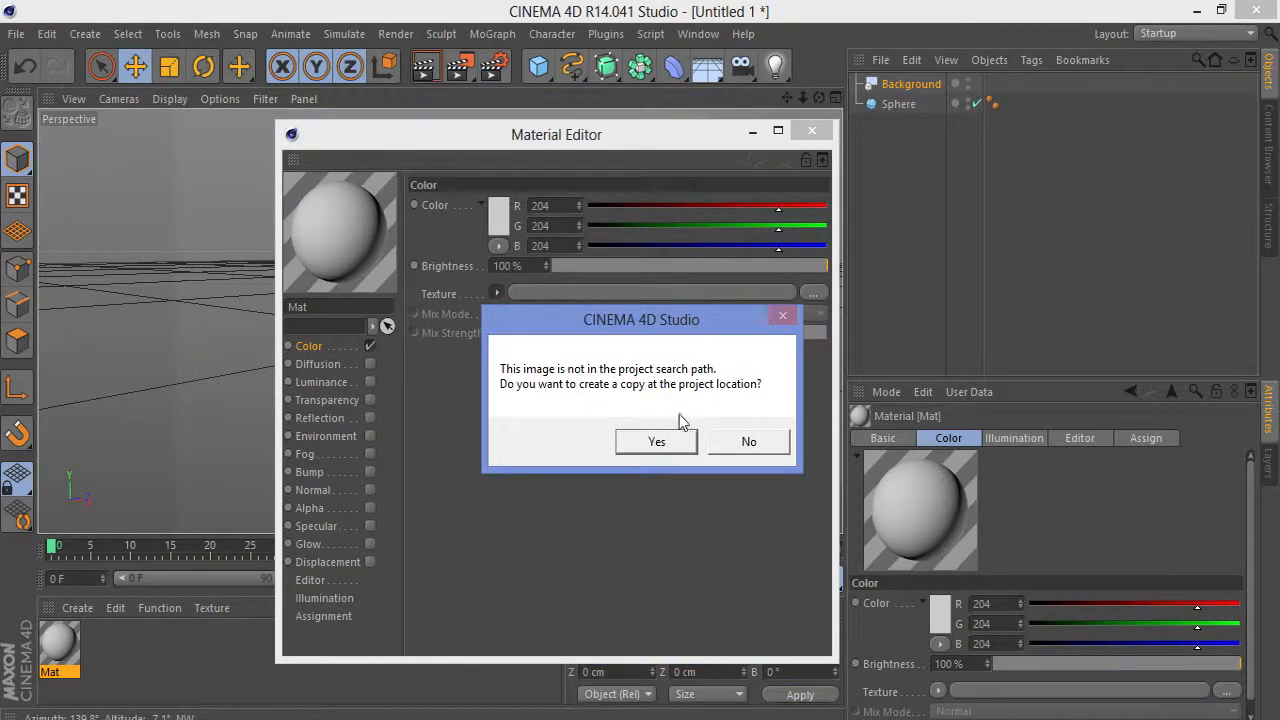
left_click(745, 443)
left_click(812, 131)
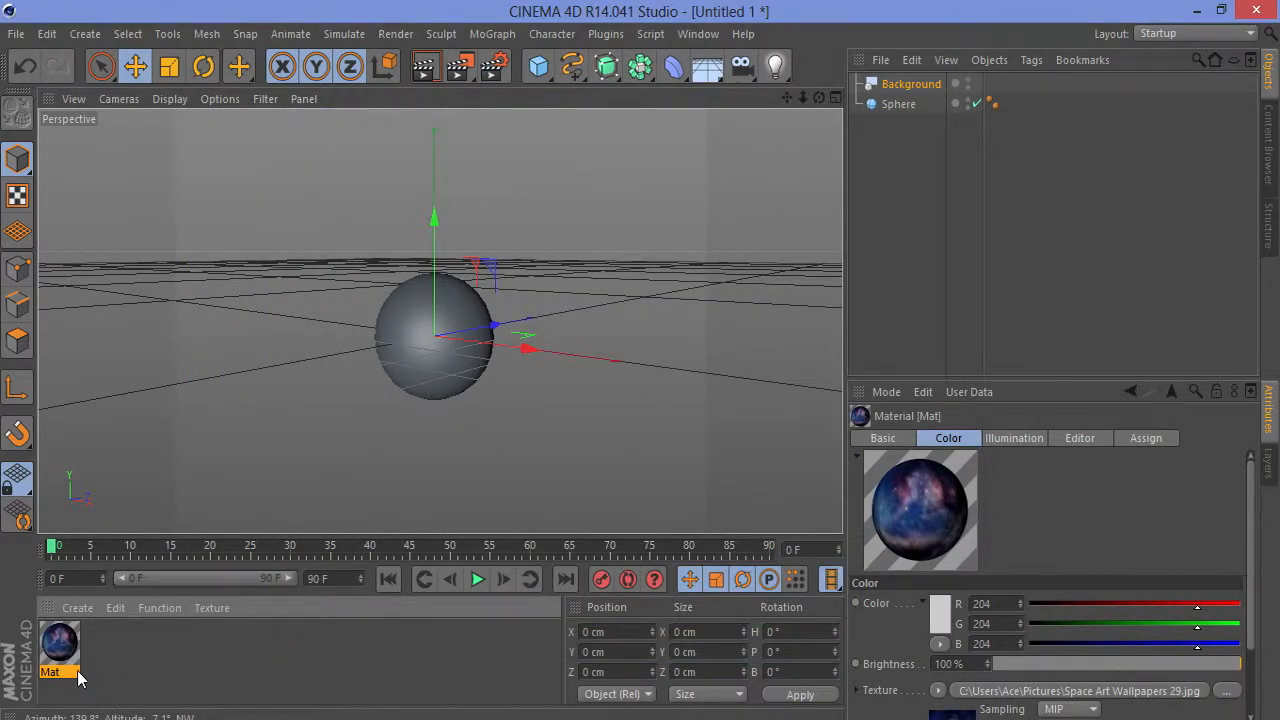
- Apply the space art material to the Background object and render the view
left_click_drag(919, 81, 920, 84)
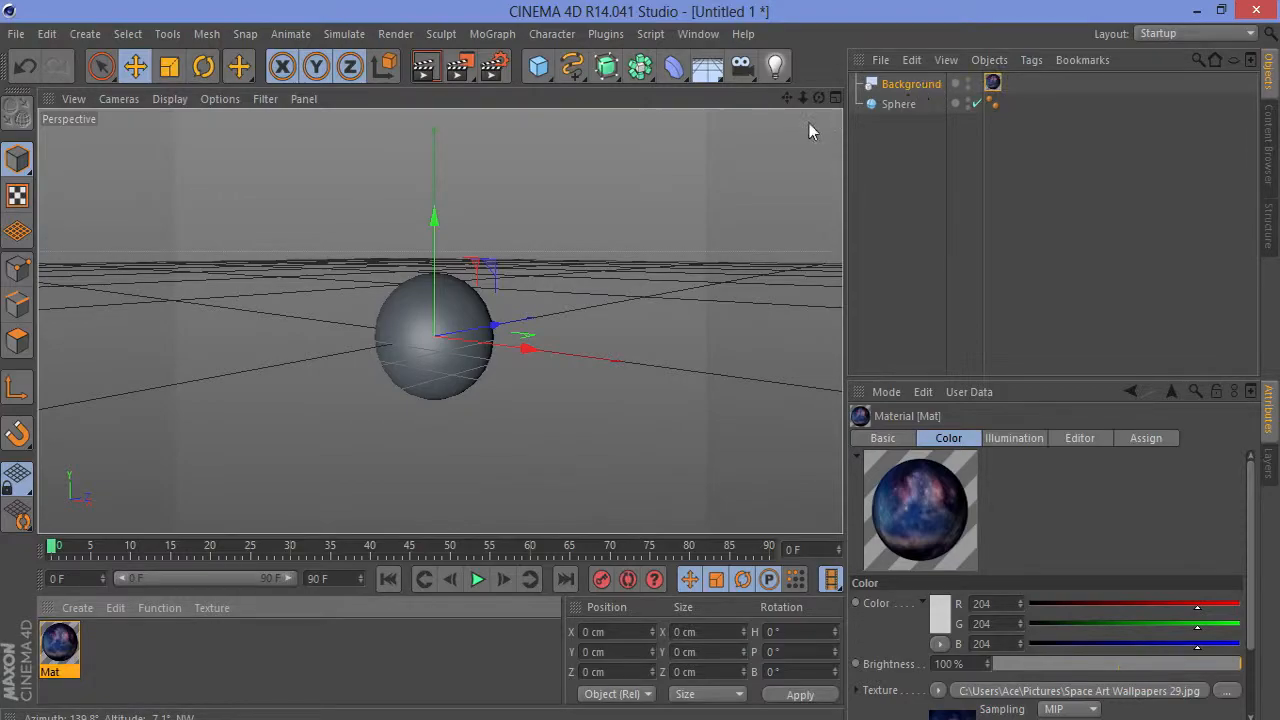
left_click(425, 70)
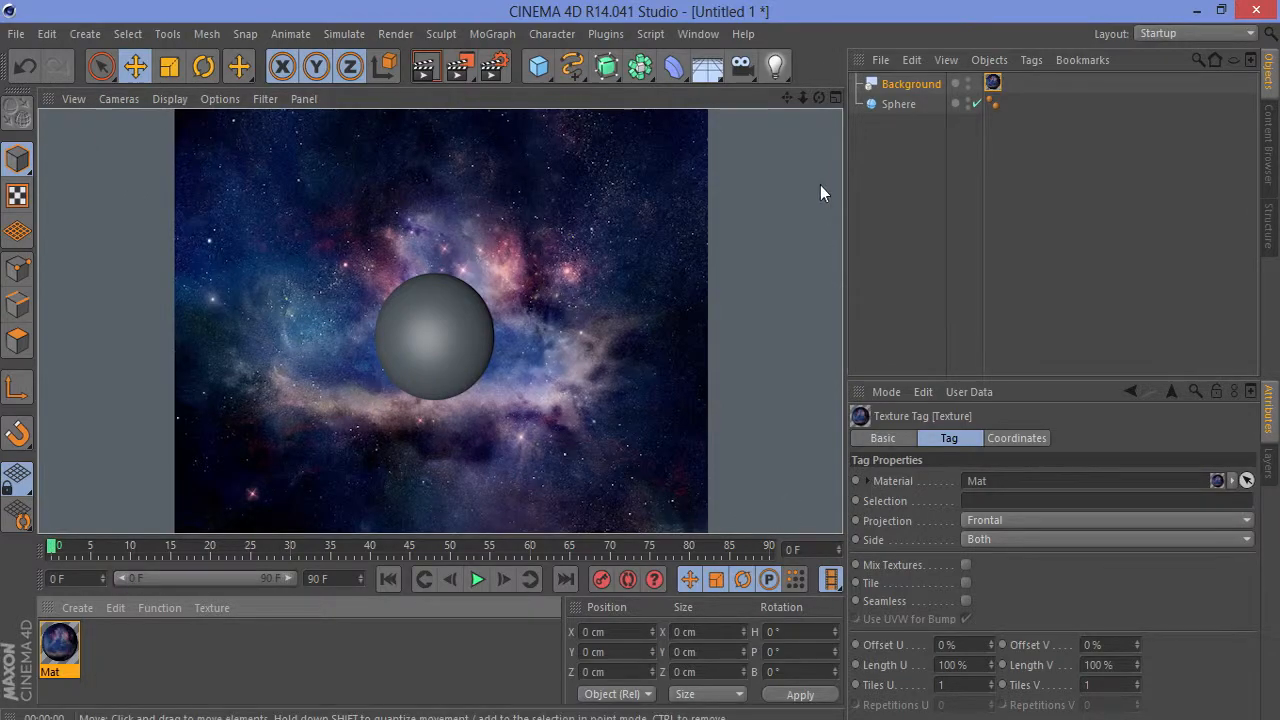
left_click(935, 85)
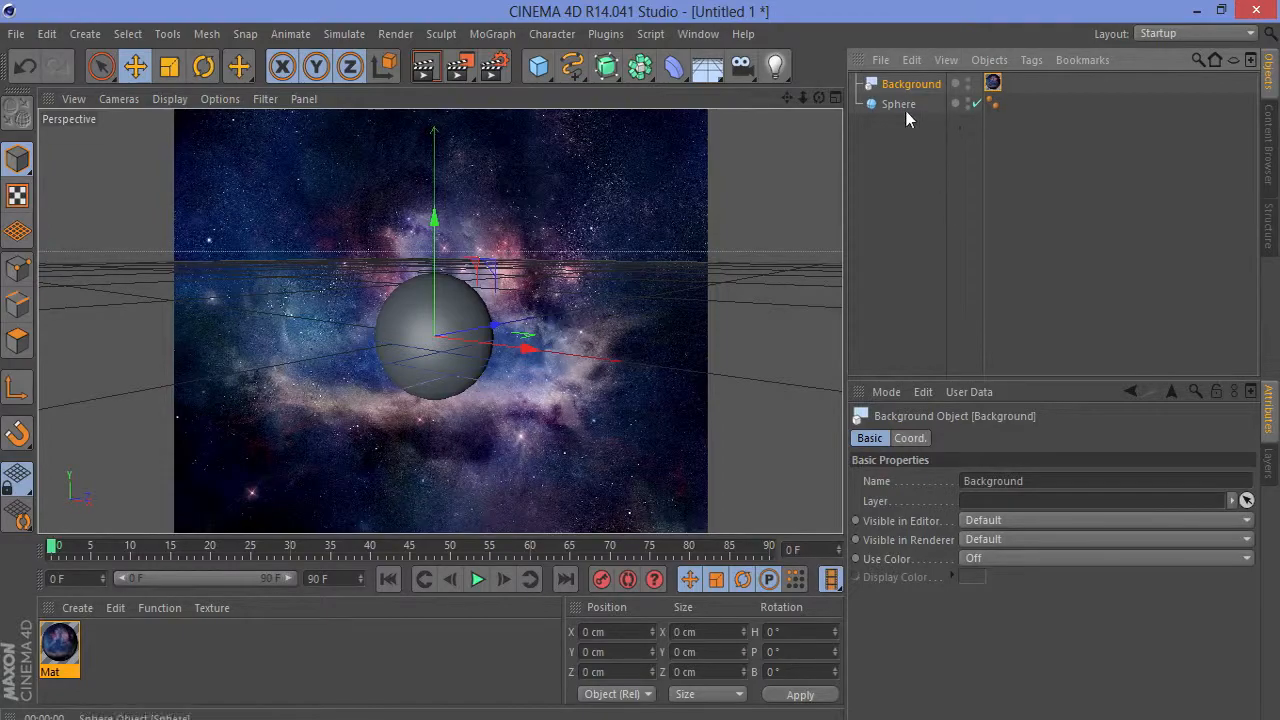
- Delete the Background object and add a Physical Sky in its place
left_click(897, 105)
left_click(900, 85)
key("Delete")
left_click_drag(707, 66, 927, 88)
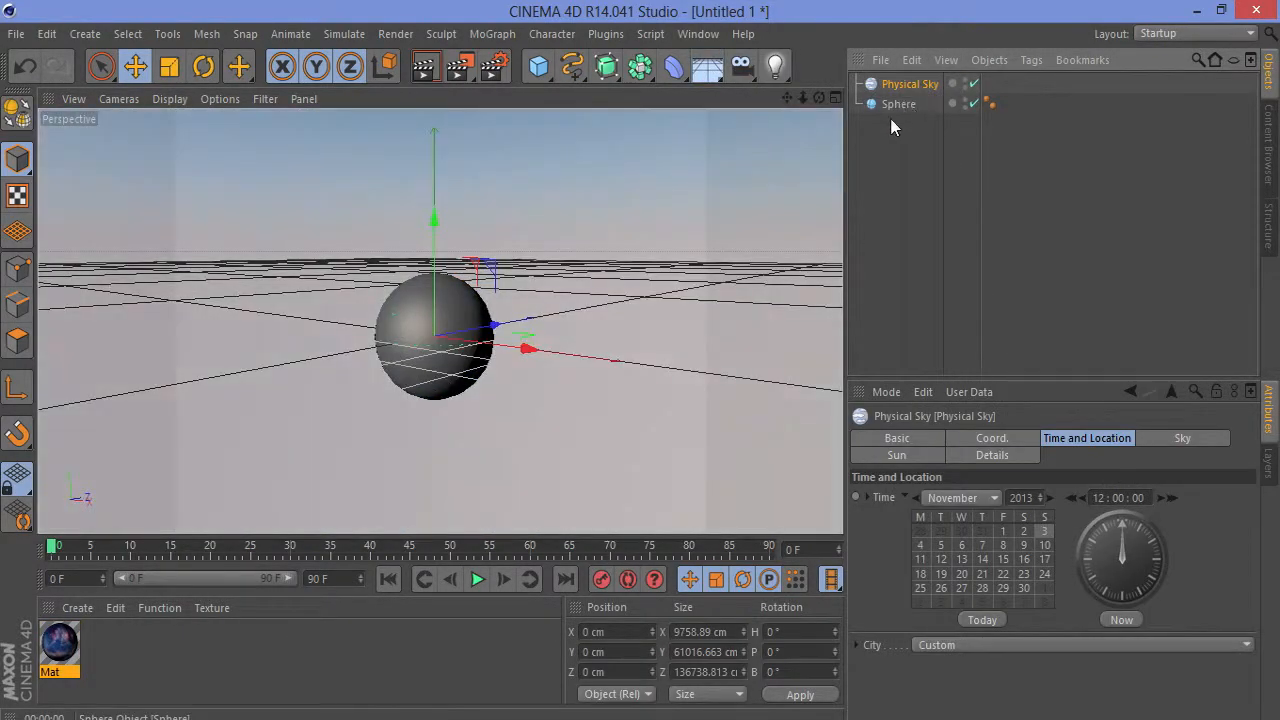
- Set the Physical Sky's time to 00:30 to get a night sky with stars
left_click_drag(1122, 536, 1143, 553)
scroll(1121, 498, "down", 10)
left_click_drag(1126, 538, 1129, 539)
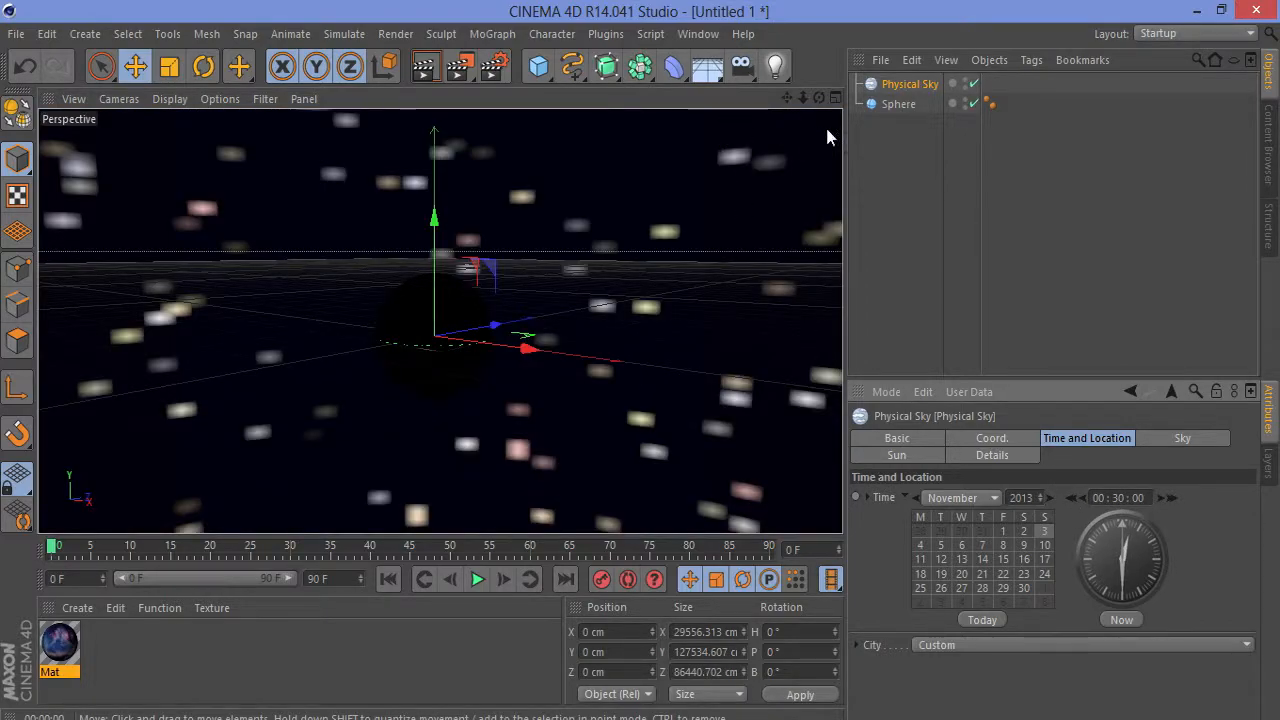
left_click(901, 104)
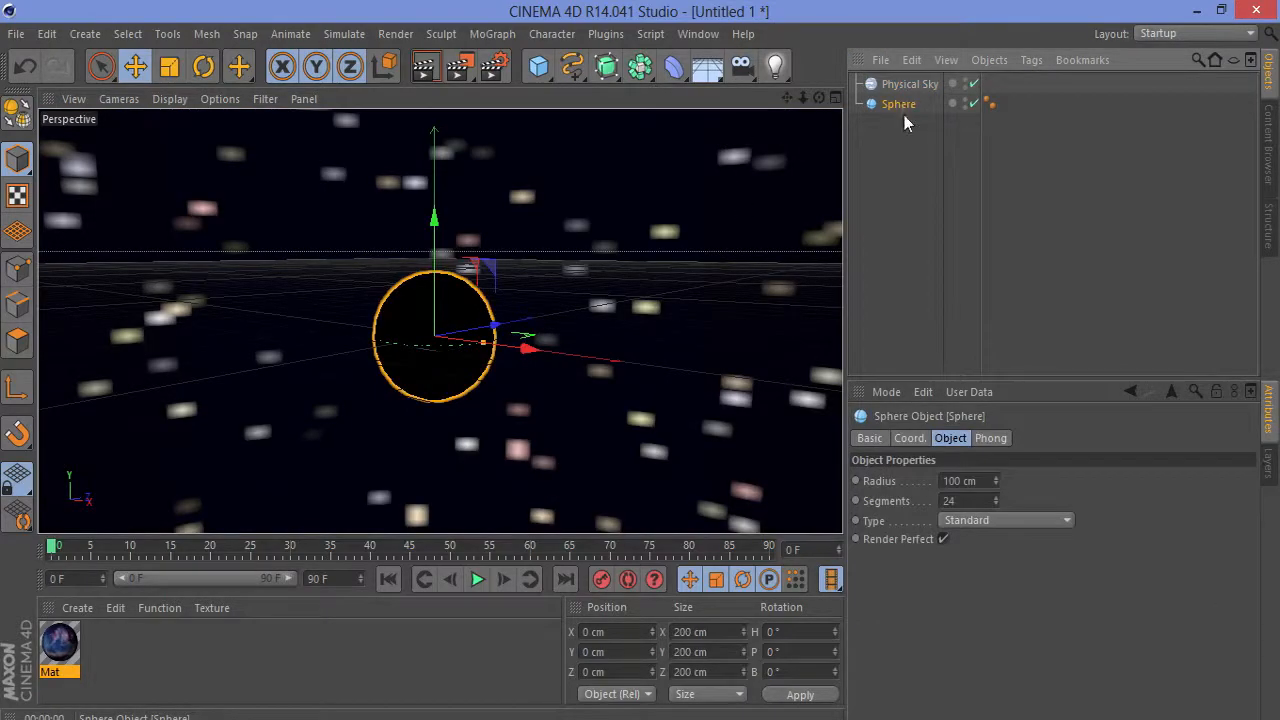
left_click(929, 88)
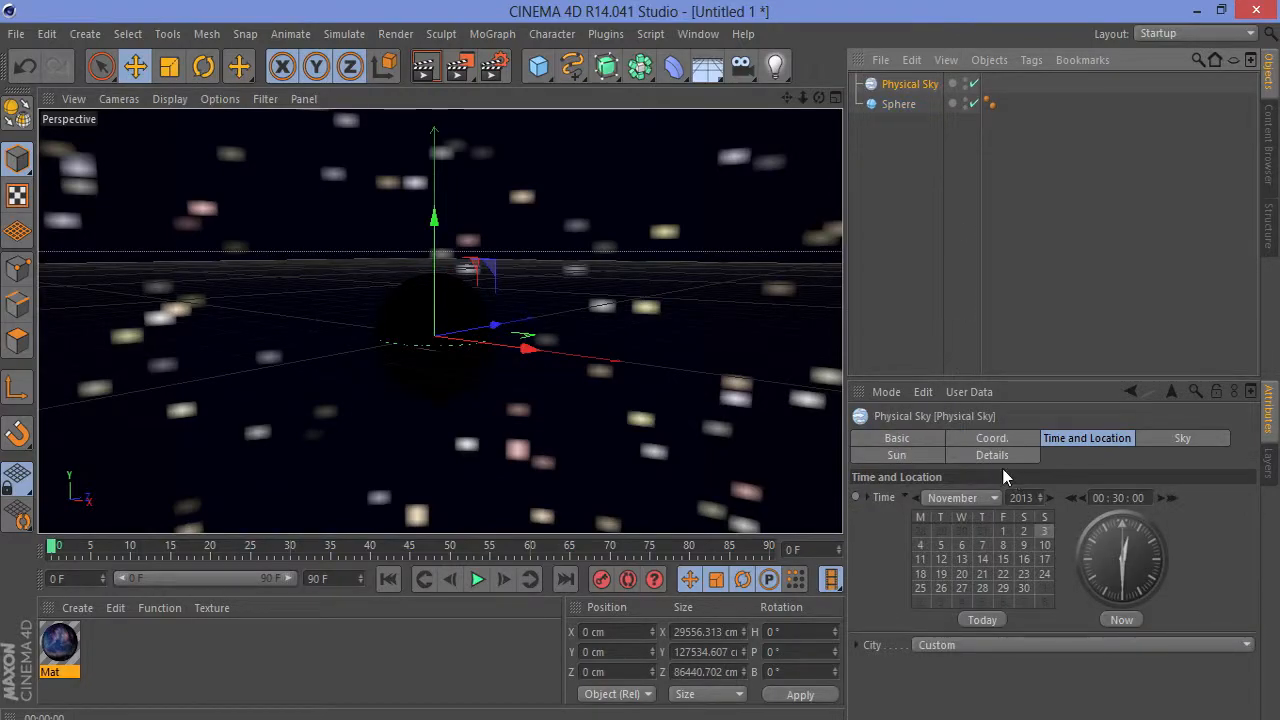
left_click(912, 445)
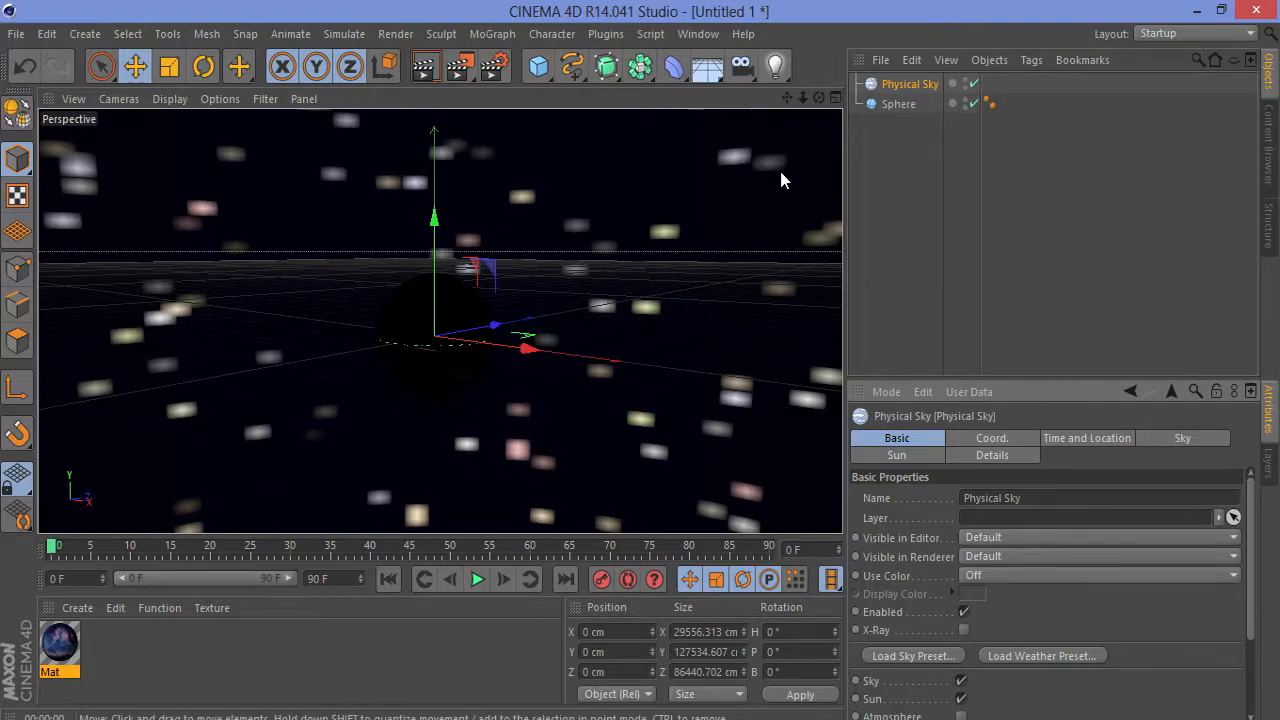
- Add a Background object with the space art material, place it below the Physical Sky, and render the view
left_click_drag(712, 70, 803, 240)
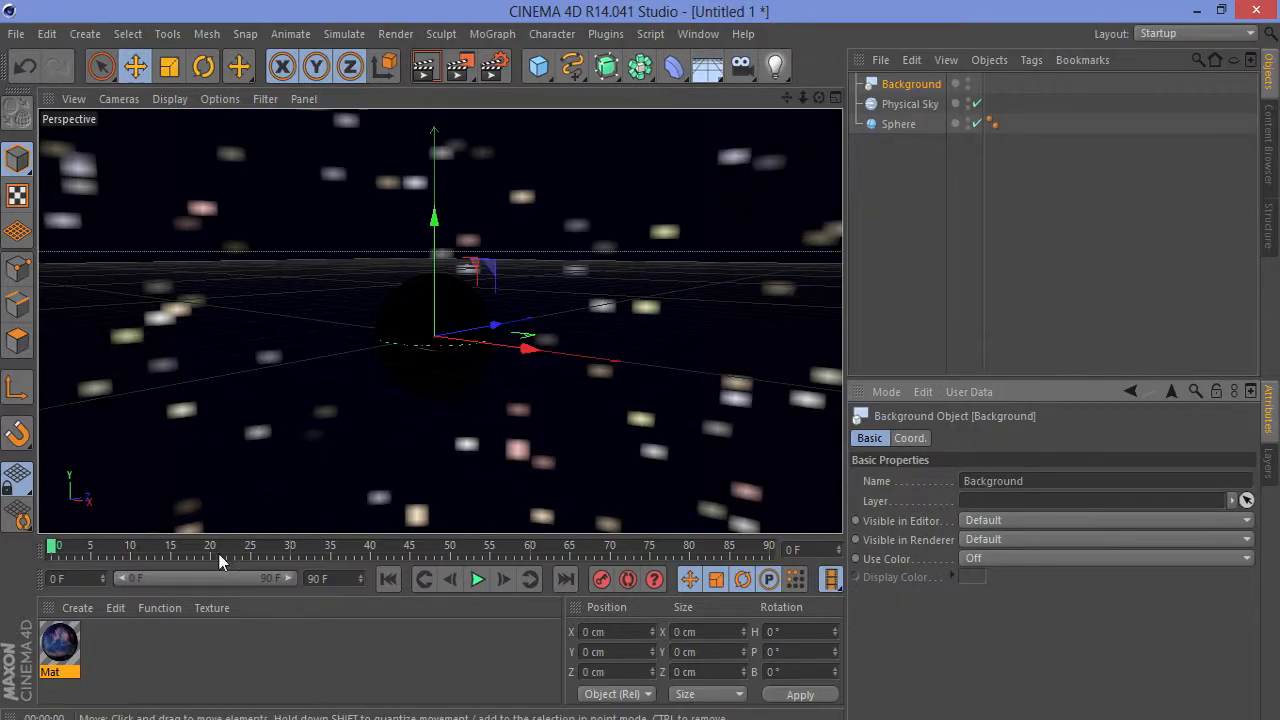
left_click_drag(60, 645, 927, 85)
left_click(912, 106)
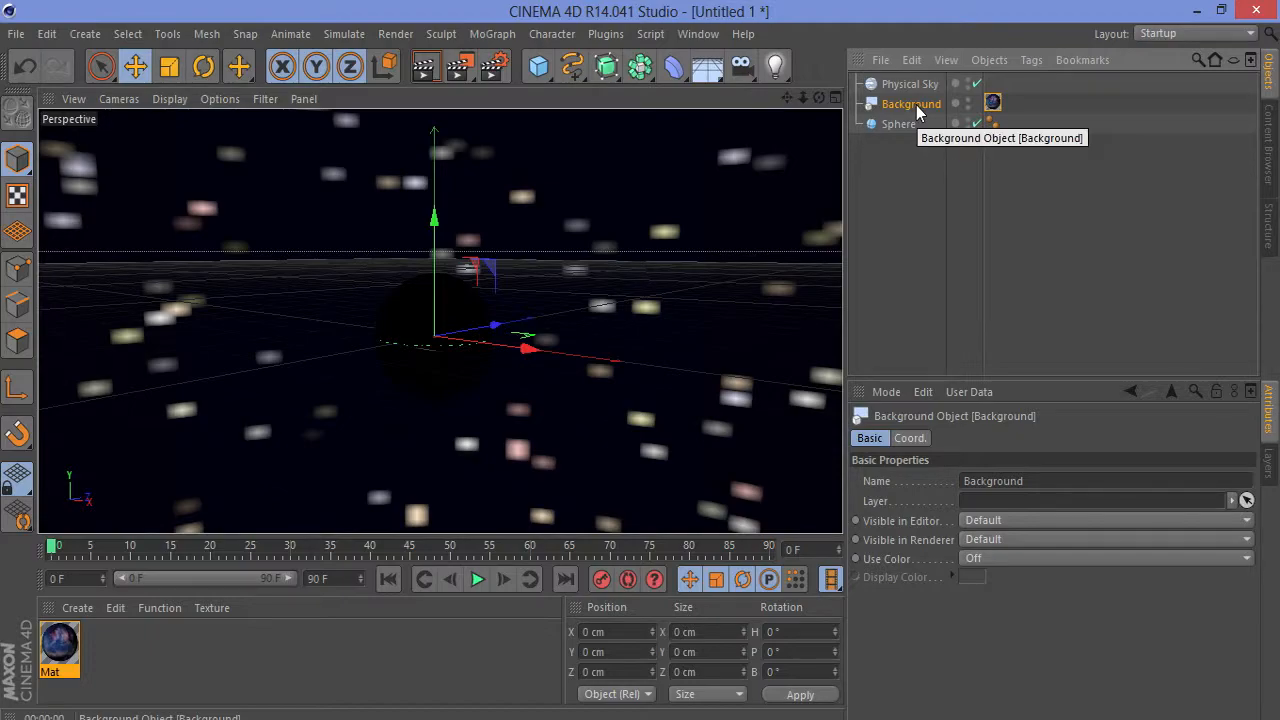
left_click_drag(819, 97, 428, 120)
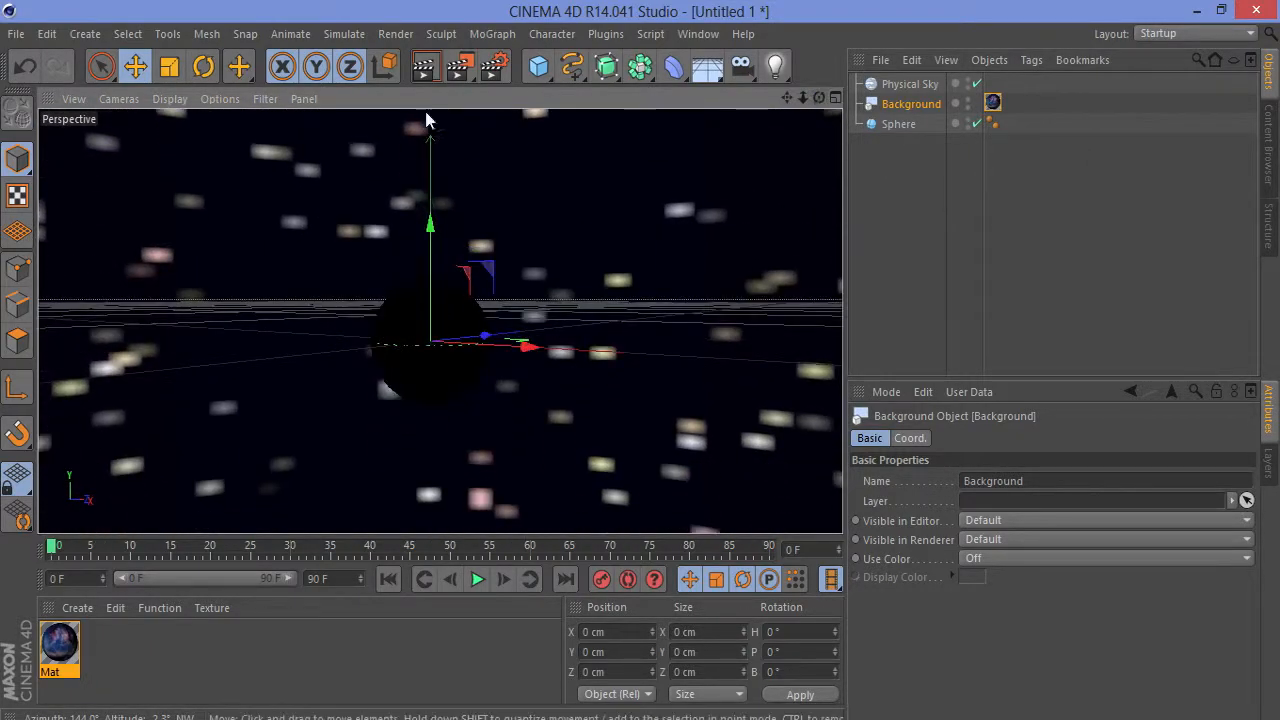
left_click(424, 72)
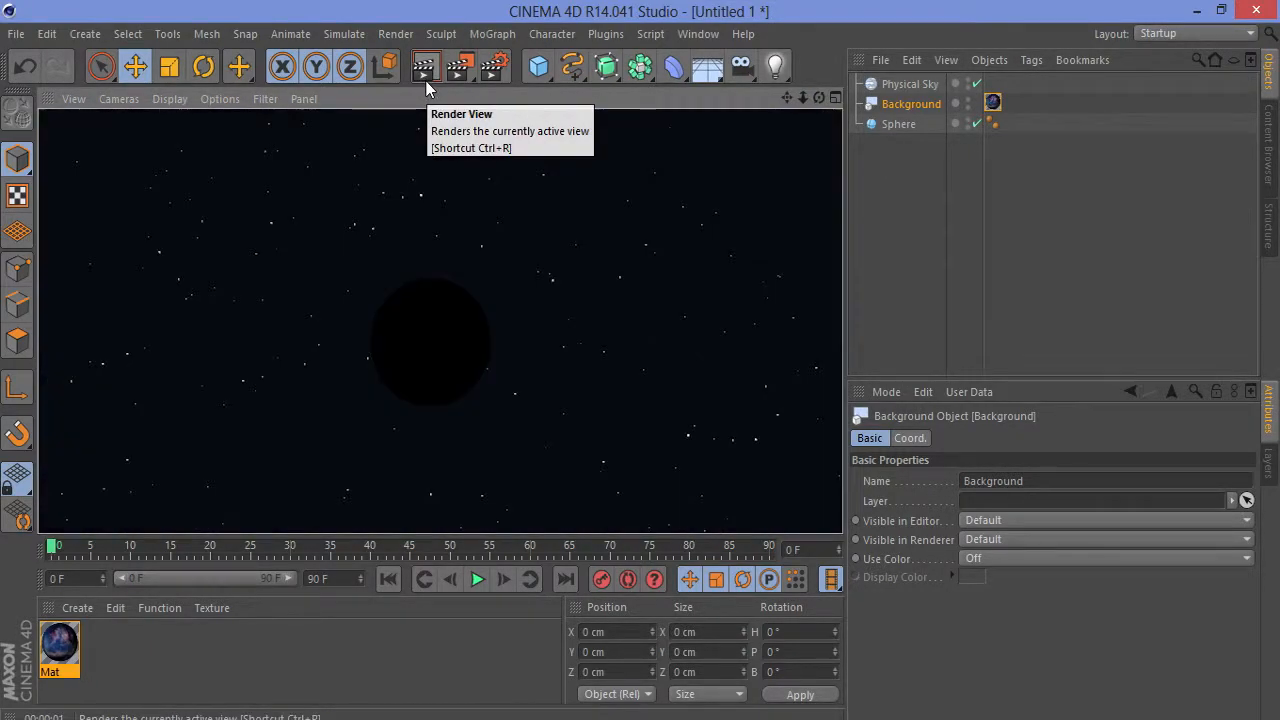
- Delete the Background object and select the Physical Sky
left_click(928, 106)
key("Delete")
left_click(931, 83)
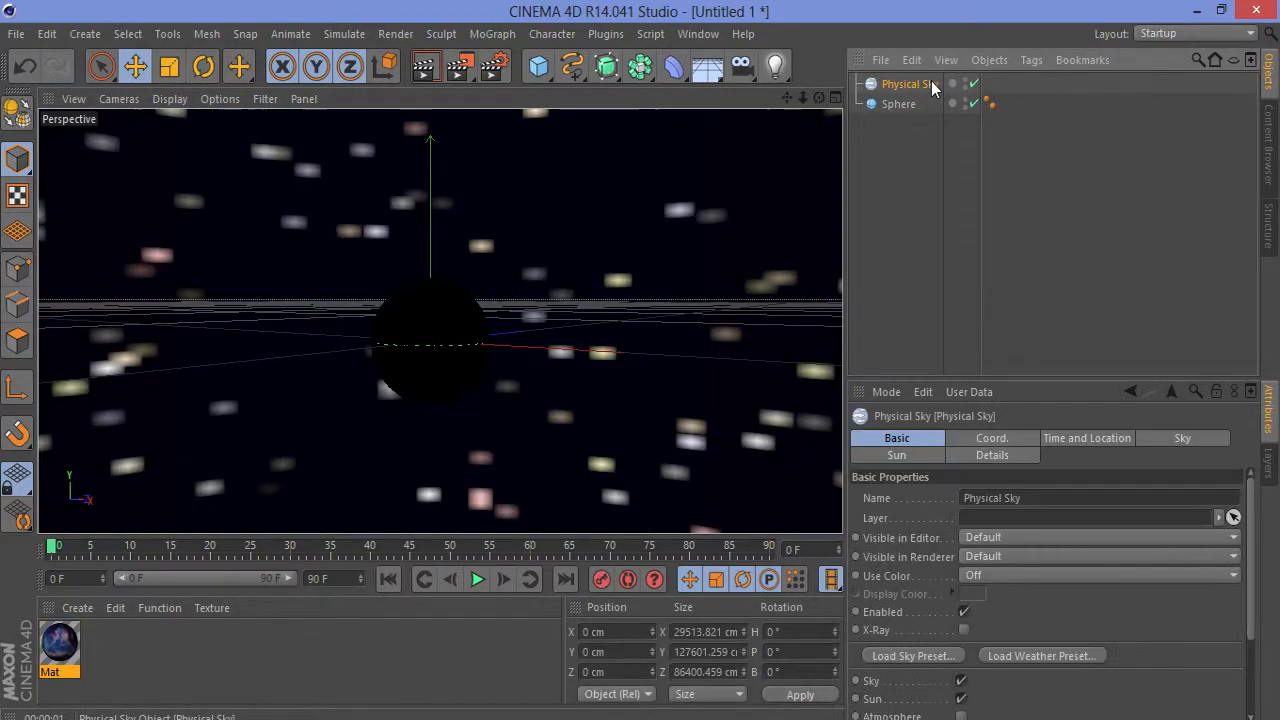
- Scale the sphere up uniformly to about 723 cm across
left_click(894, 104)
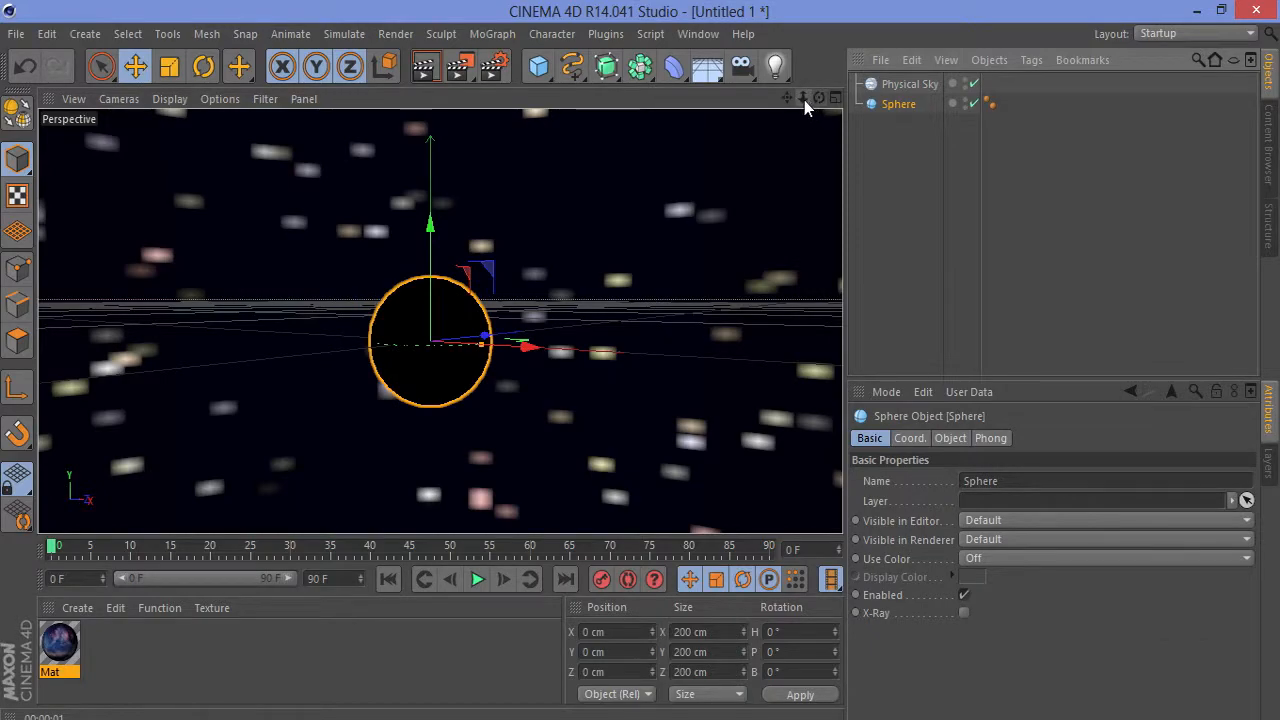
left_click_drag(787, 98, 440, 318)
left_click(169, 66)
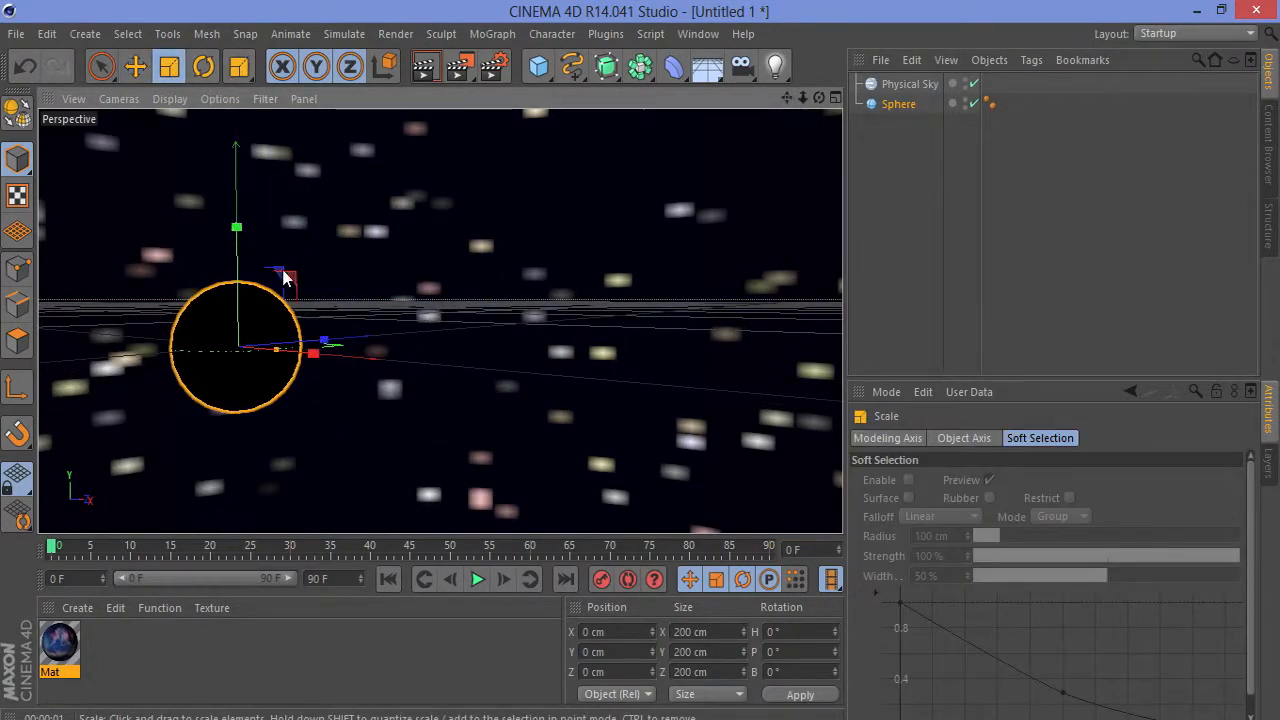
left_click_drag(371, 274, 5, 270)
left_click(135, 66)
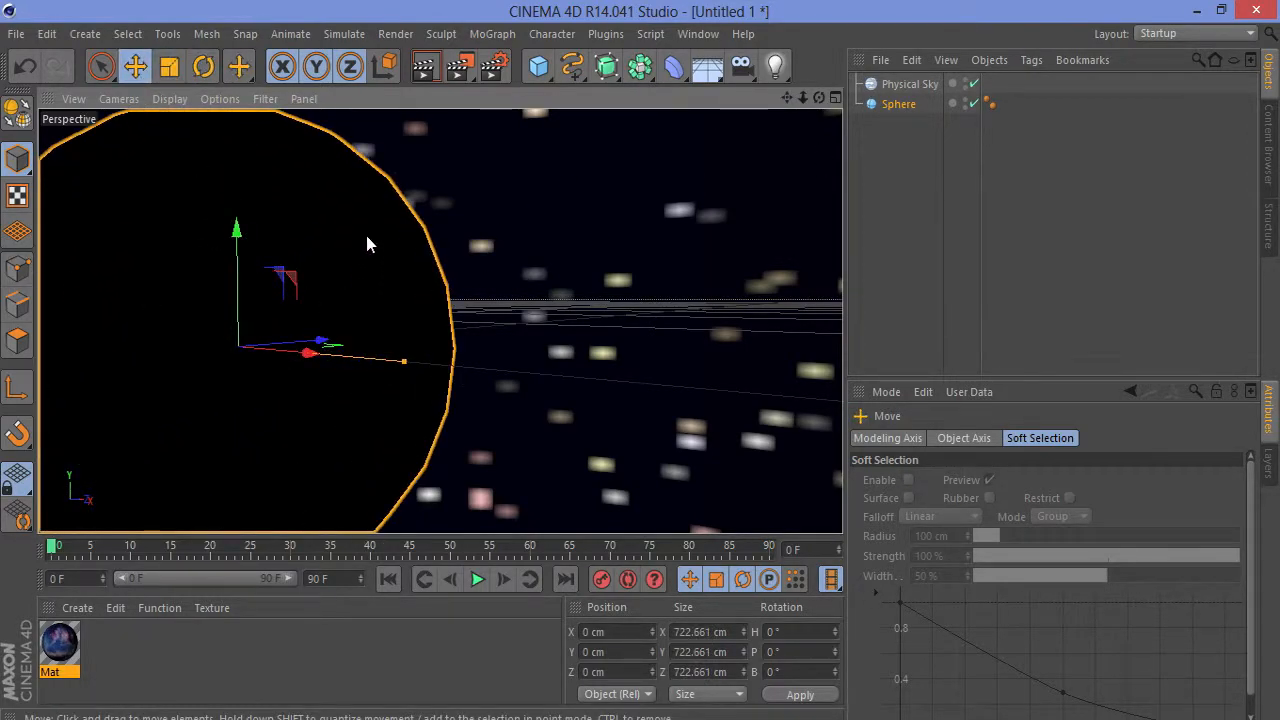
- Move the sphere down and sideways to about Y -190 cm and Z -192 cm
left_click_drag(278, 340, 117, 448)
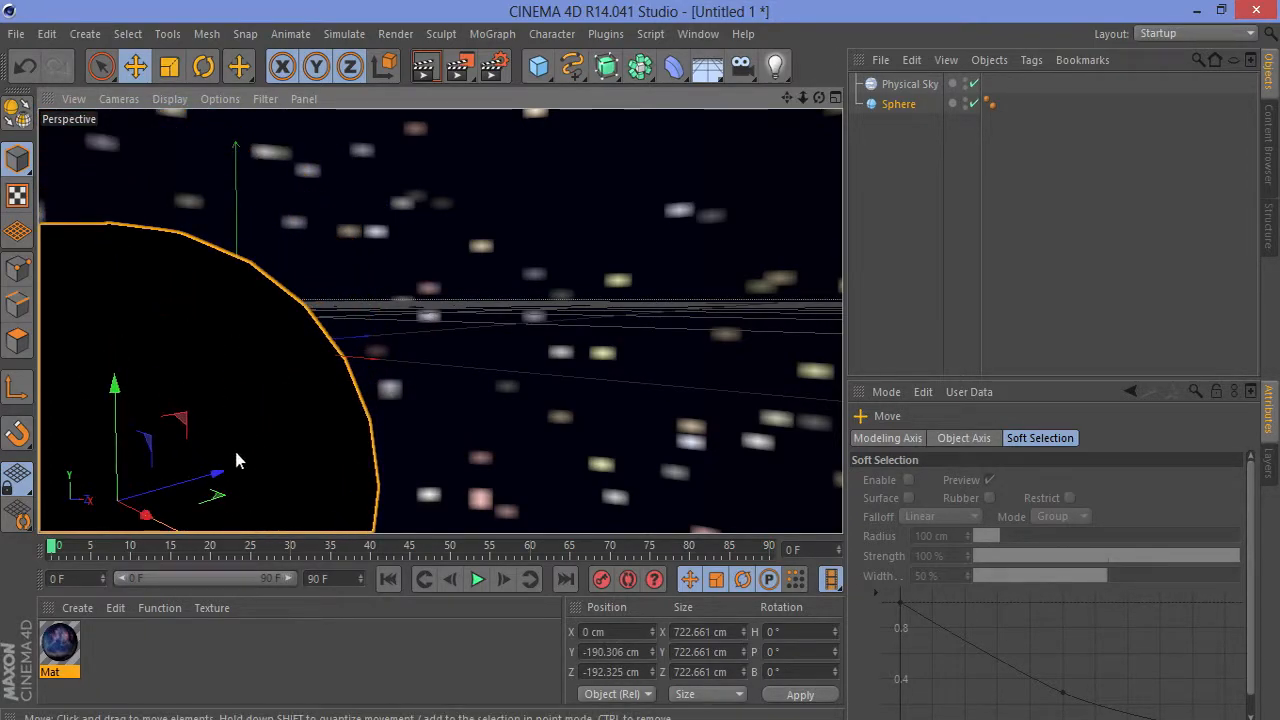
- Create a new material with Specular disabled and load the Desert_planet_Texture_2_by_CaBoose77 image as its color texture
double_click(114, 648)
double_click(58, 643)
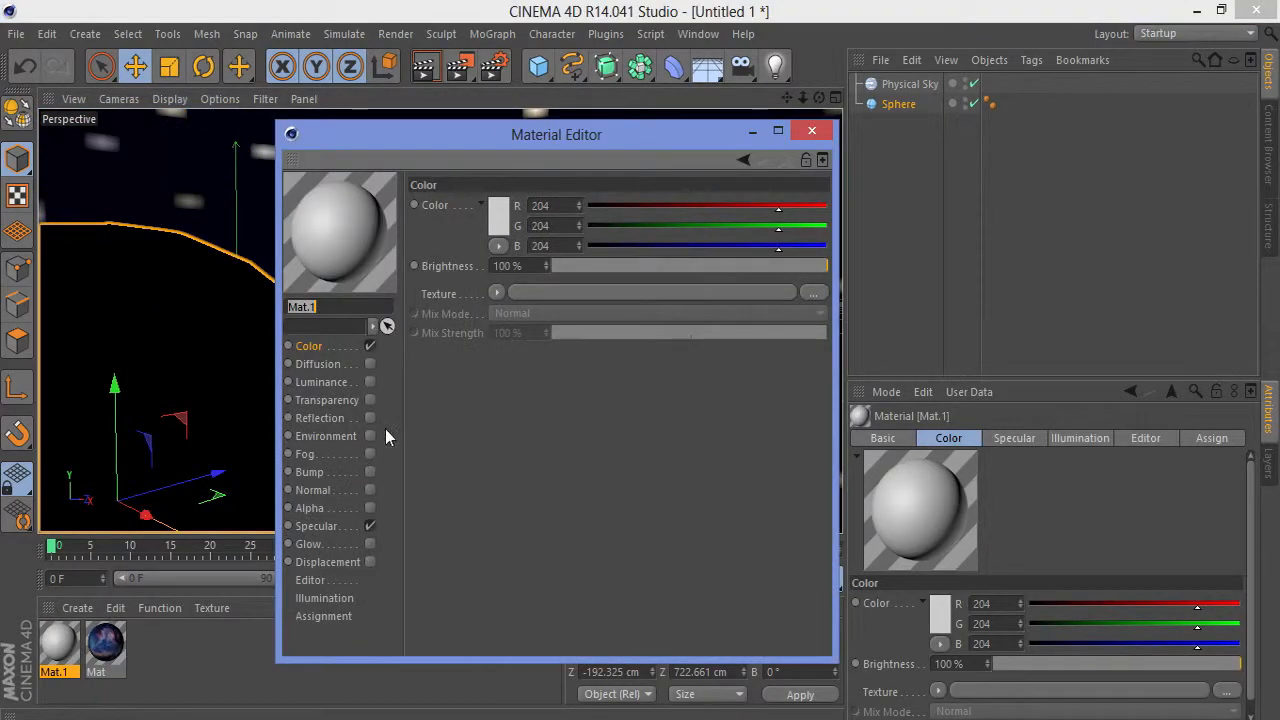
left_click(370, 526)
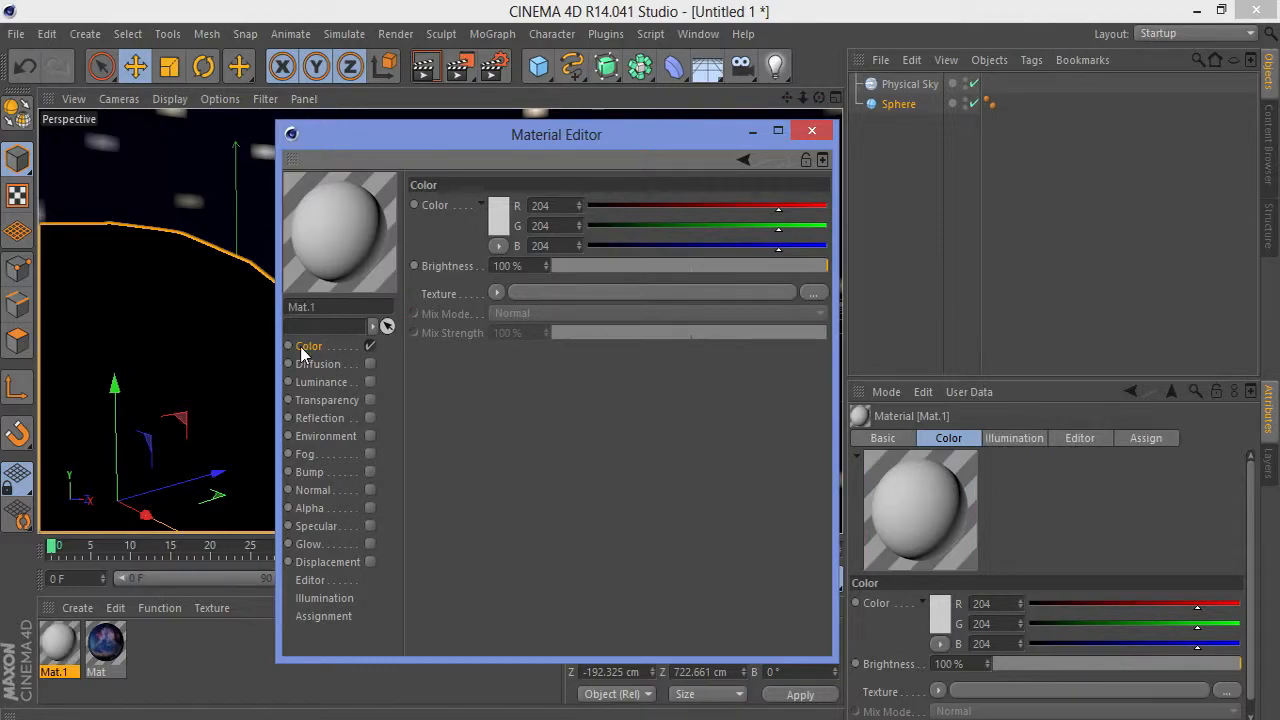
left_click(498, 292)
left_click(526, 283)
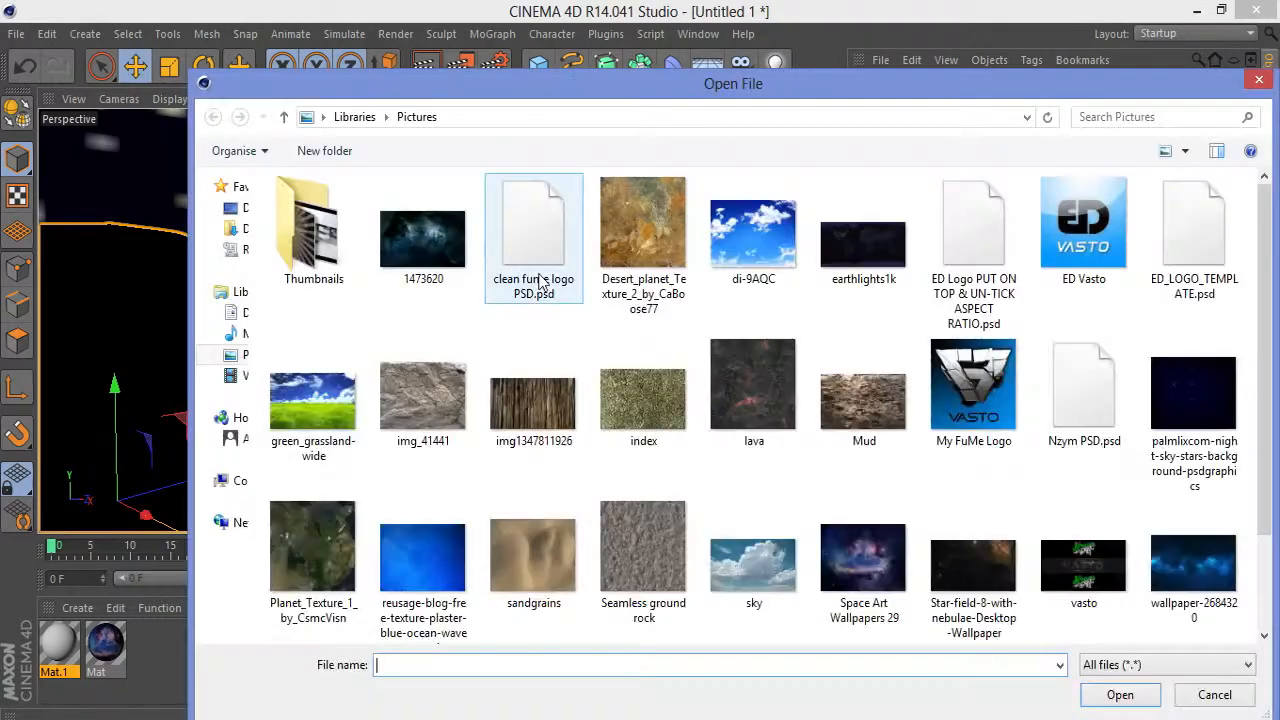
left_click(659, 254)
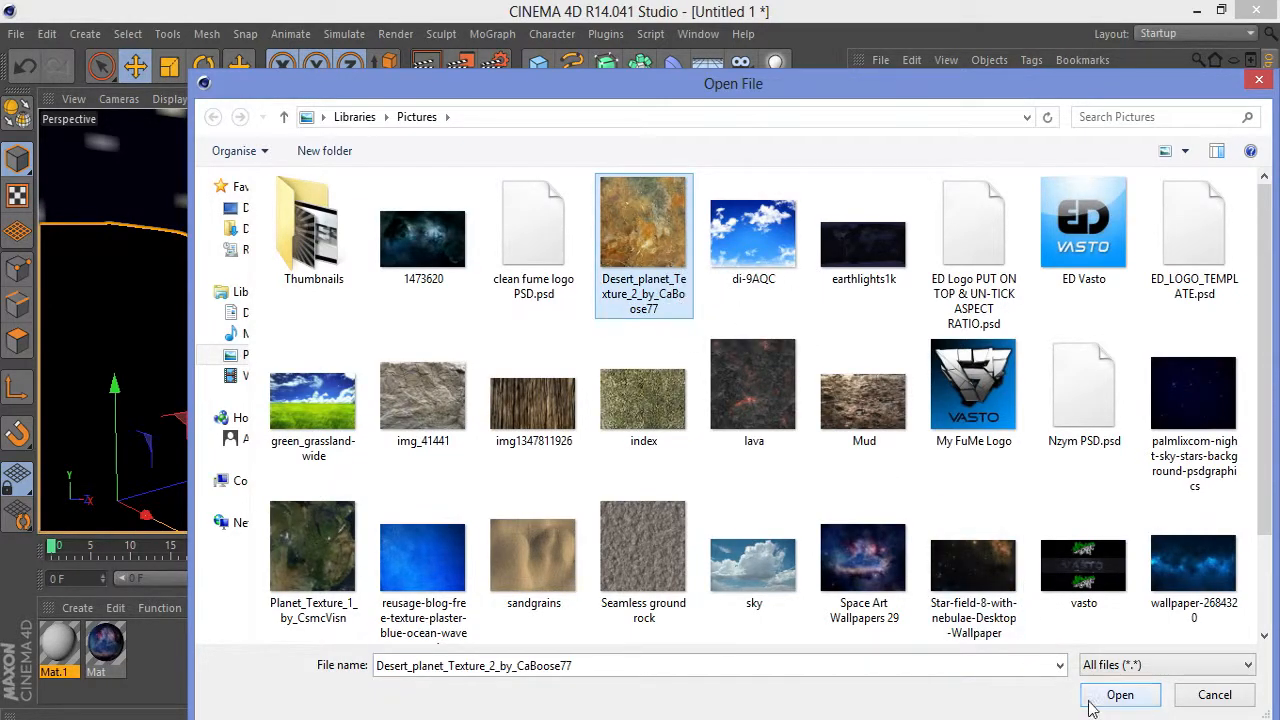
left_click(1120, 694)
left_click(746, 442)
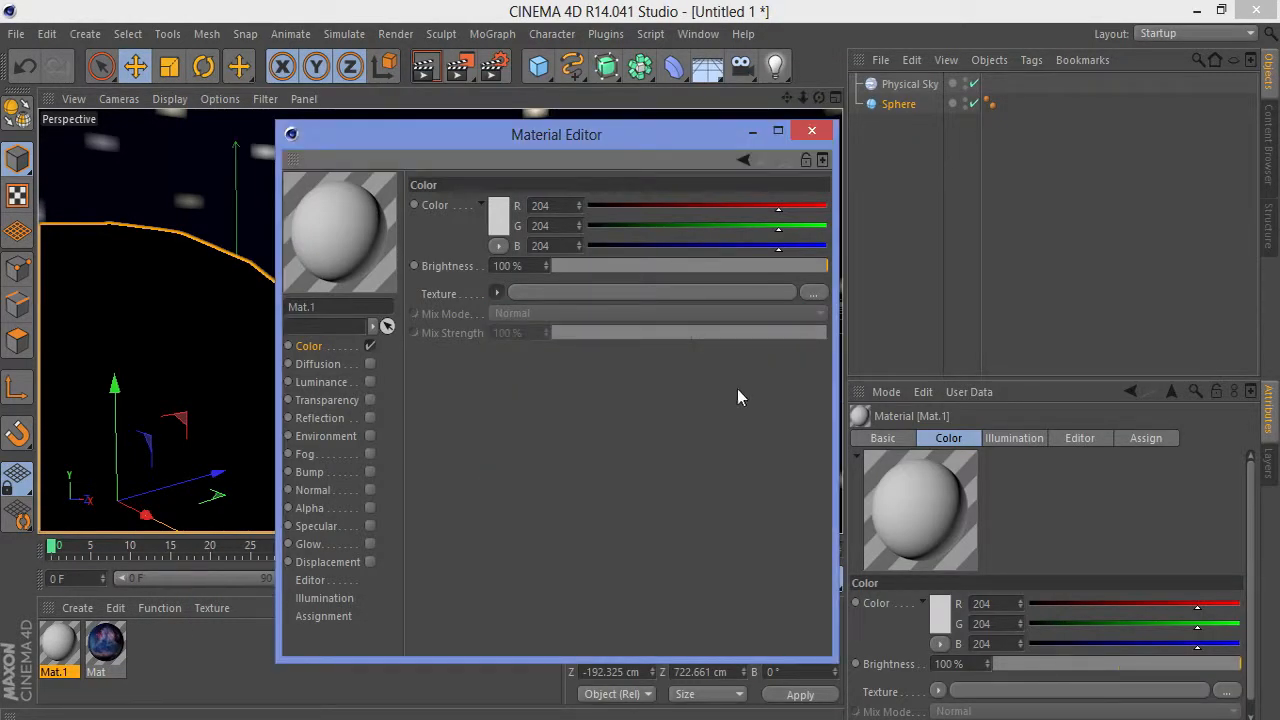
- Apply the desert planet material to the sphere and render the view
left_click(811, 130)
left_click_drag(328, 548, 910, 106)
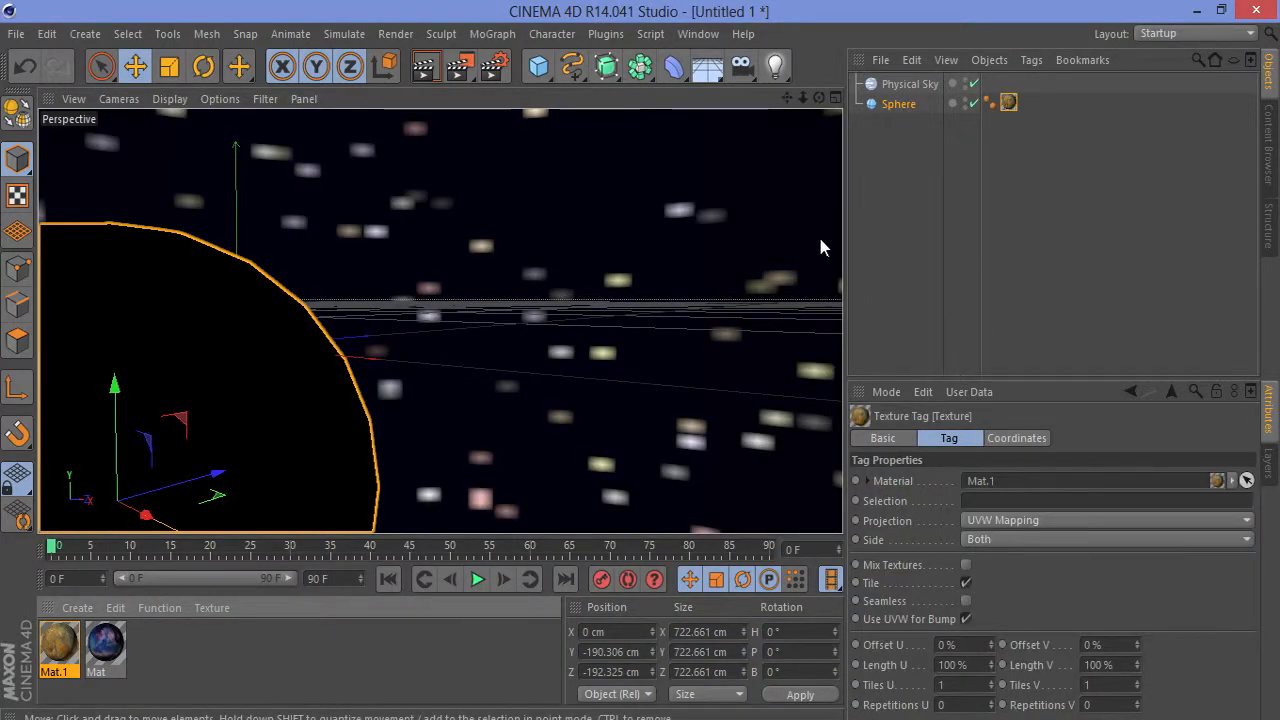
left_click(427, 75)
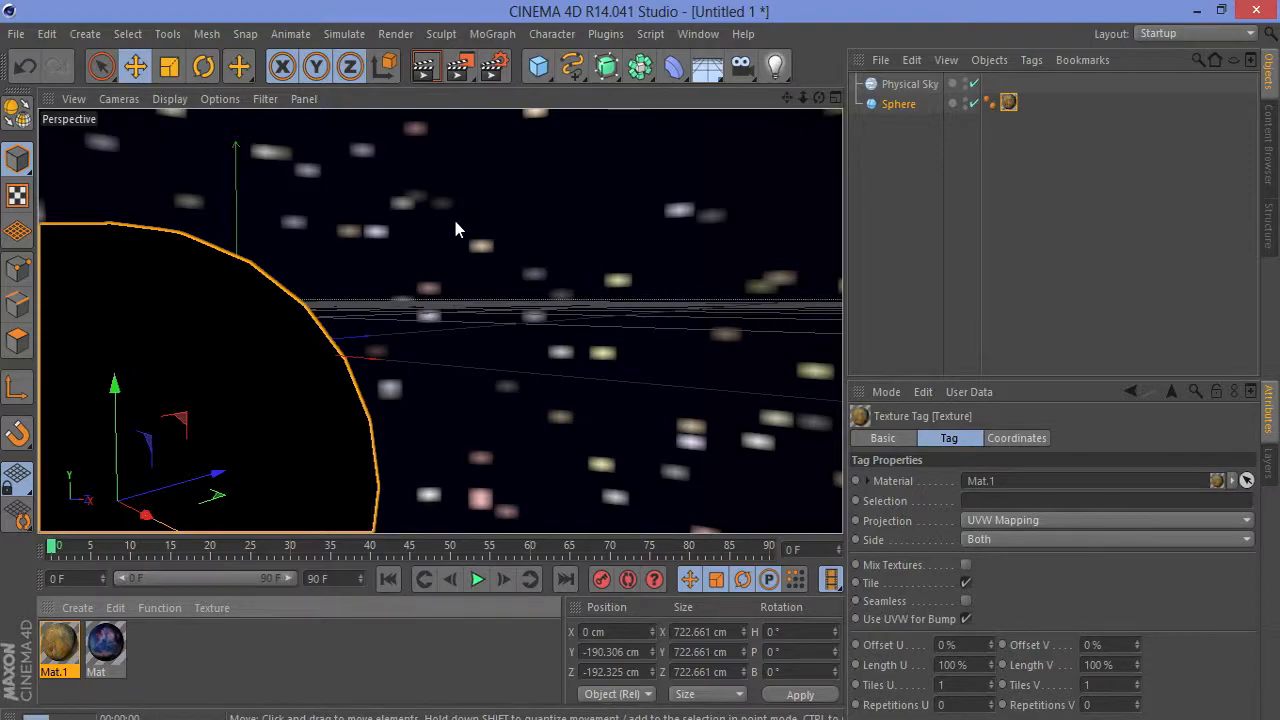
- Add a light and place it above and beside the planet at about X 761, Y 300, Z -414 cm
left_click_drag(775, 66, 850, 105)
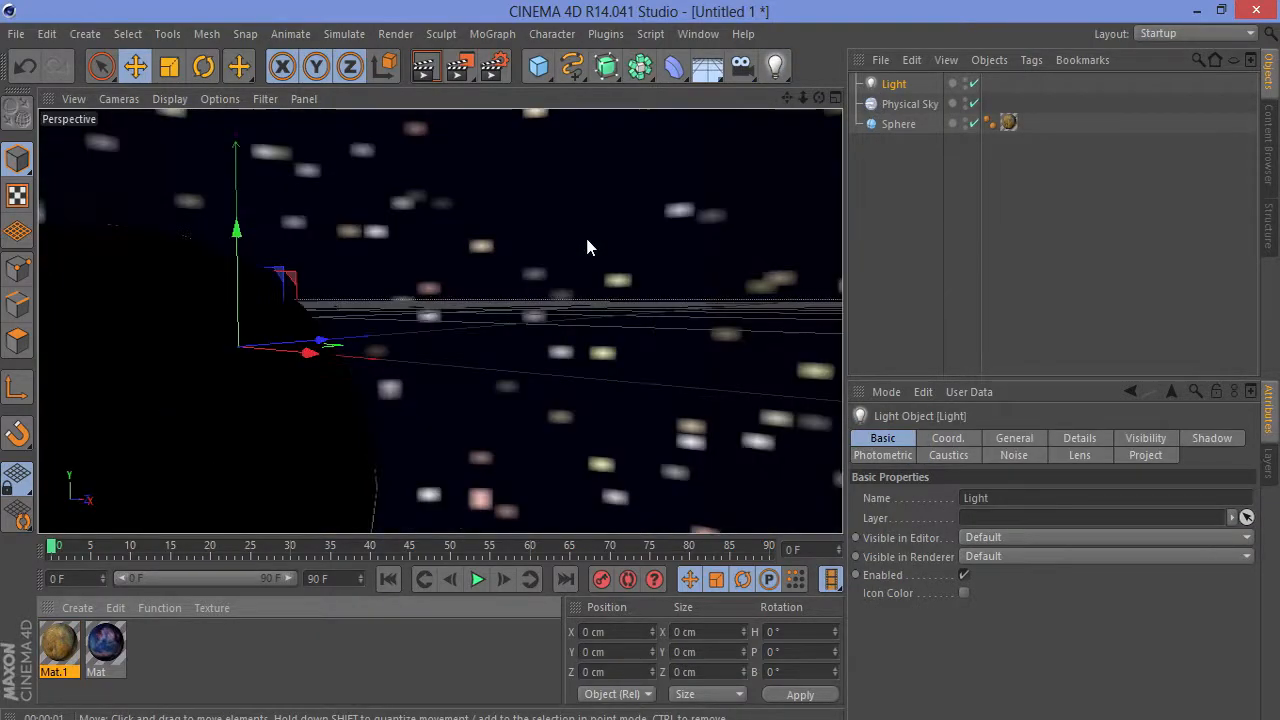
left_click_drag(289, 354, 407, 126)
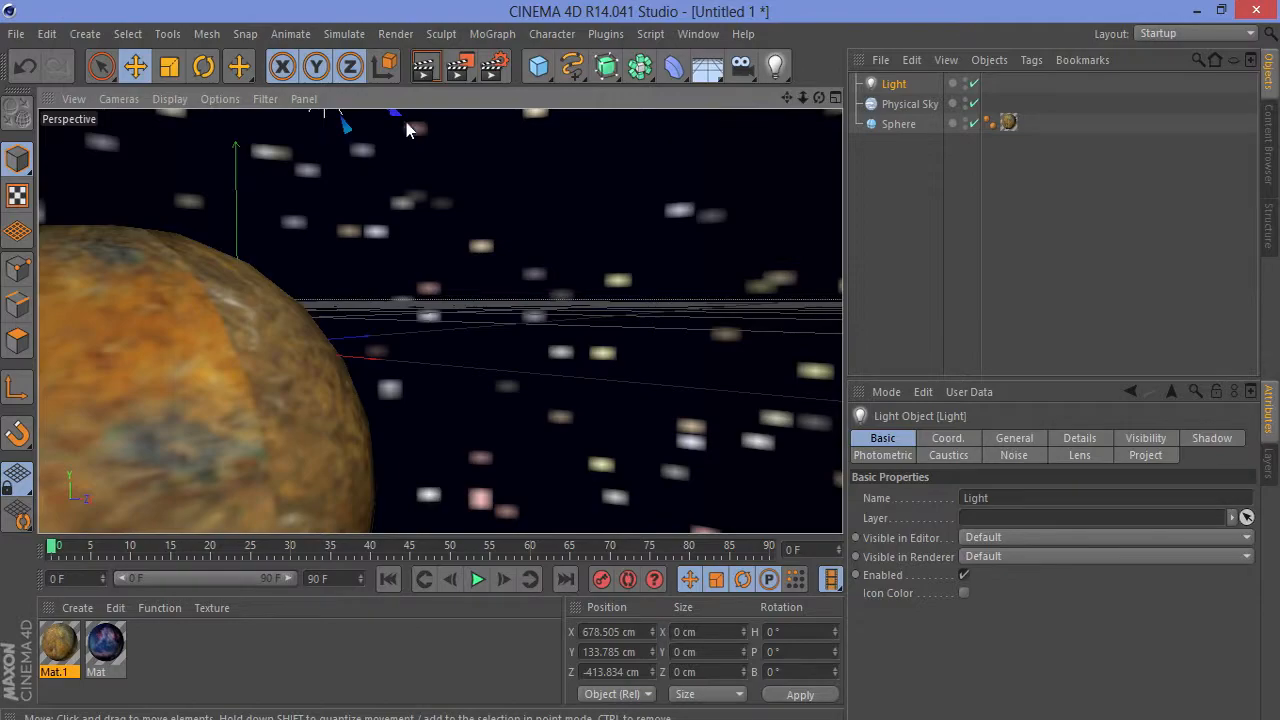
scroll(771, 151, "down", 3)
left_click_drag(819, 97, 756, 119)
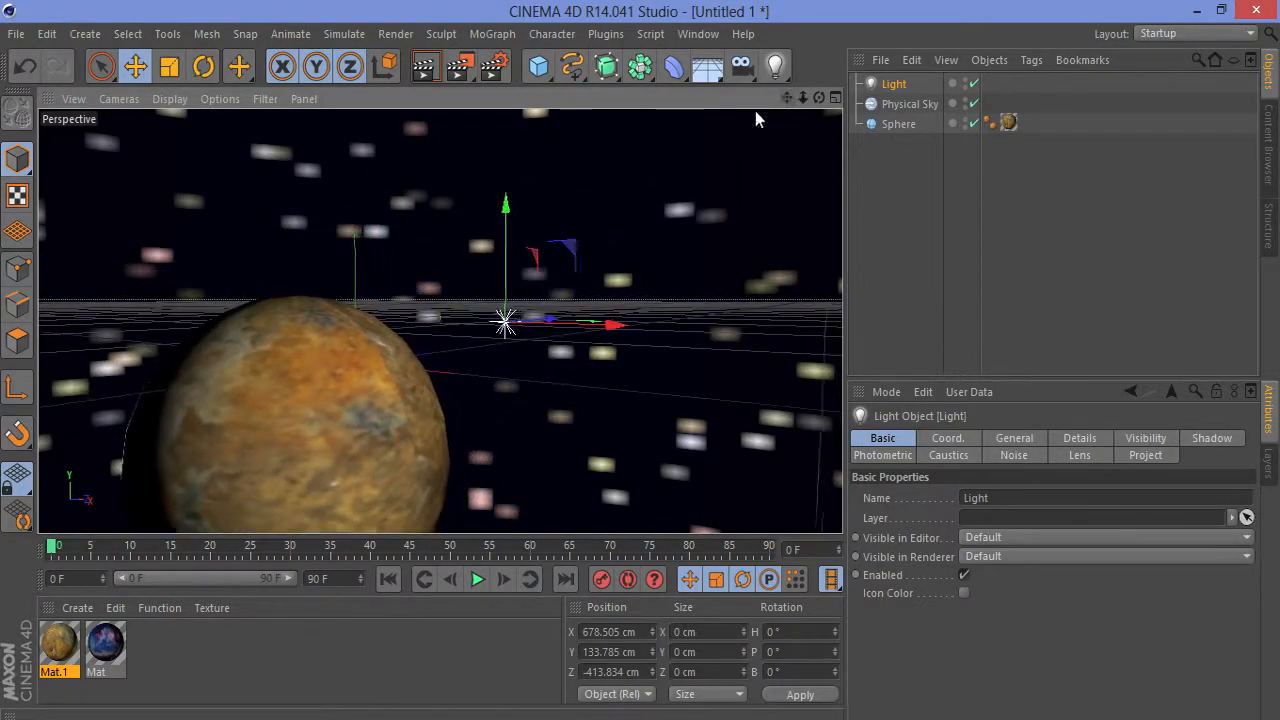
left_click_drag(612, 326, 663, 326)
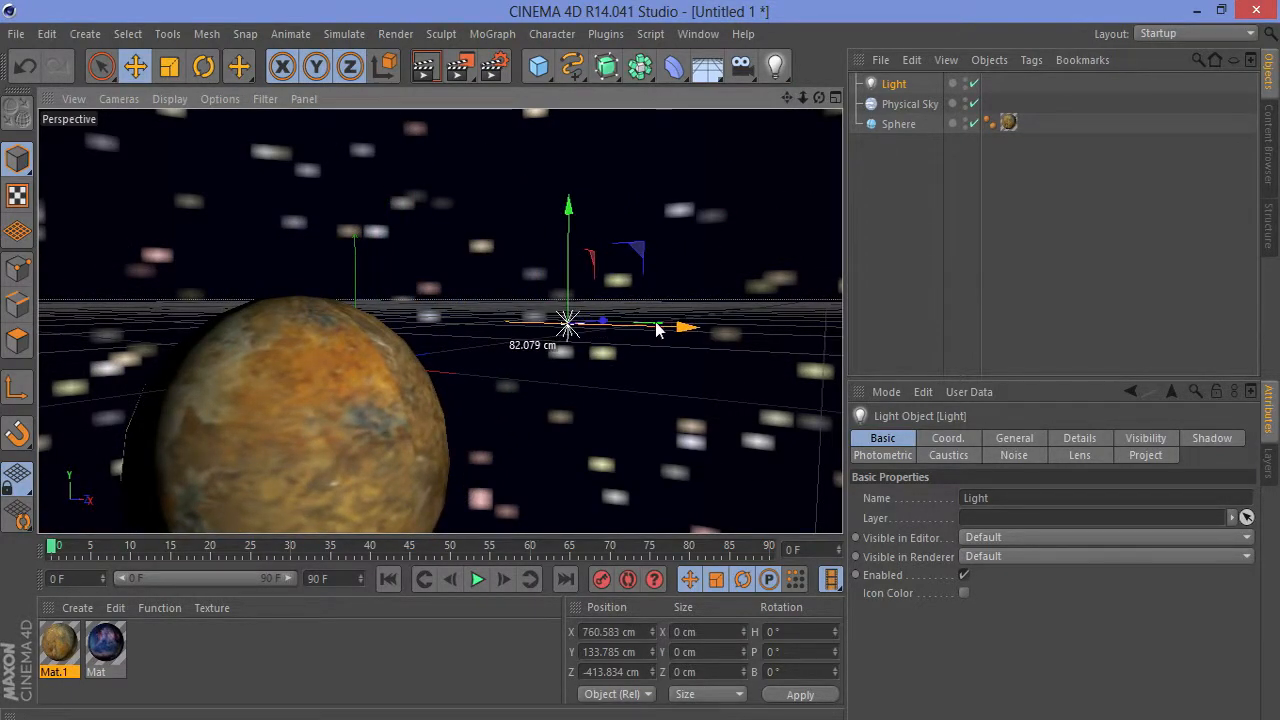
left_click_drag(572, 257, 583, 104)
scroll(528, 404, "up", 3)
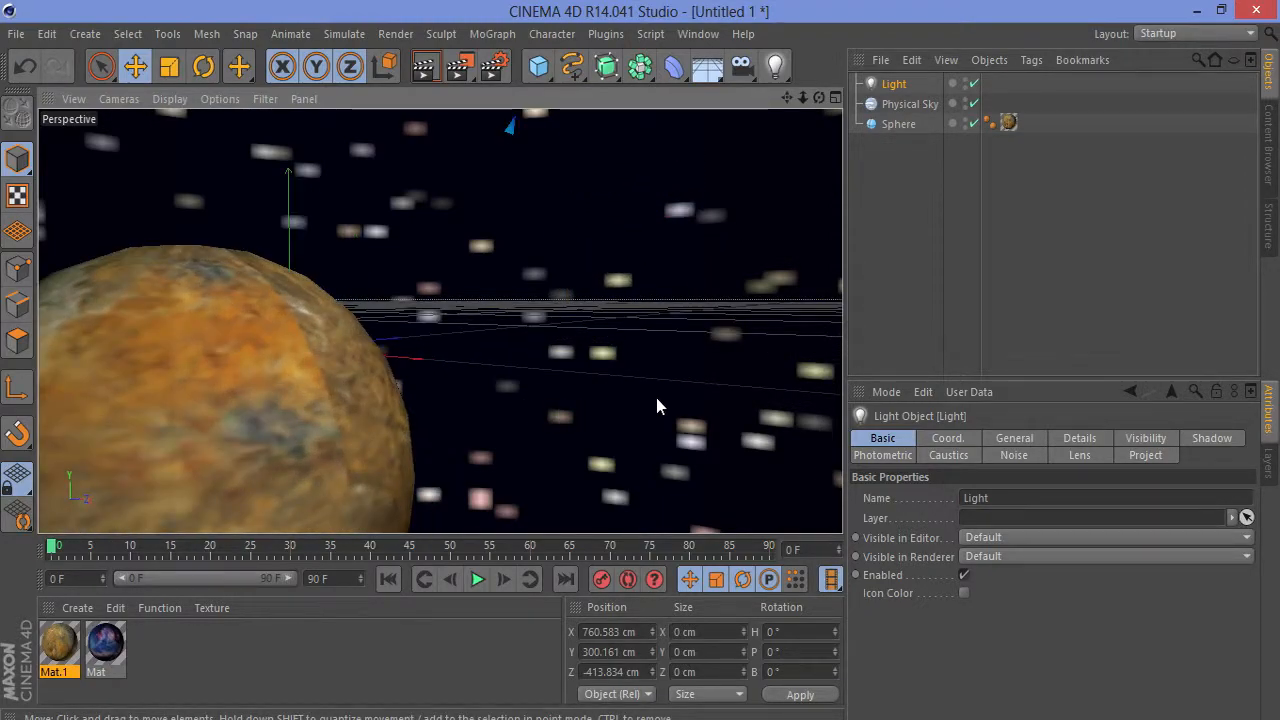
- Reframe the perspective view so the planet fills its lower-left area, and render it
left_click_drag(788, 97, 745, 105)
left_click_drag(822, 99, 380, 92)
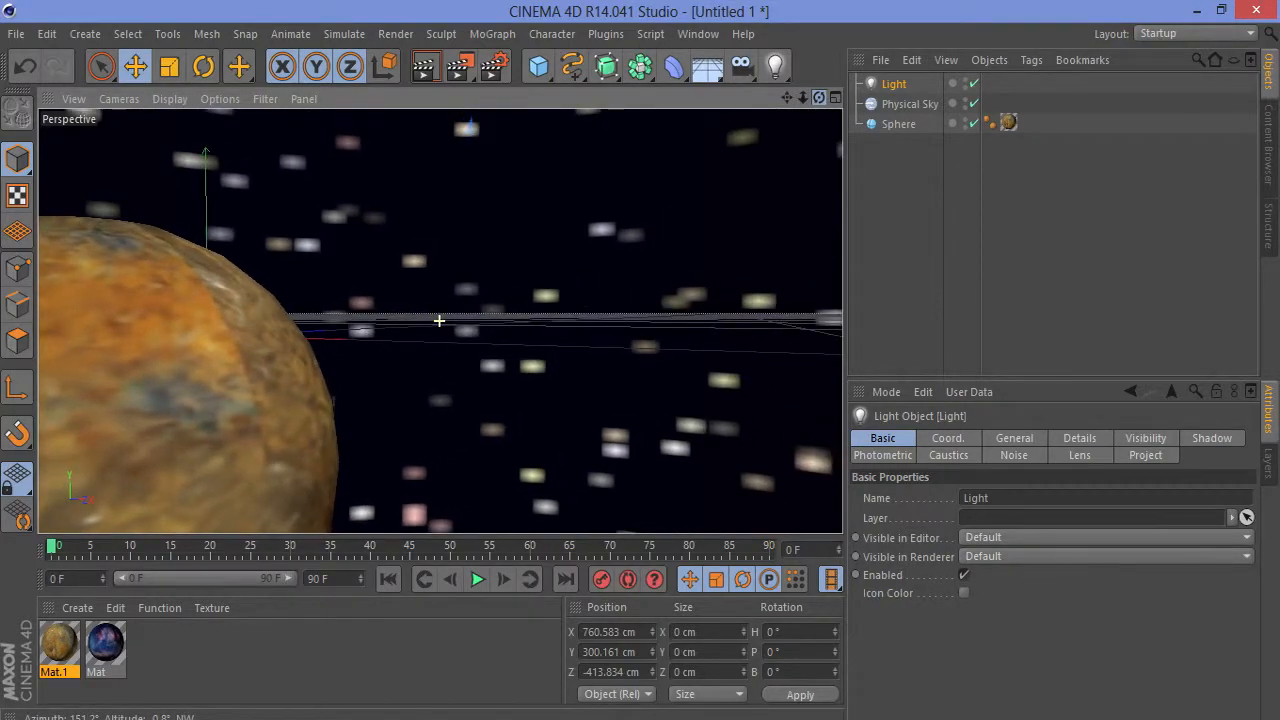
left_click(410, 74)
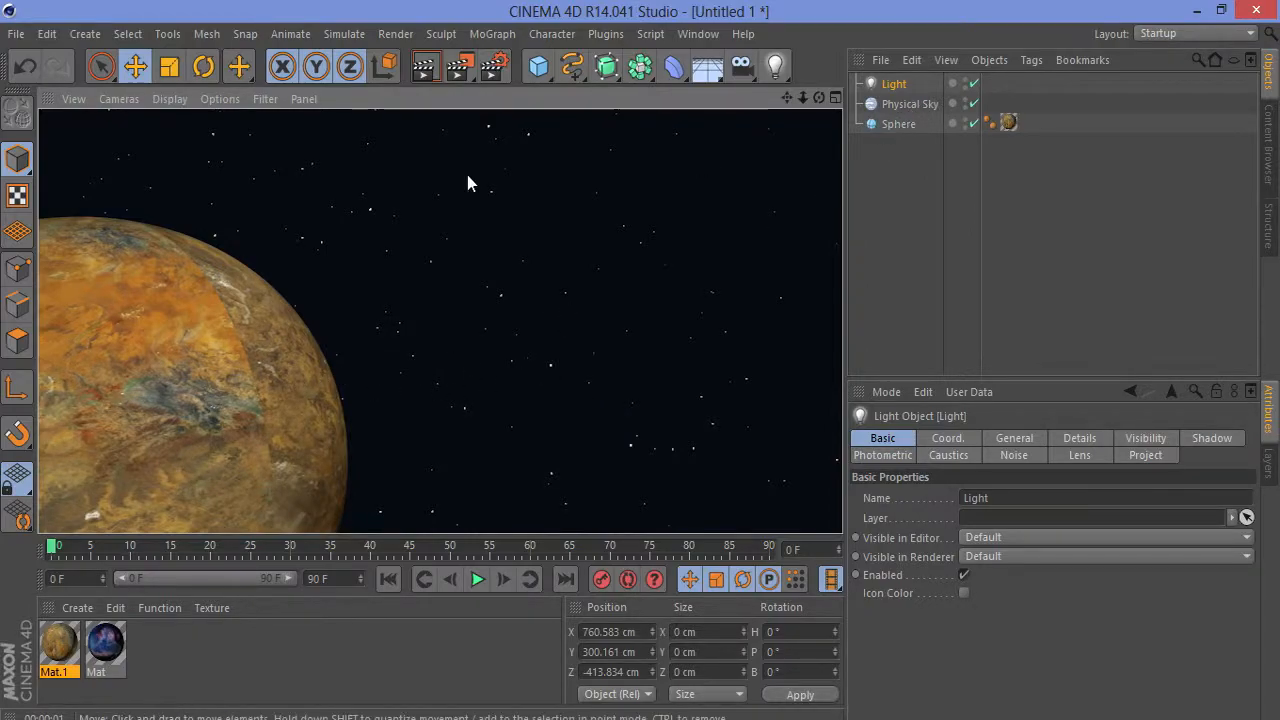
- Set the sphere's texture tag to Length U -16 % and Length V 96 %, and render the view
left_click(900, 124)
double_click(59, 645)
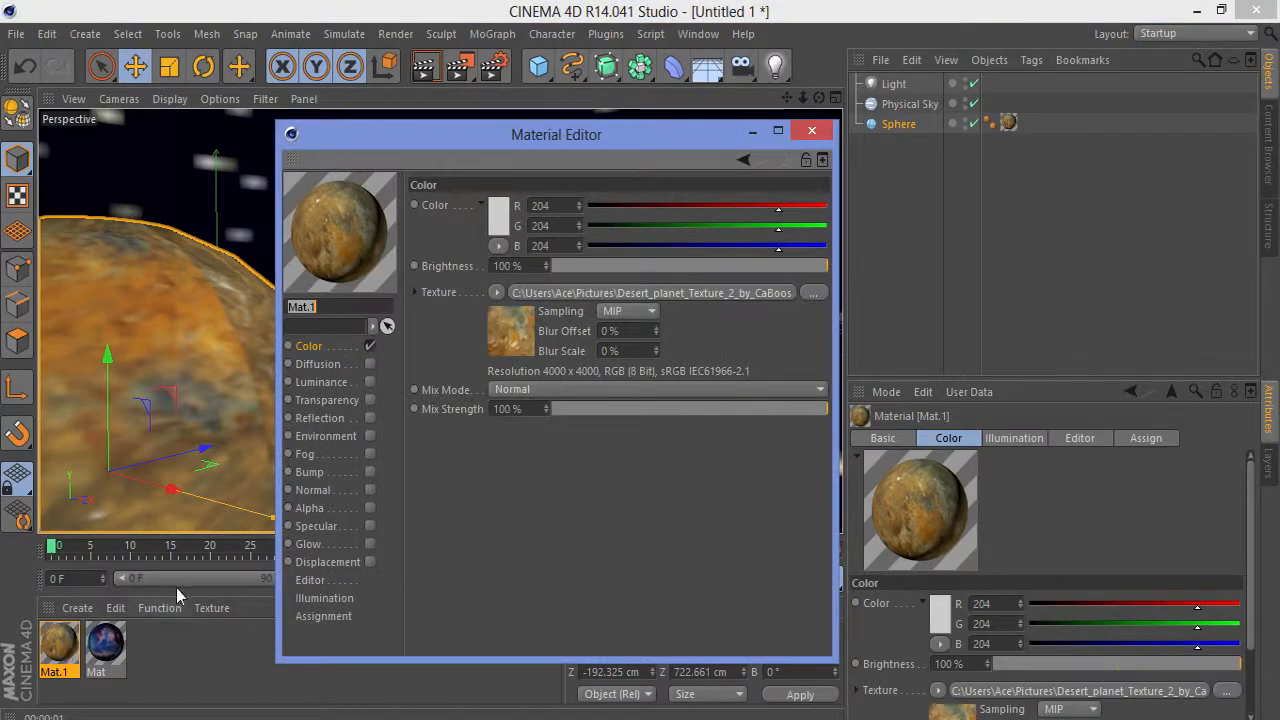
left_click(812, 130)
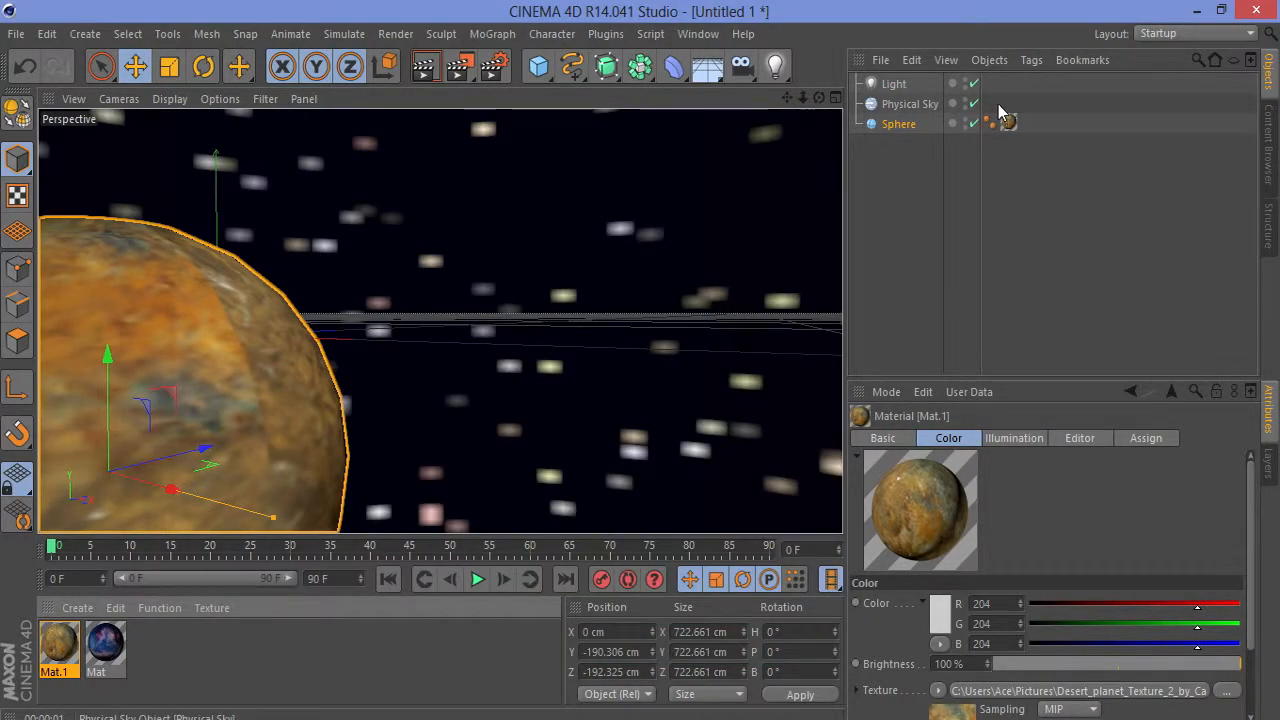
left_click(1007, 122)
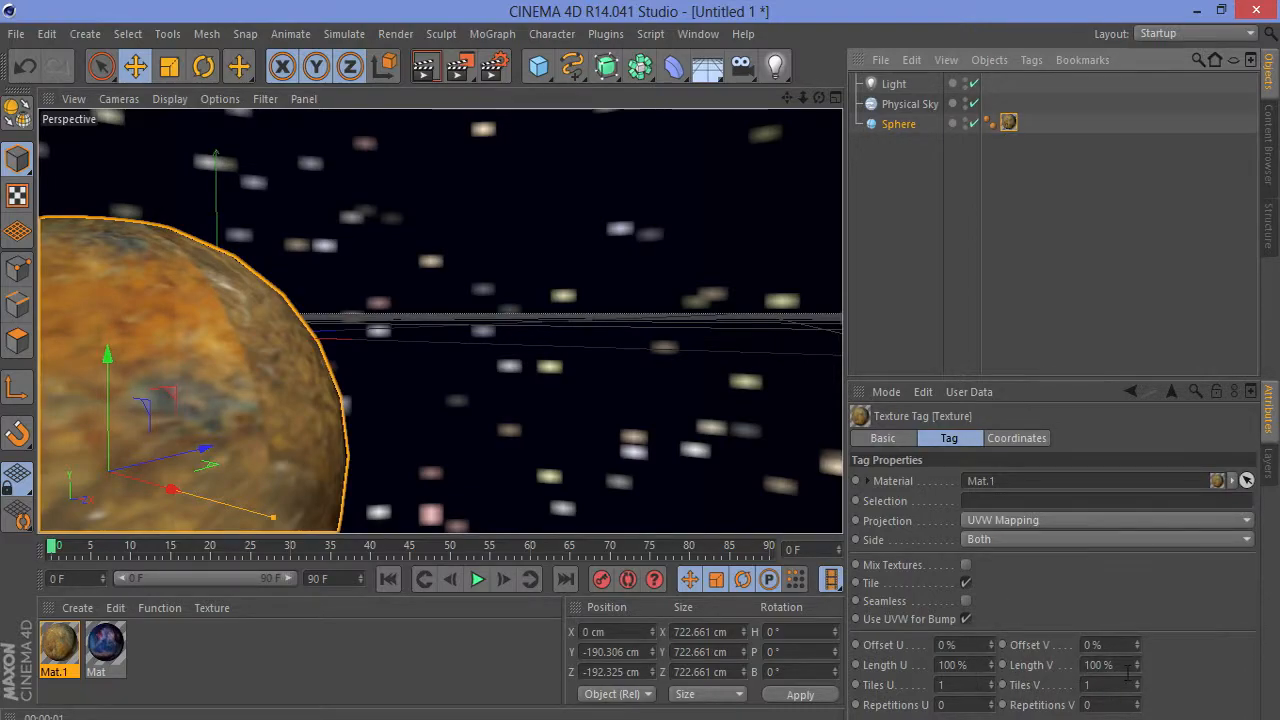
left_click_drag(1139, 665, 992, 719)
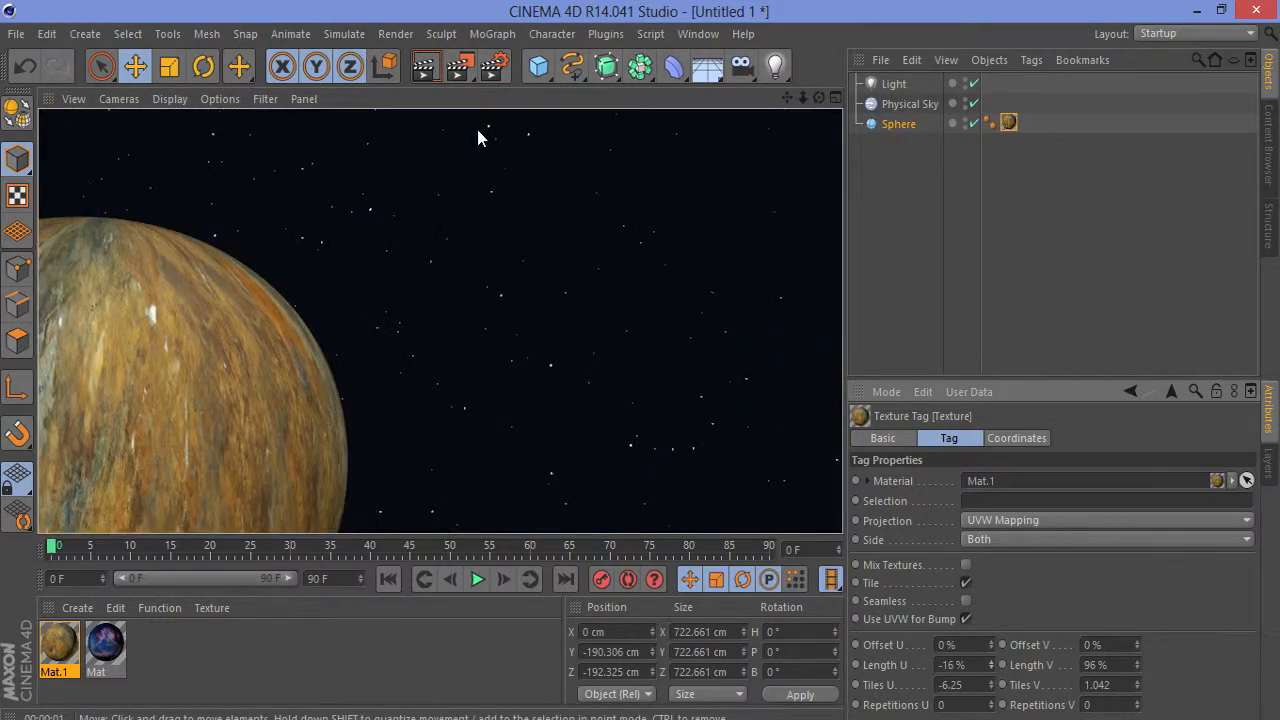
- Set both Length U and Length V of the sphere's texture tag to 0 % and render the view
left_click(900, 125)
left_click(1008, 122)
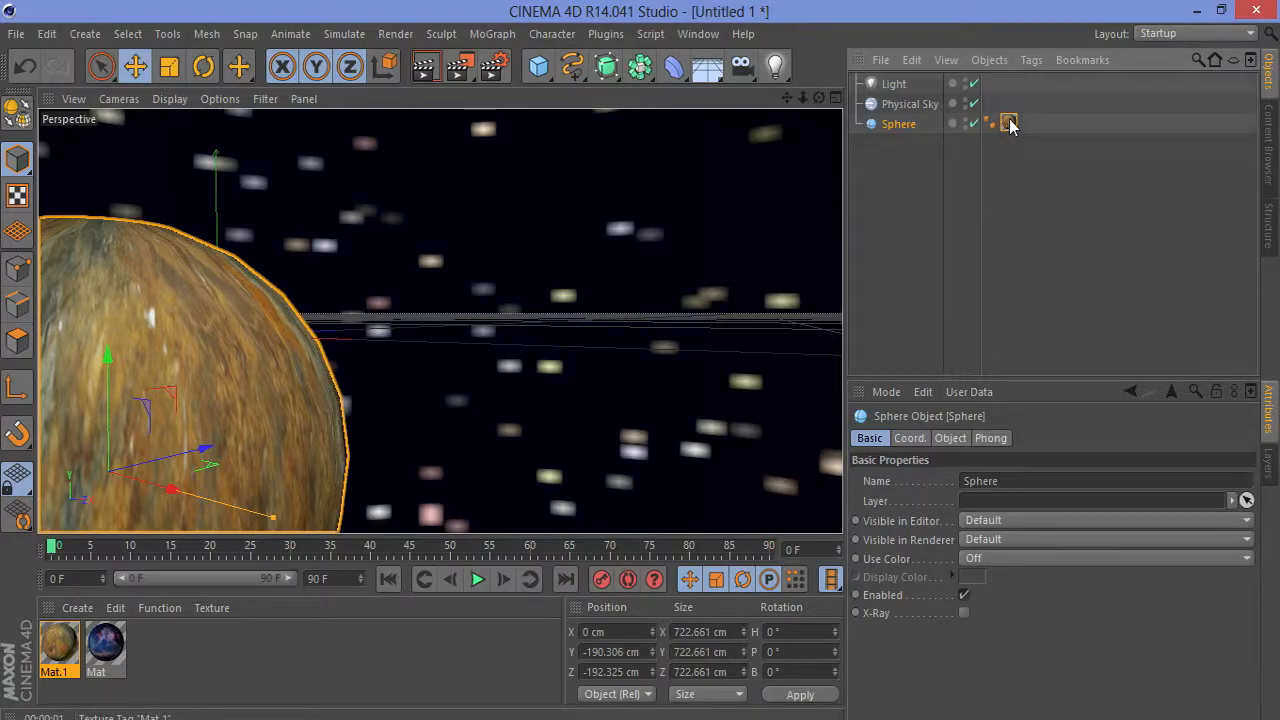
left_click_drag(969, 664, 888, 665)
type("0")
key("Return")
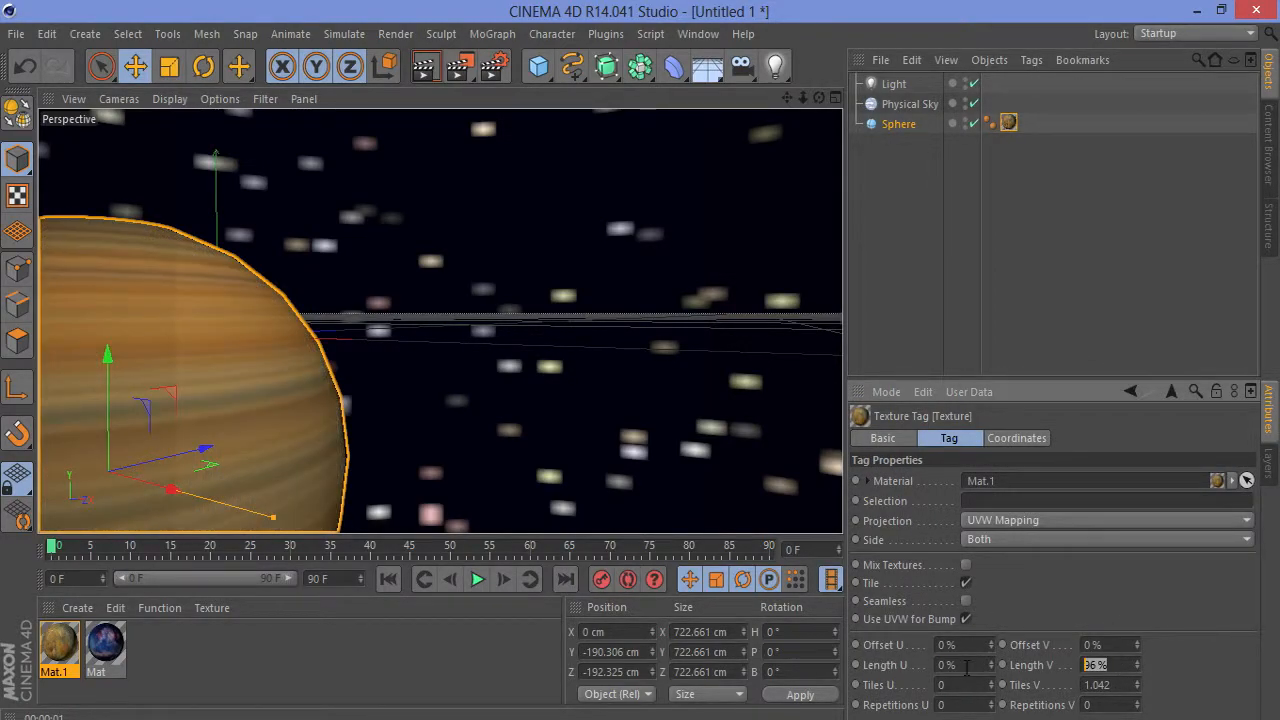
left_click(428, 70)
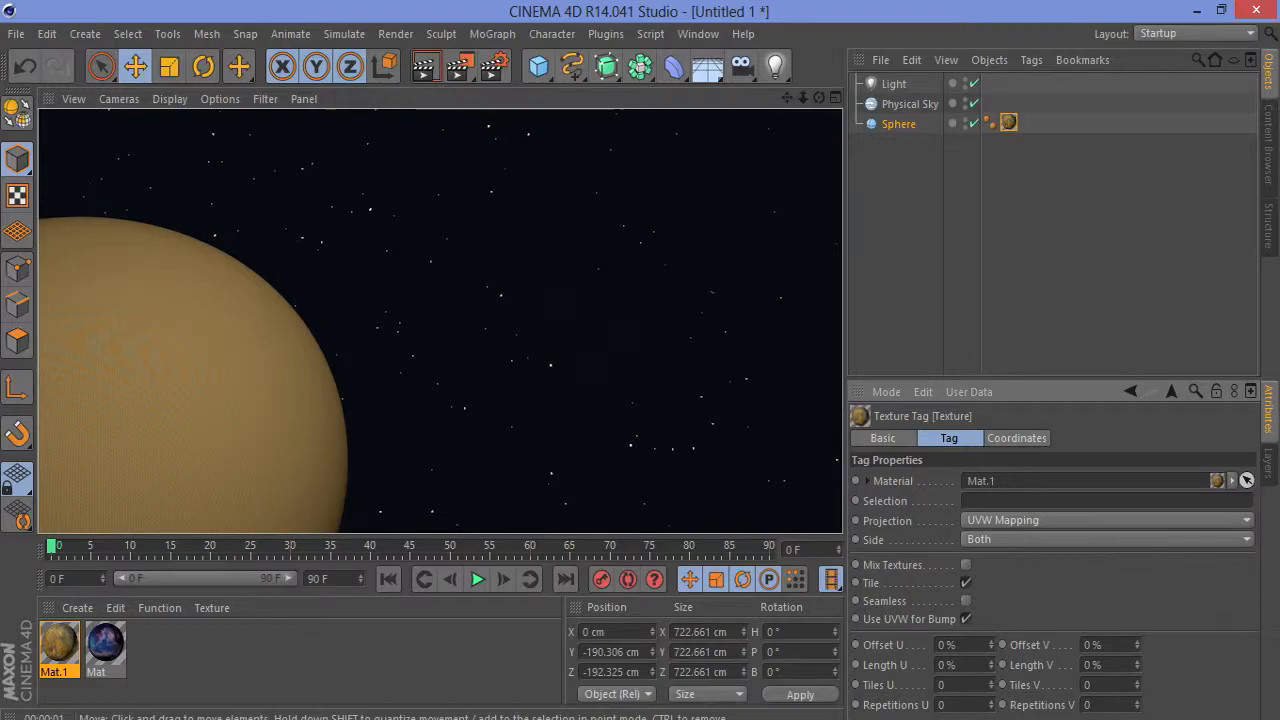
- Reset Length U and Length V of the sphere's texture tag to 100 % and render the view
left_click(1008, 130)
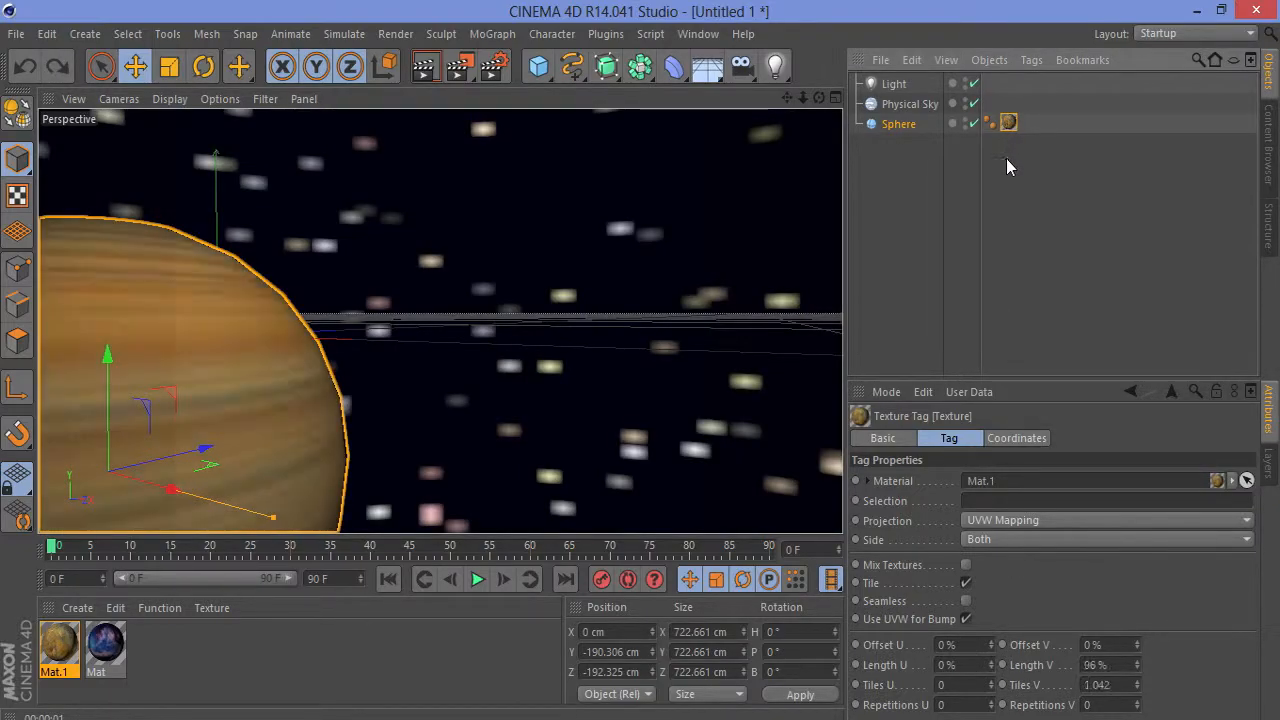
right_click(991, 665)
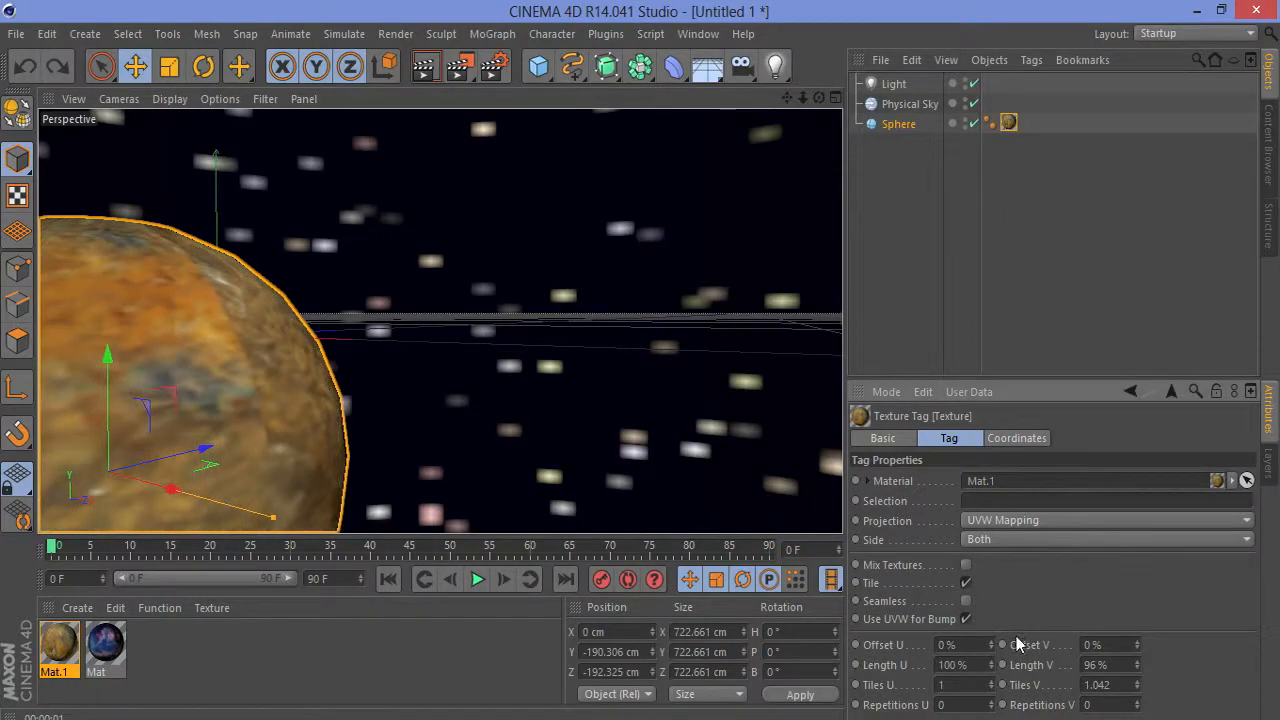
right_click(1137, 665)
left_click(422, 72)
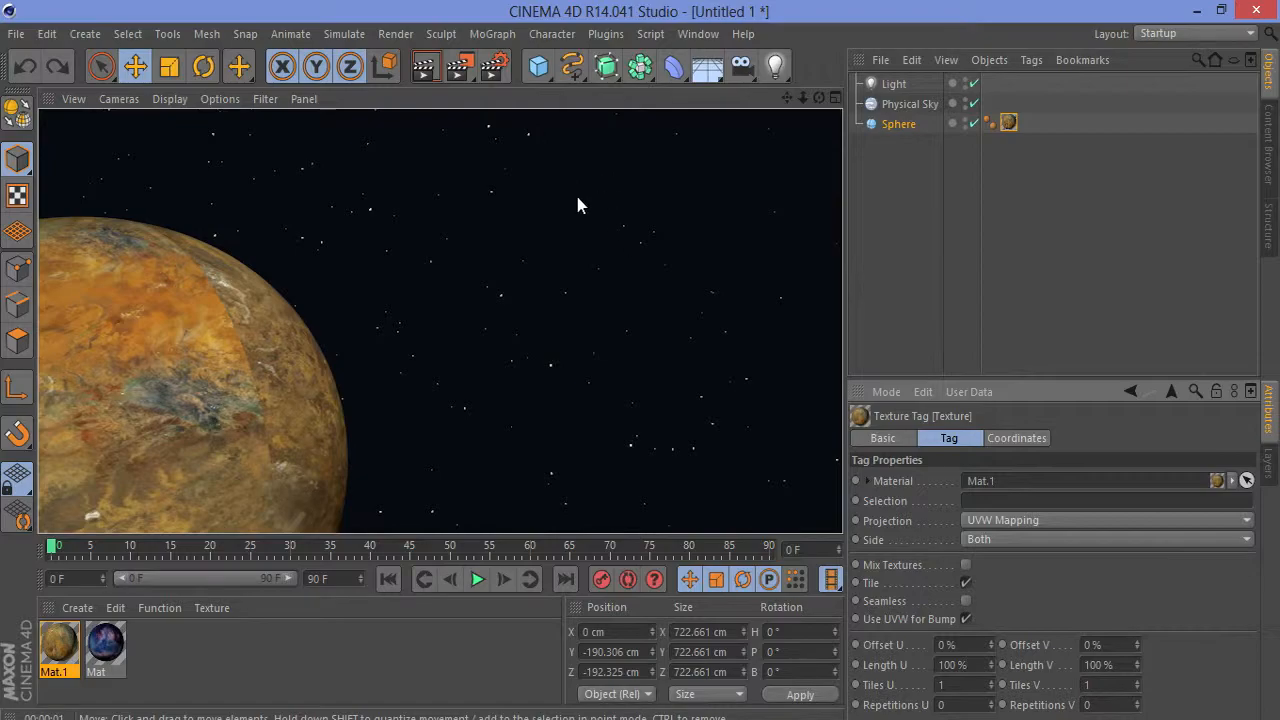
- Create another material with Specular disabled and load lava.jpg as its color texture
left_click(203, 648)
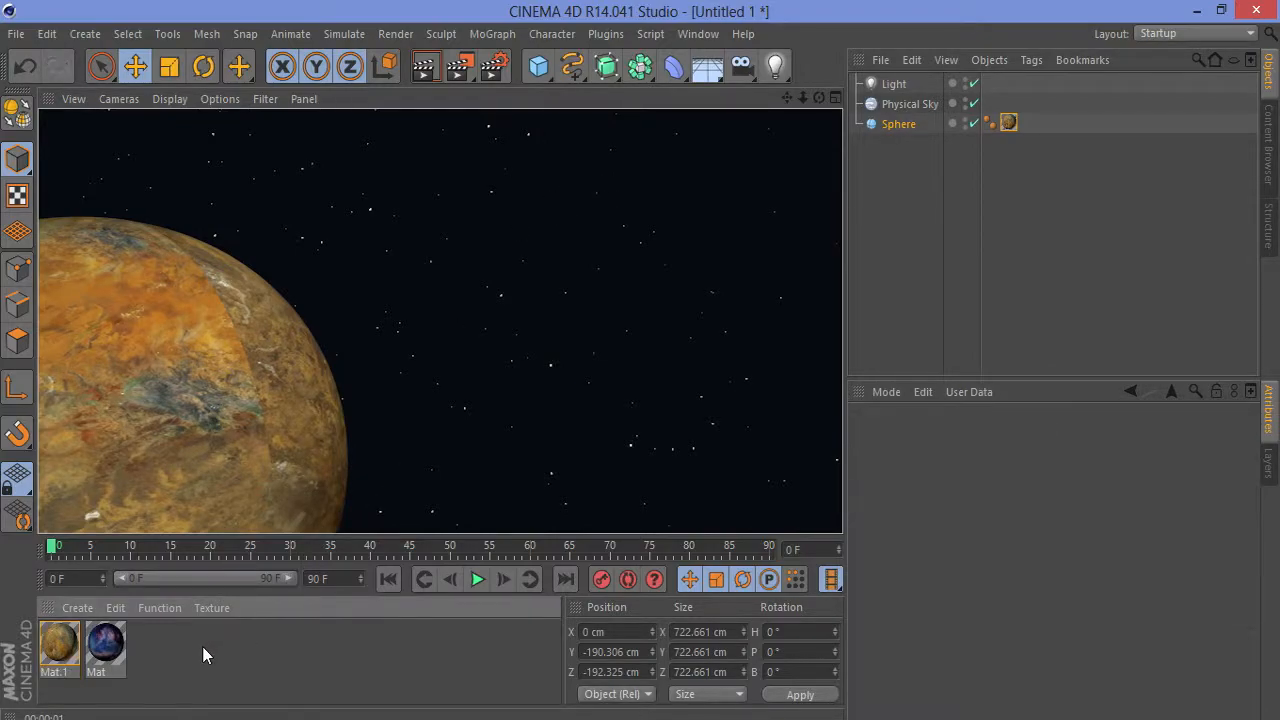
double_click(157, 677)
double_click(57, 652)
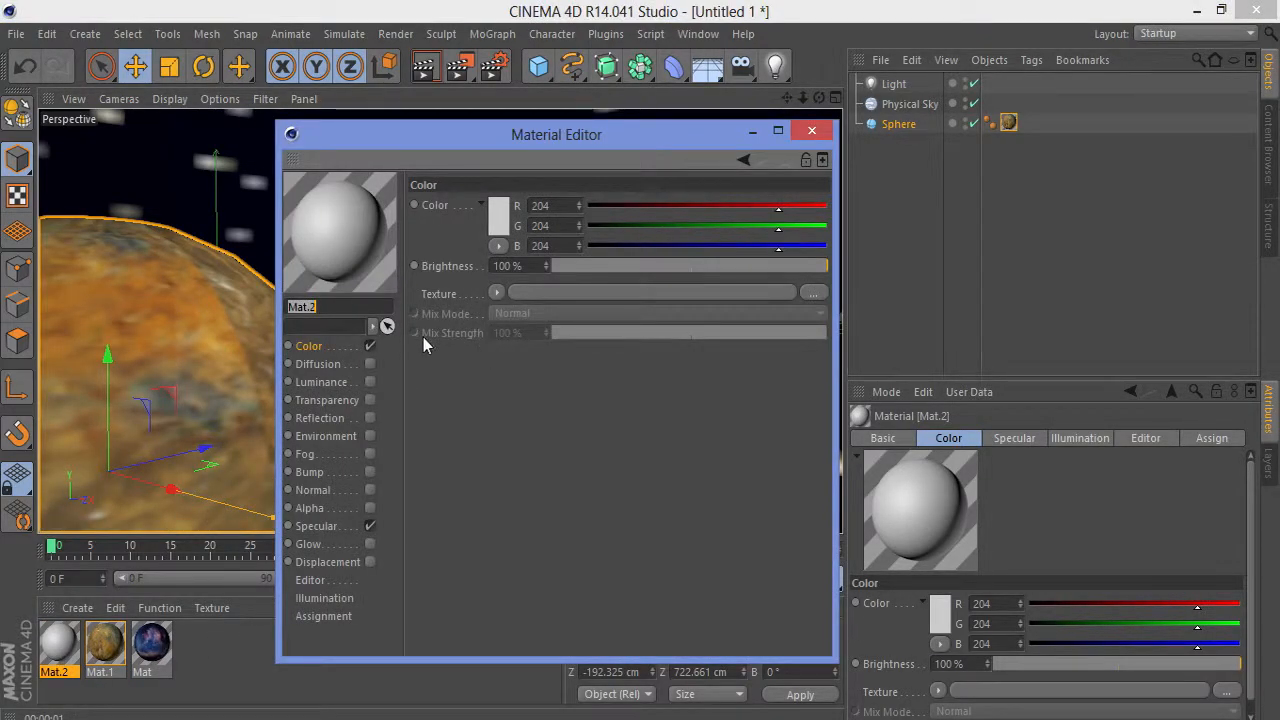
left_click(369, 526)
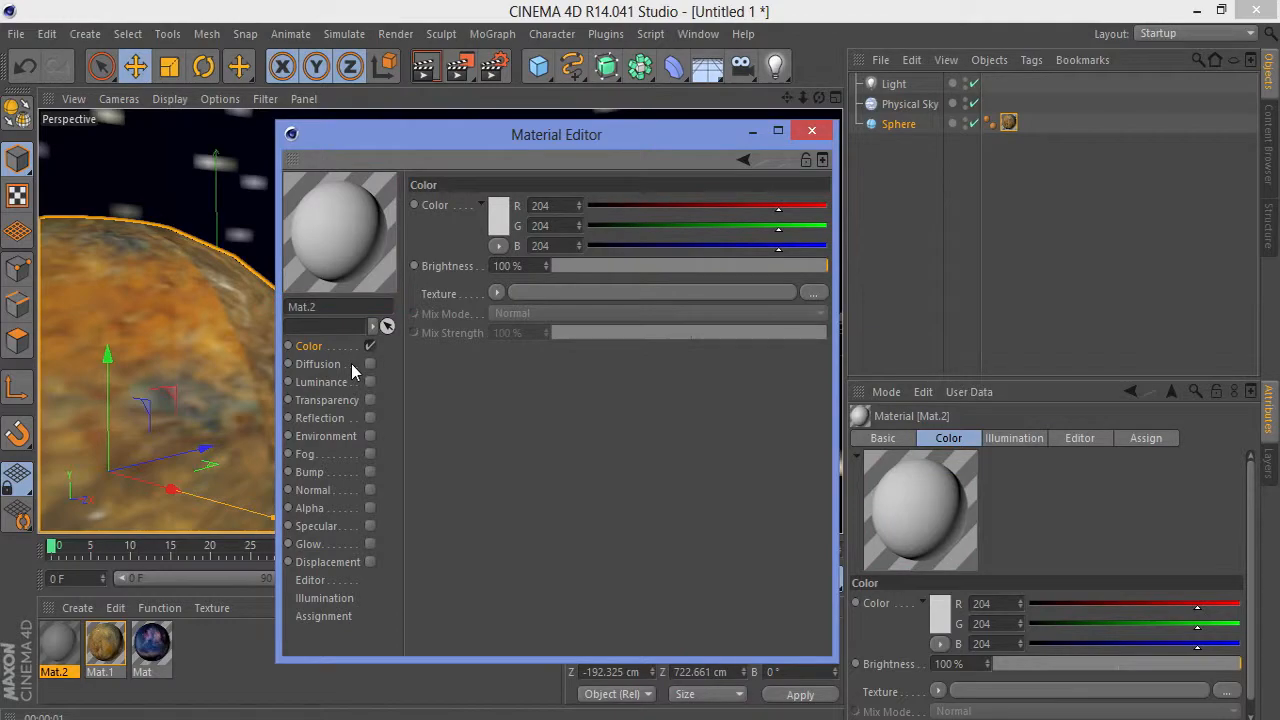
left_click(497, 293)
left_click(543, 279)
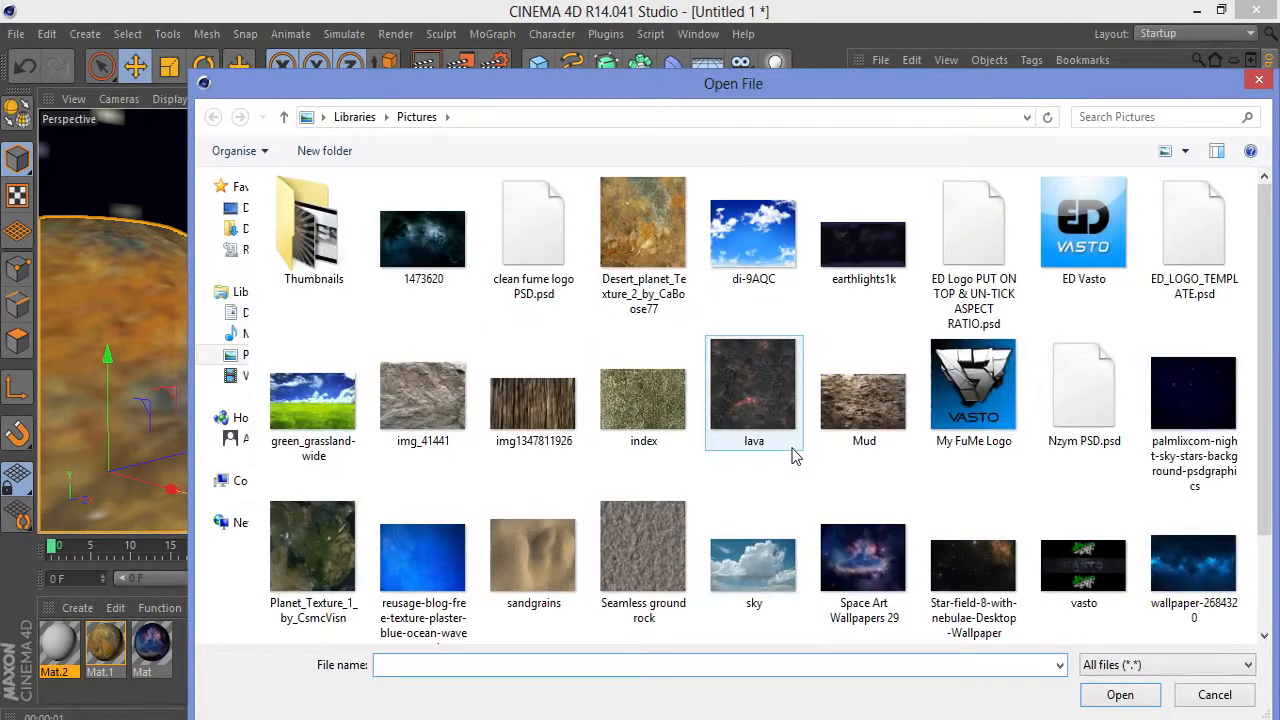
left_click(783, 386)
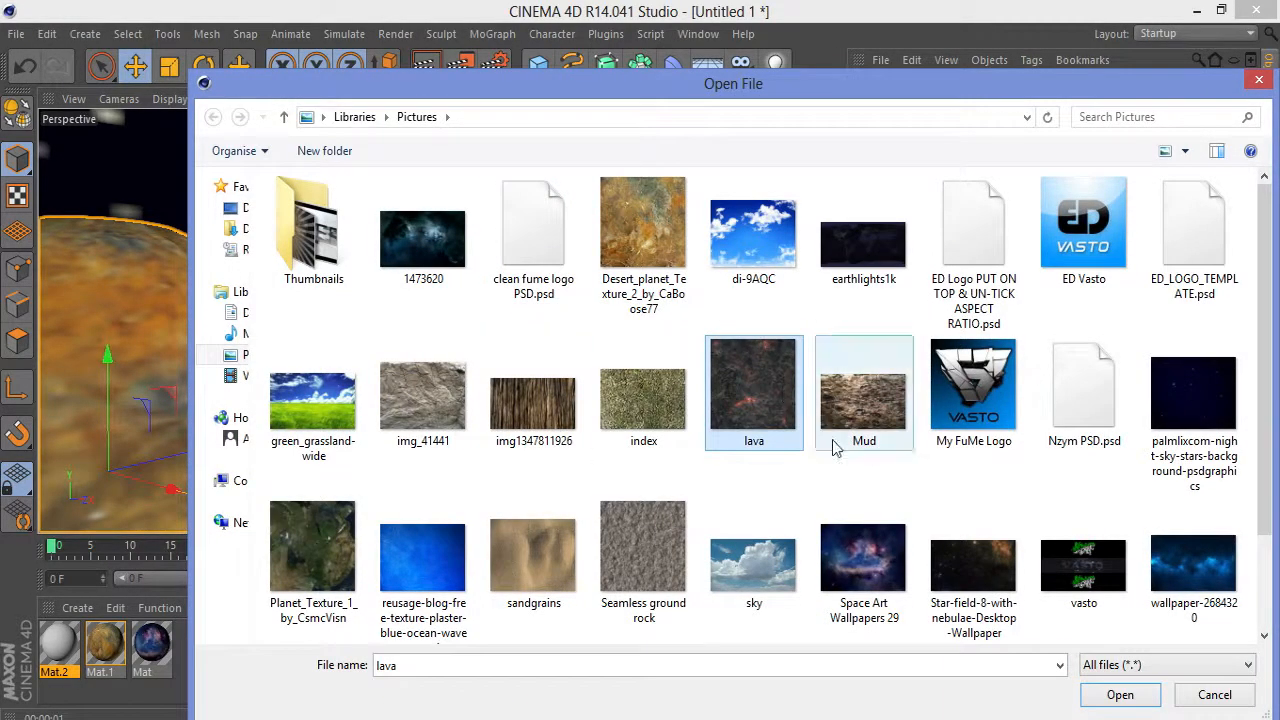
left_click(1118, 695)
left_click(752, 445)
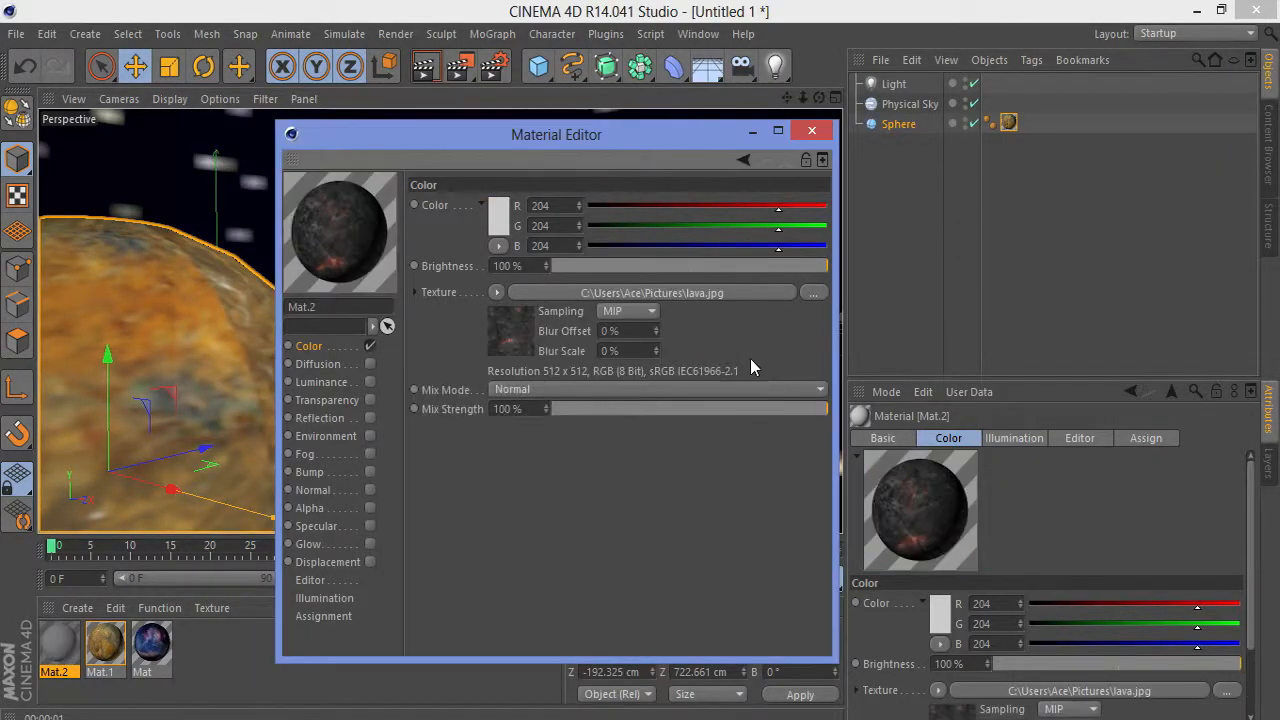
left_click(812, 131)
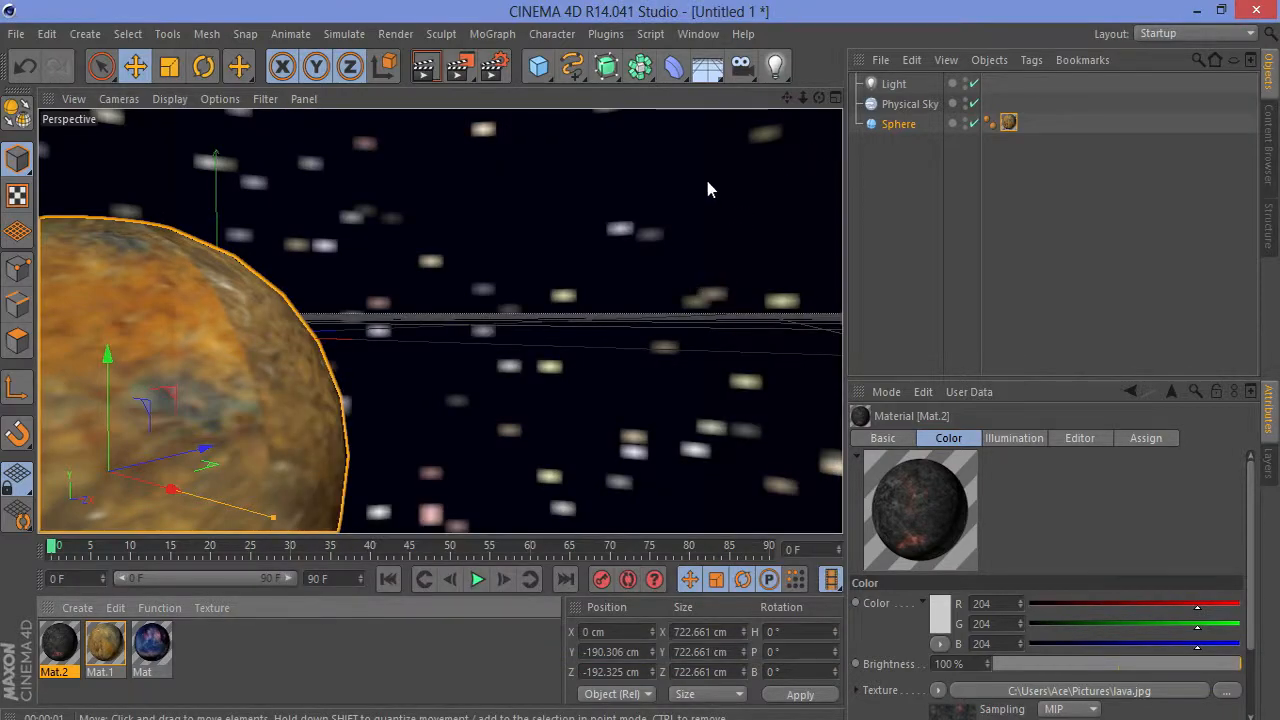
- Add a Landscape object and move it along X to about 653 cm, beside the planet
left_click(707, 66)
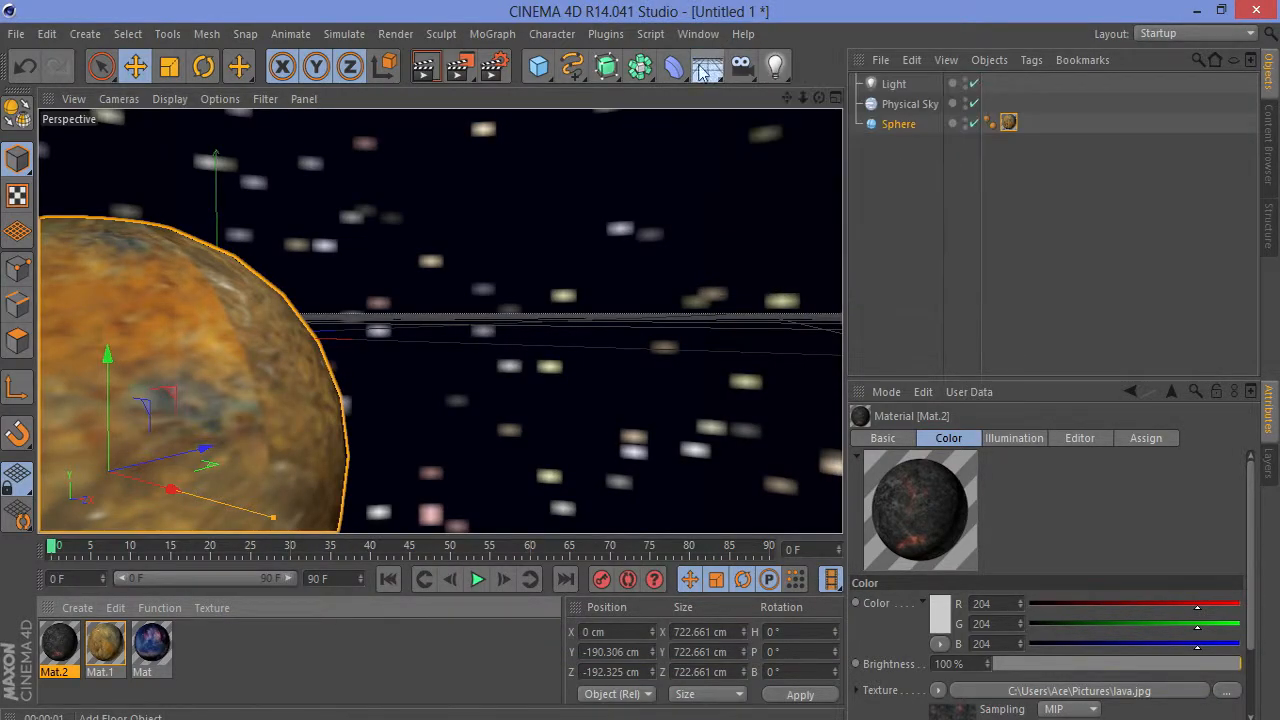
left_click(538, 66)
left_click(912, 211)
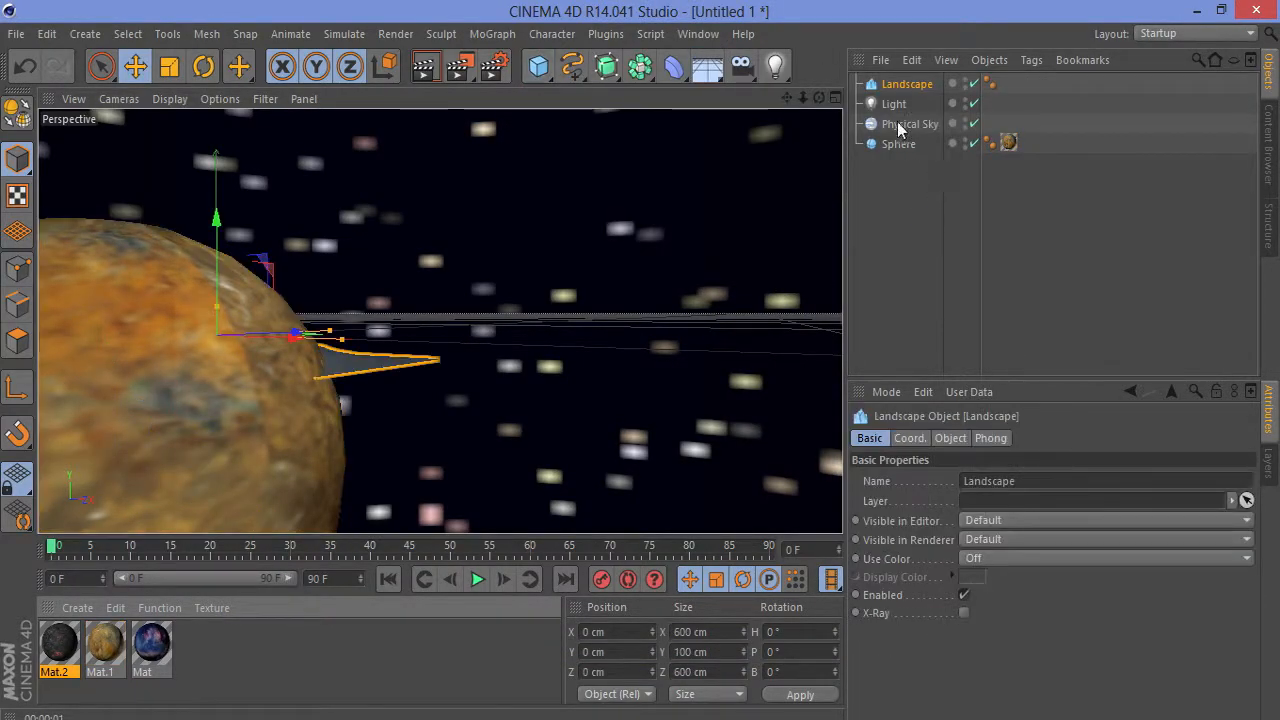
left_click_drag(290, 350, 675, 381)
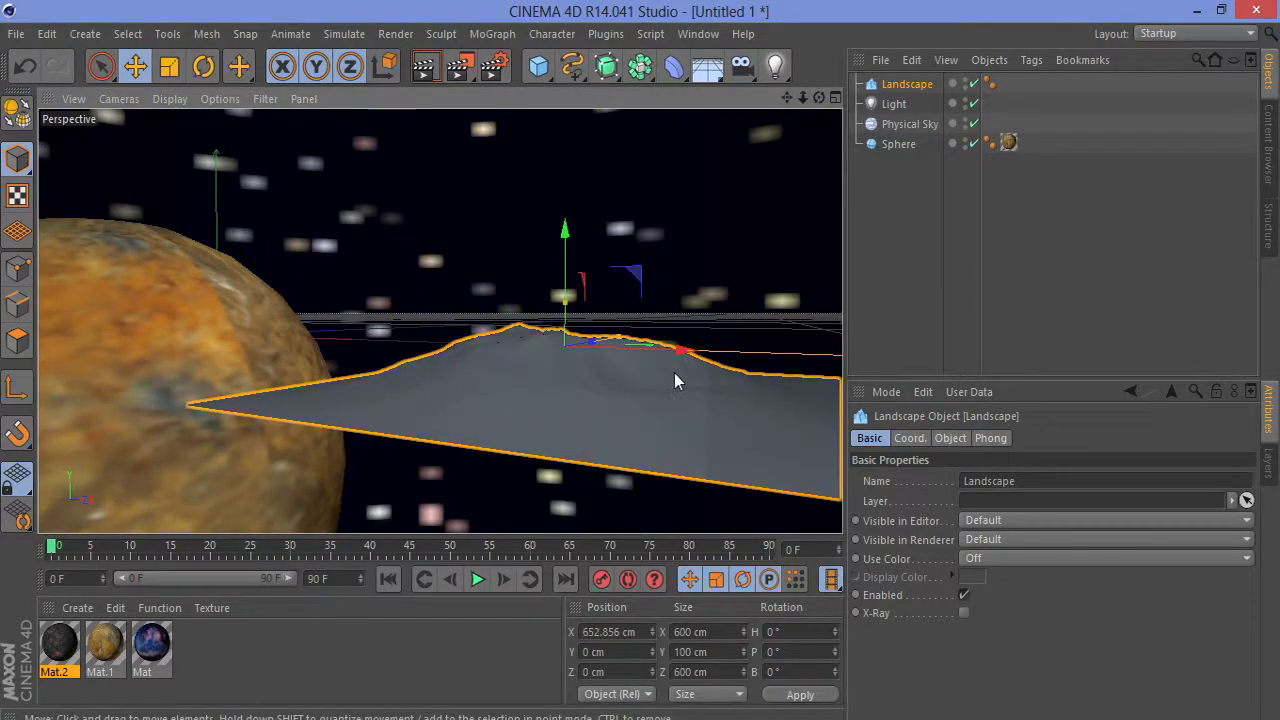
- Make the Landscape object spherical and scale it down uniformly to about 139 cm
left_click(948, 438)
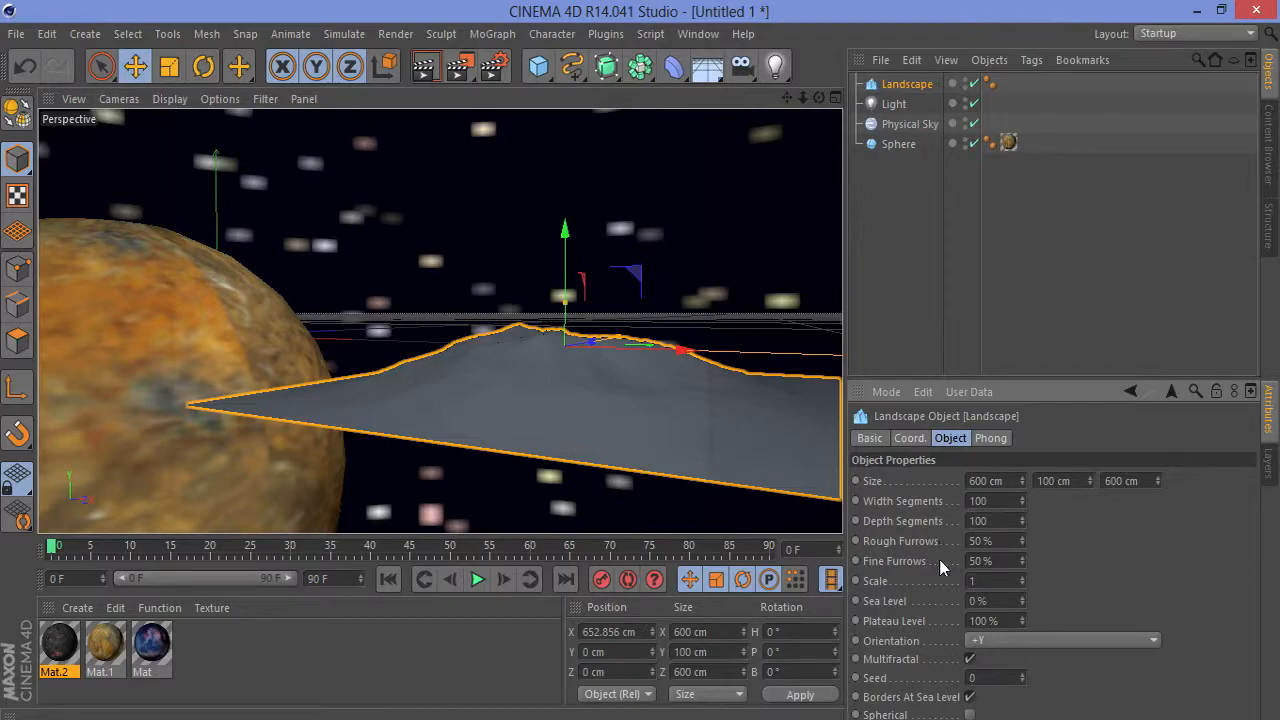
left_click(969, 714)
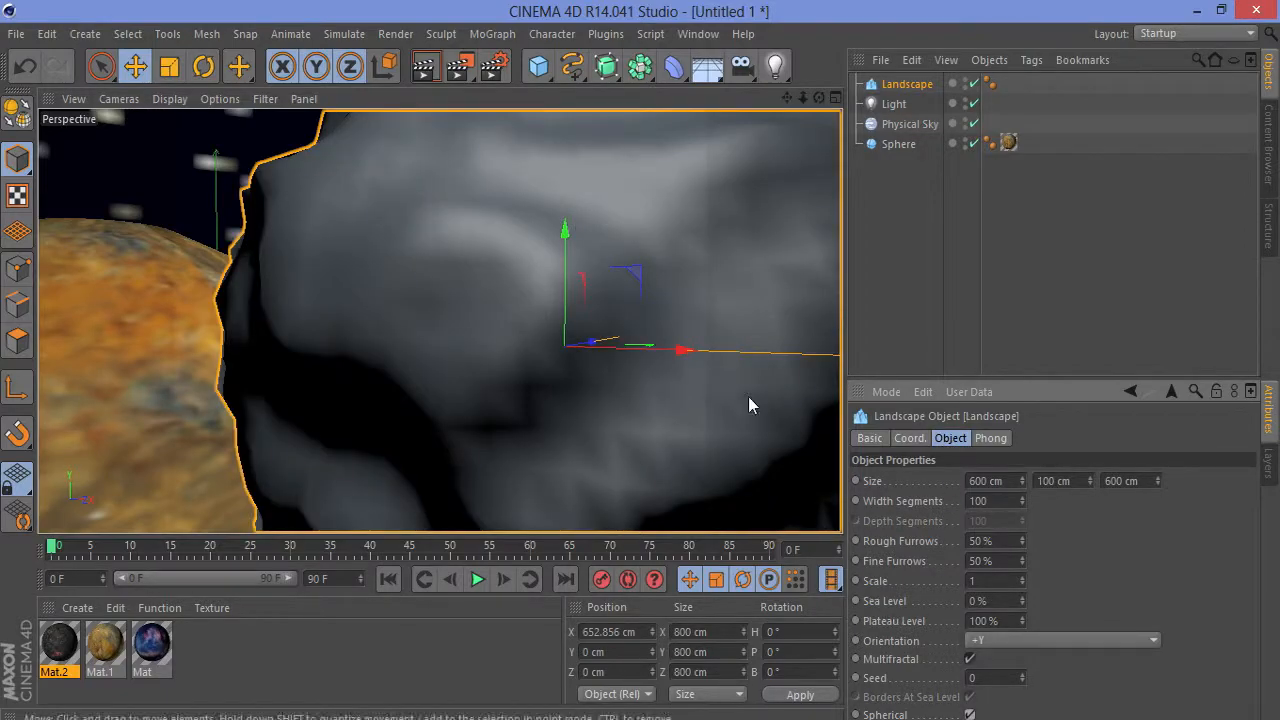
left_click(169, 66)
left_click_drag(161, 205, 363, 237)
left_click_drag(452, 247, 81, 172)
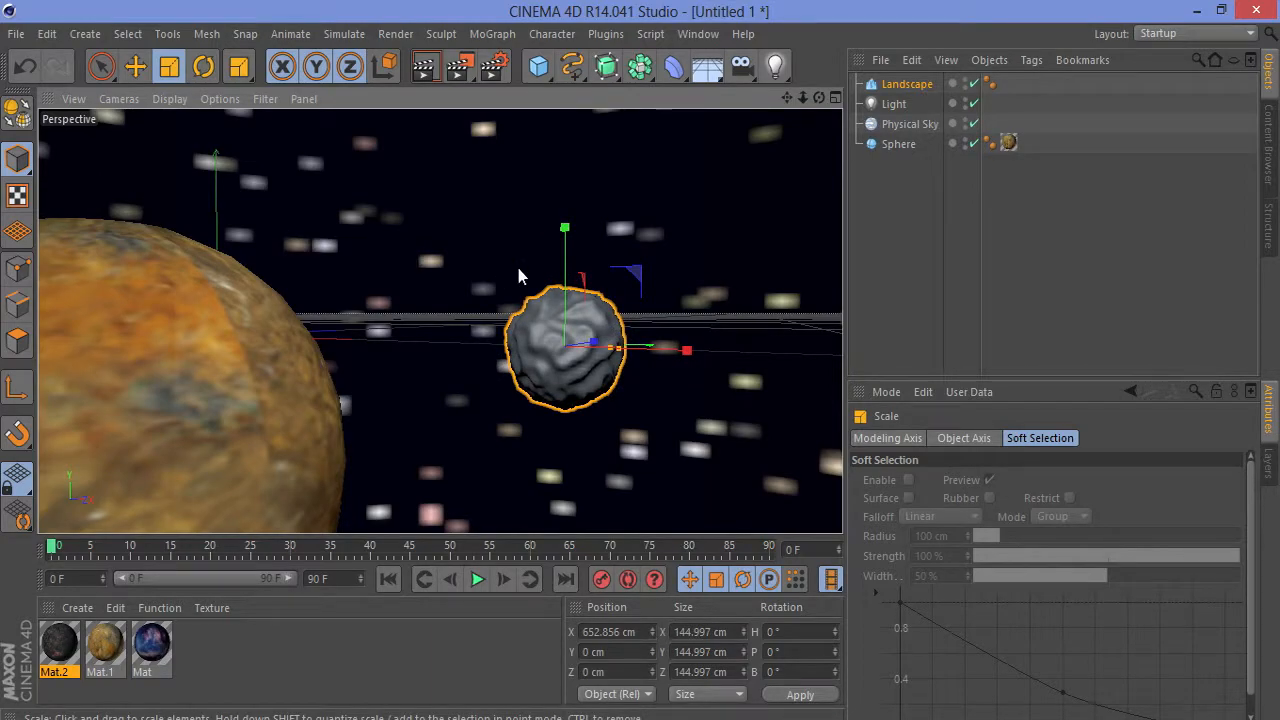
left_click_drag(518, 275, 216, 73)
left_click(135, 66)
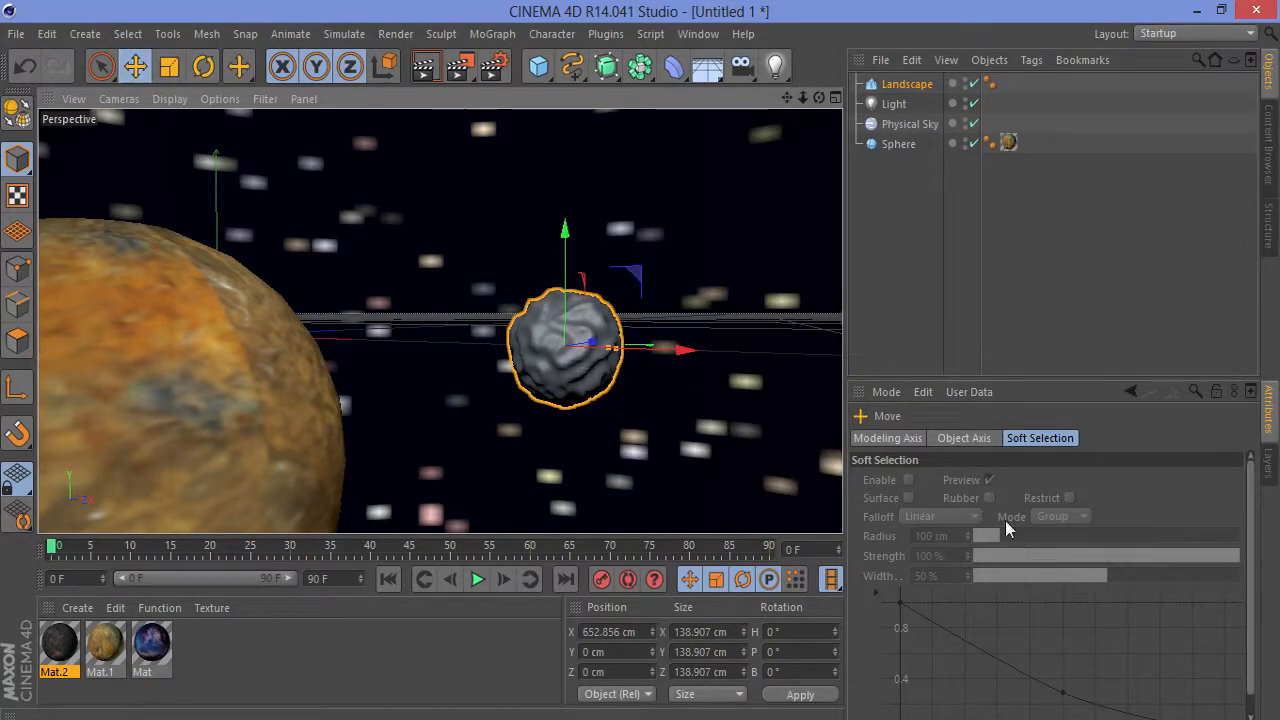
- Try Seed 5 for the spherical landscape, and set its Seed to 8
left_click(915, 85)
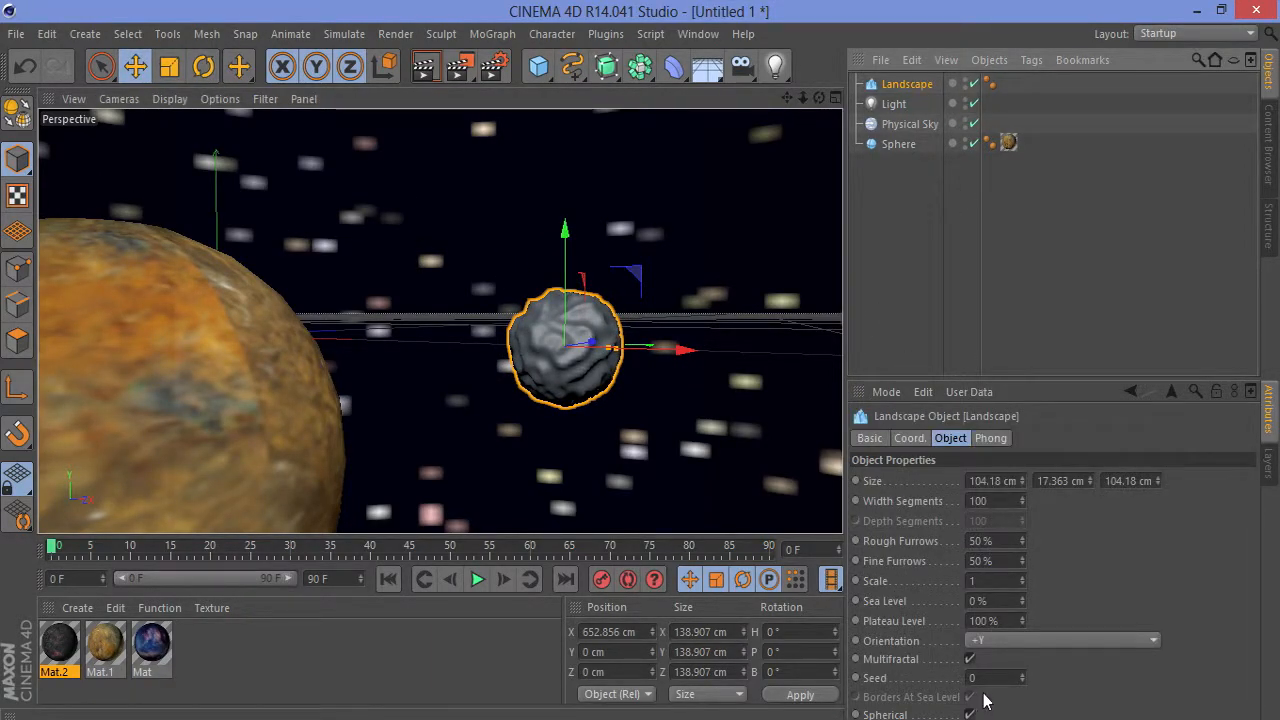
left_click(990, 679)
type("5")
key("Return")
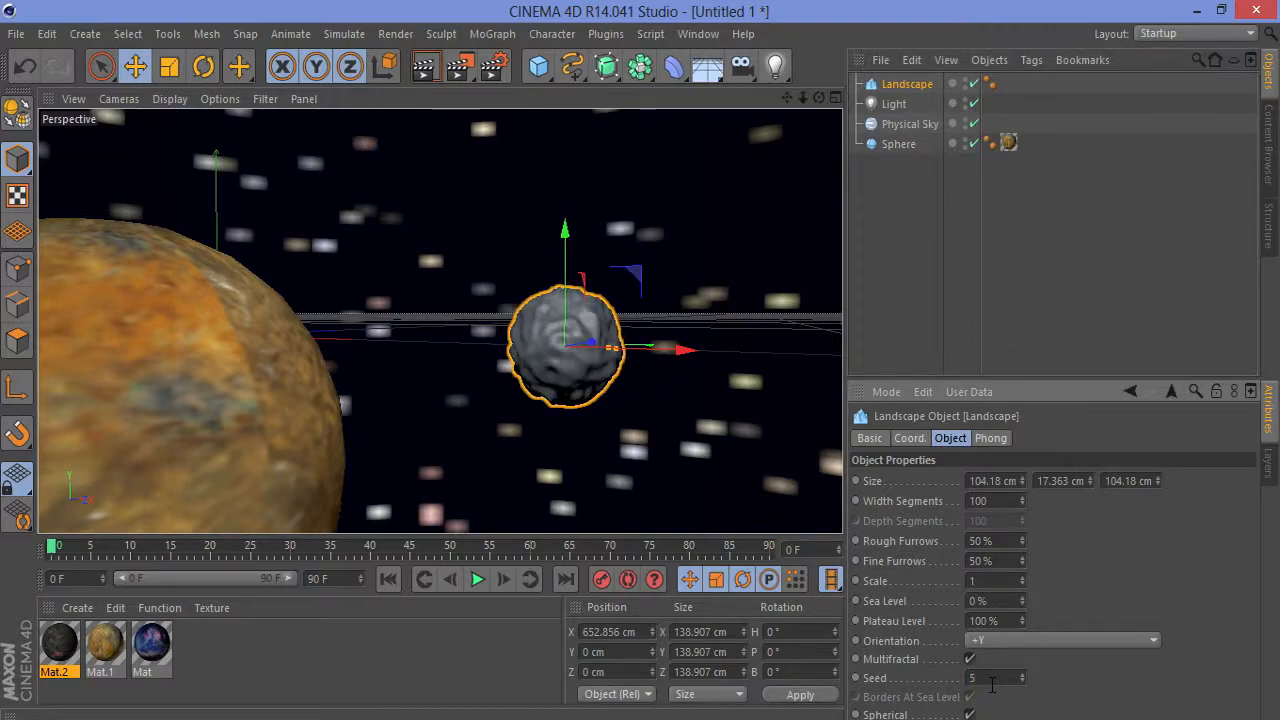
type("8")
key("Return")
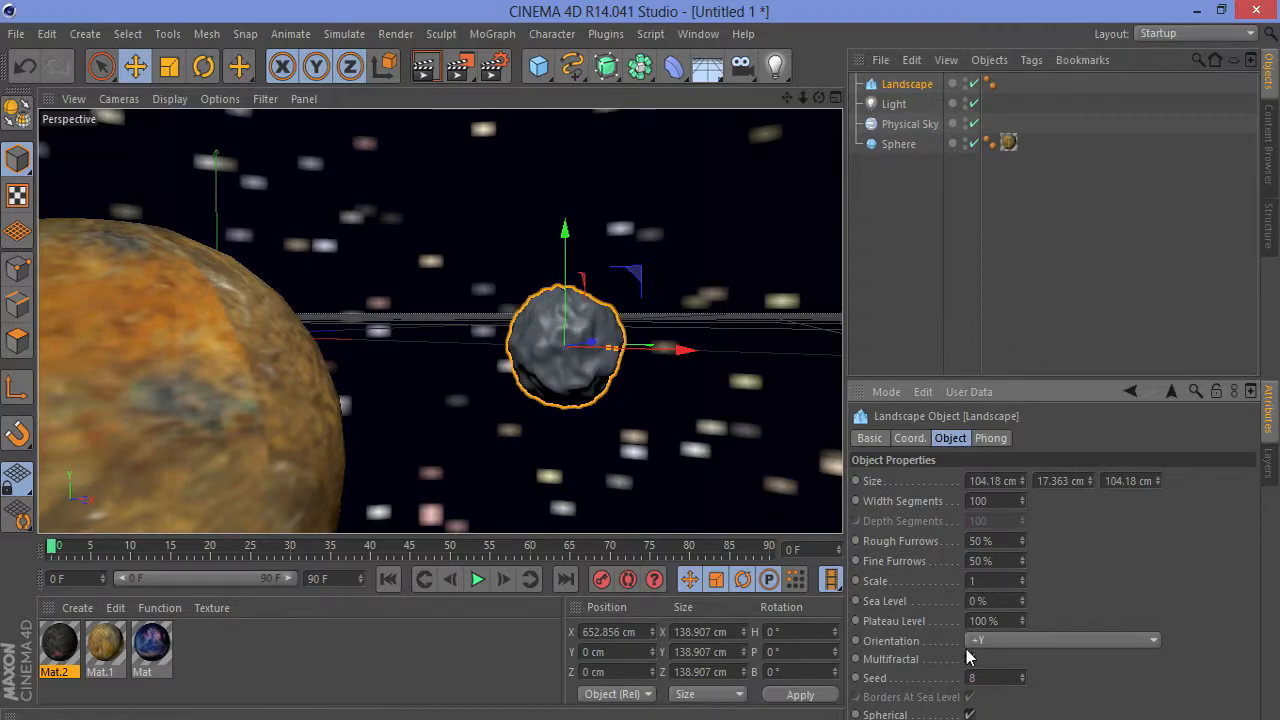
- Move the spherical landscape to about X -88, Y 315, Z 557 cm and render it with lava material Mat.2 applied
left_click_drag(615, 349, 456, 300)
left_click_drag(371, 260, 363, 148)
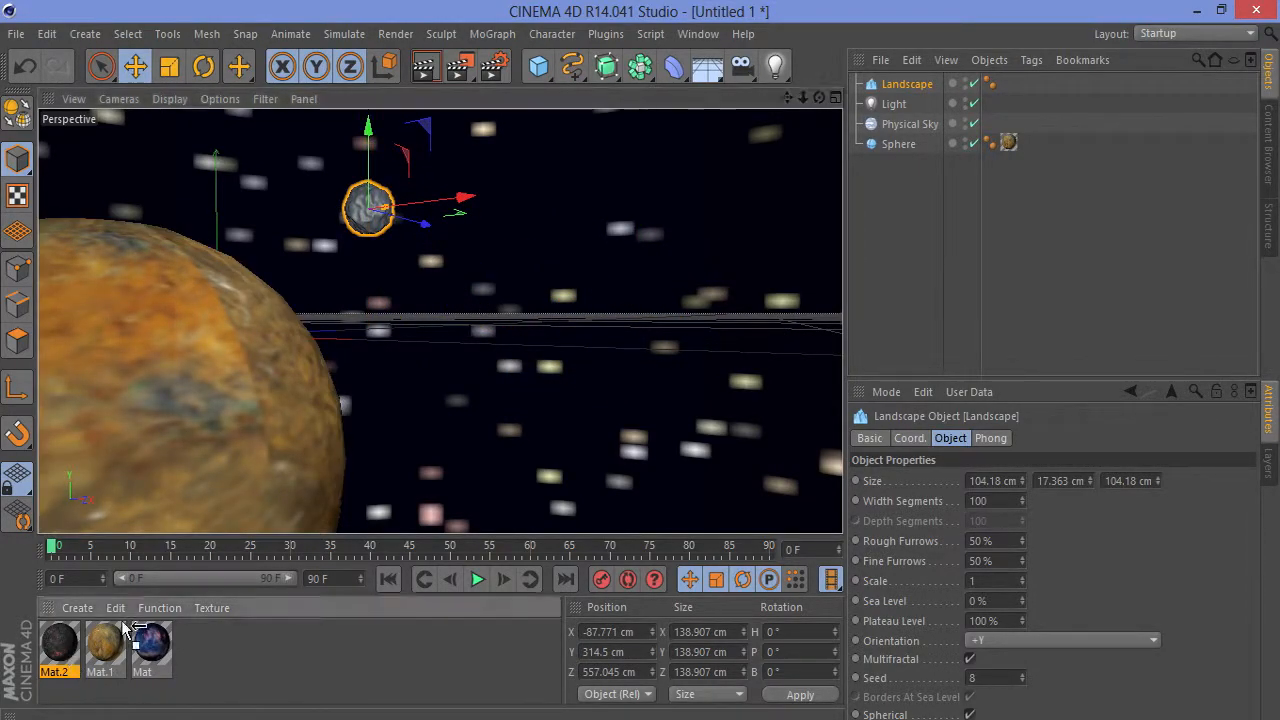
left_click_drag(925, 90, 925, 88)
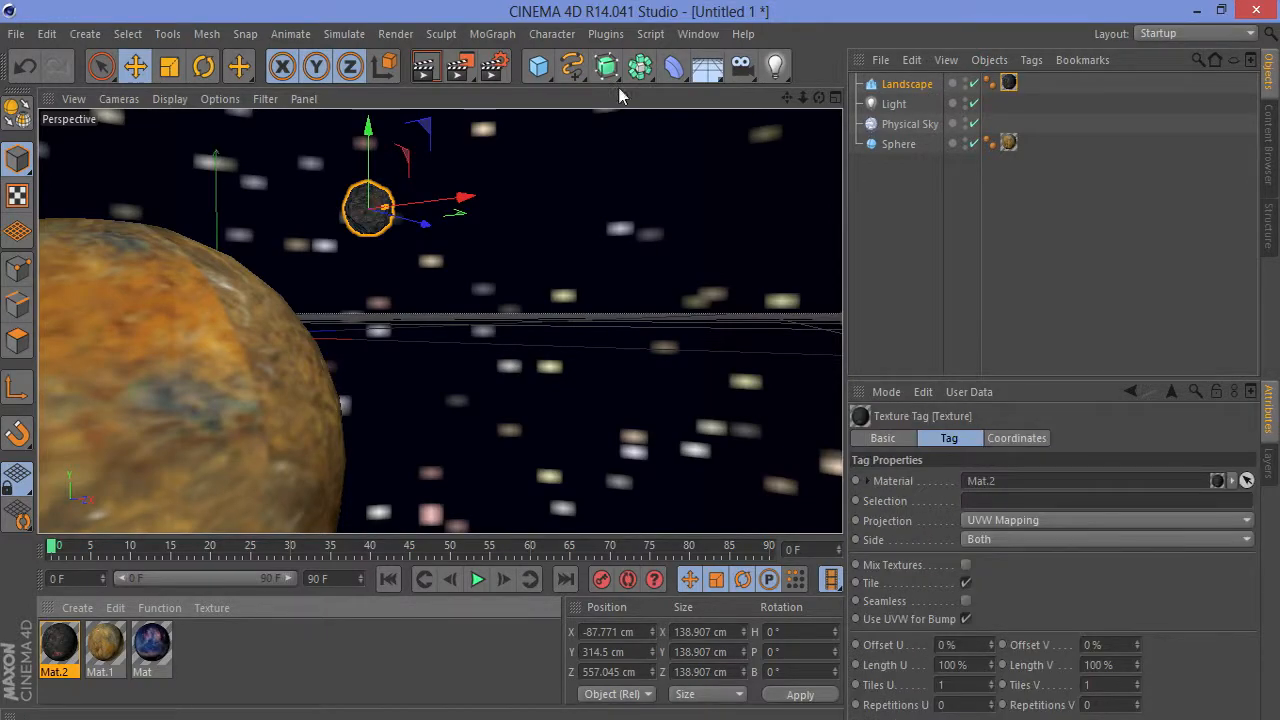
left_click(423, 68)
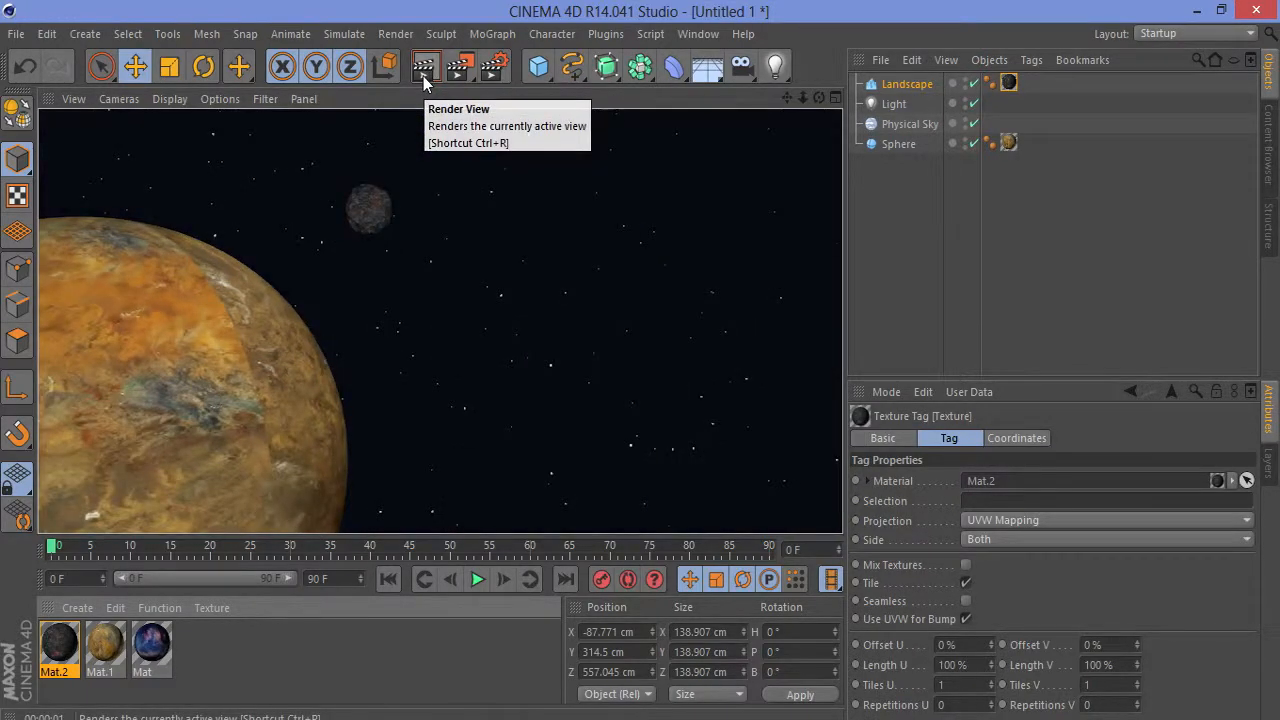
- Duplicate the textured landscape and move the copy to about X -2418, Y -61, Z 2924 cm, rendering the view
left_click(926, 90)
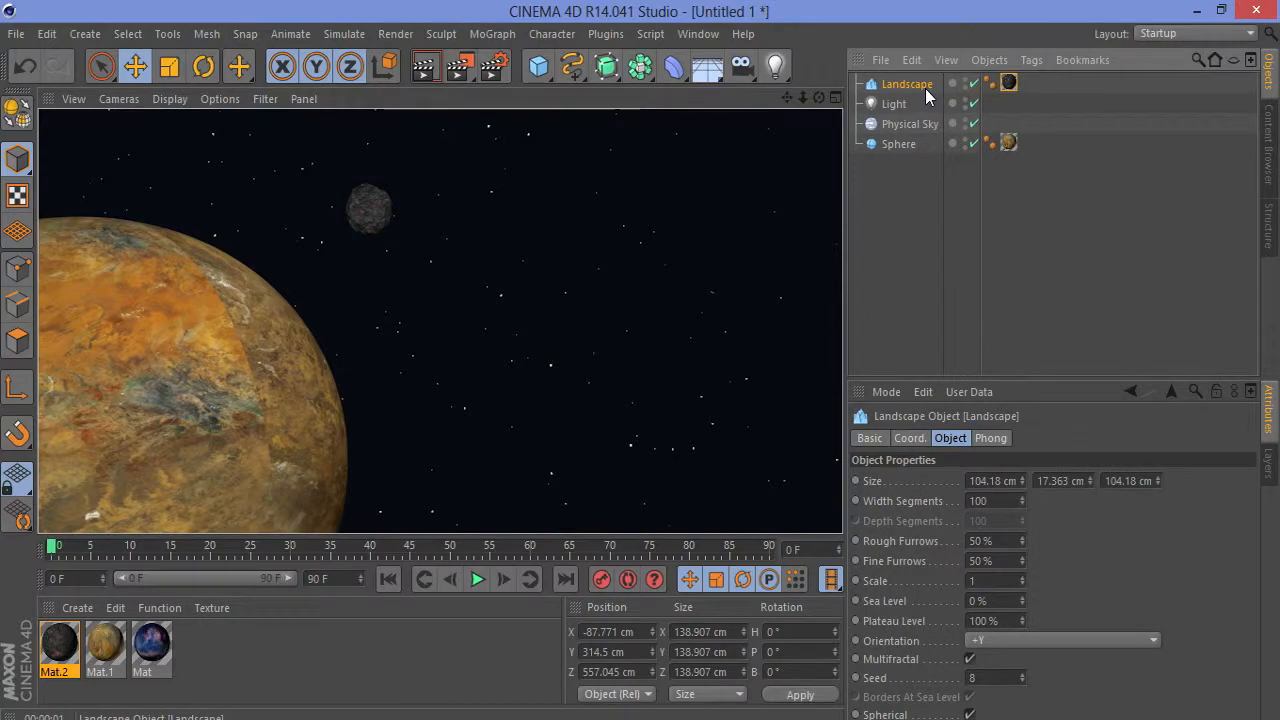
key("ctrl+c")
key("ctrl+v")
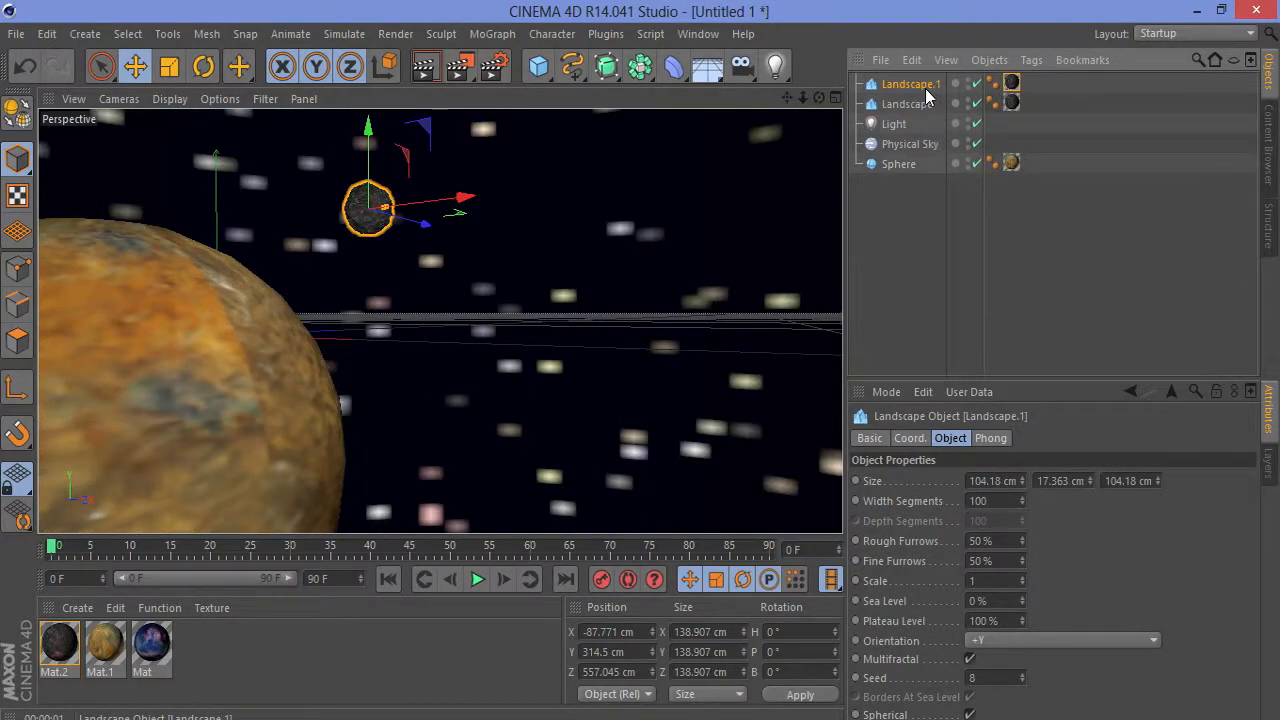
left_click_drag(423, 209, 371, 313)
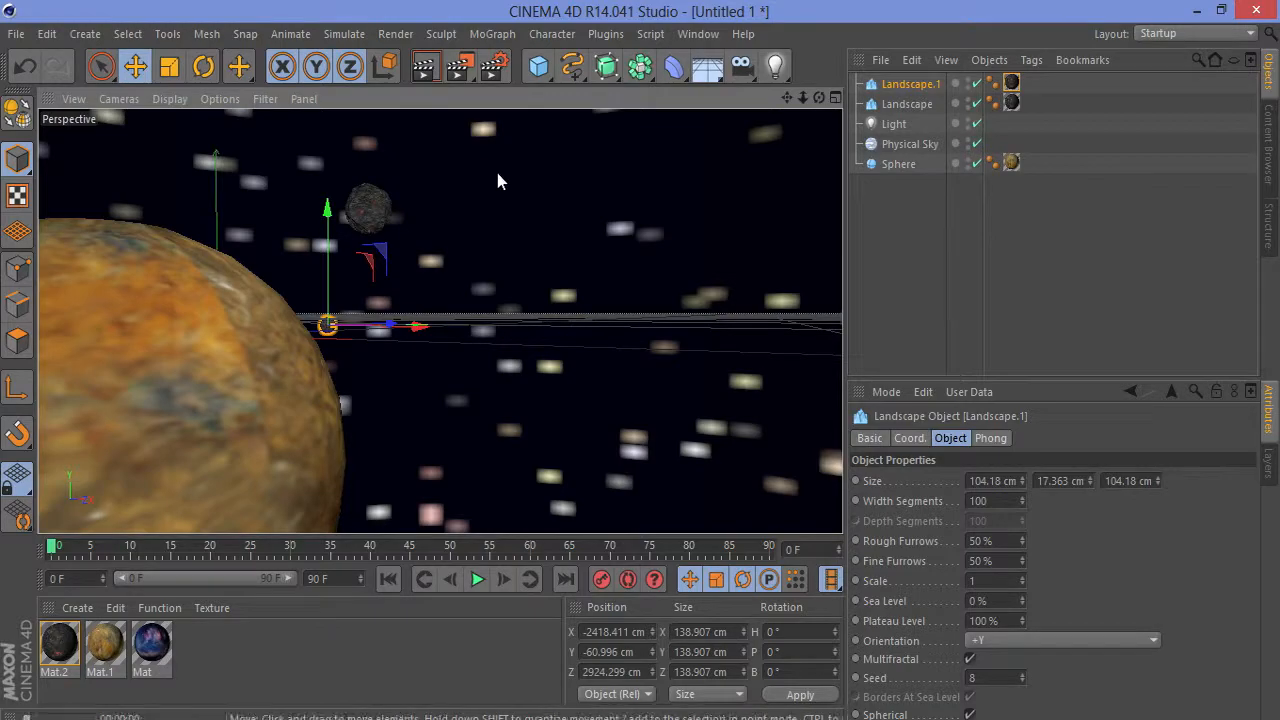
key("ctrl+r")
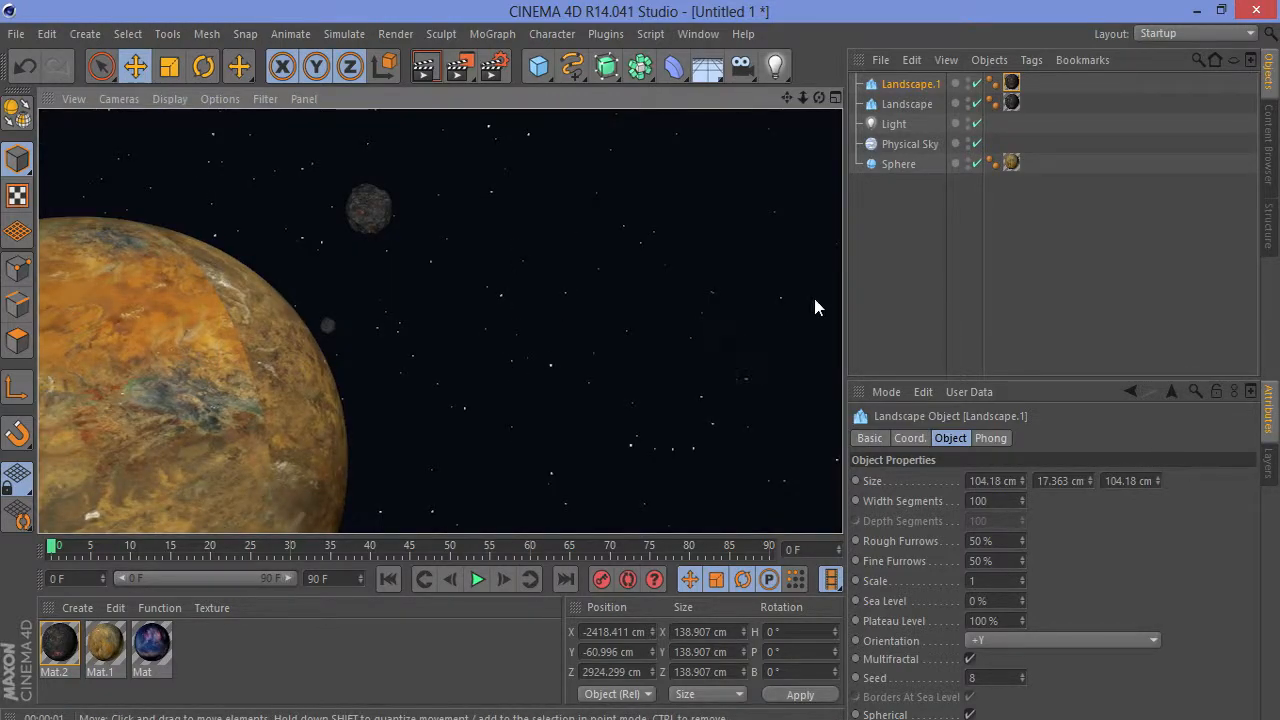
- Create a new material with its Specular channel disabled
left_click(913, 89)
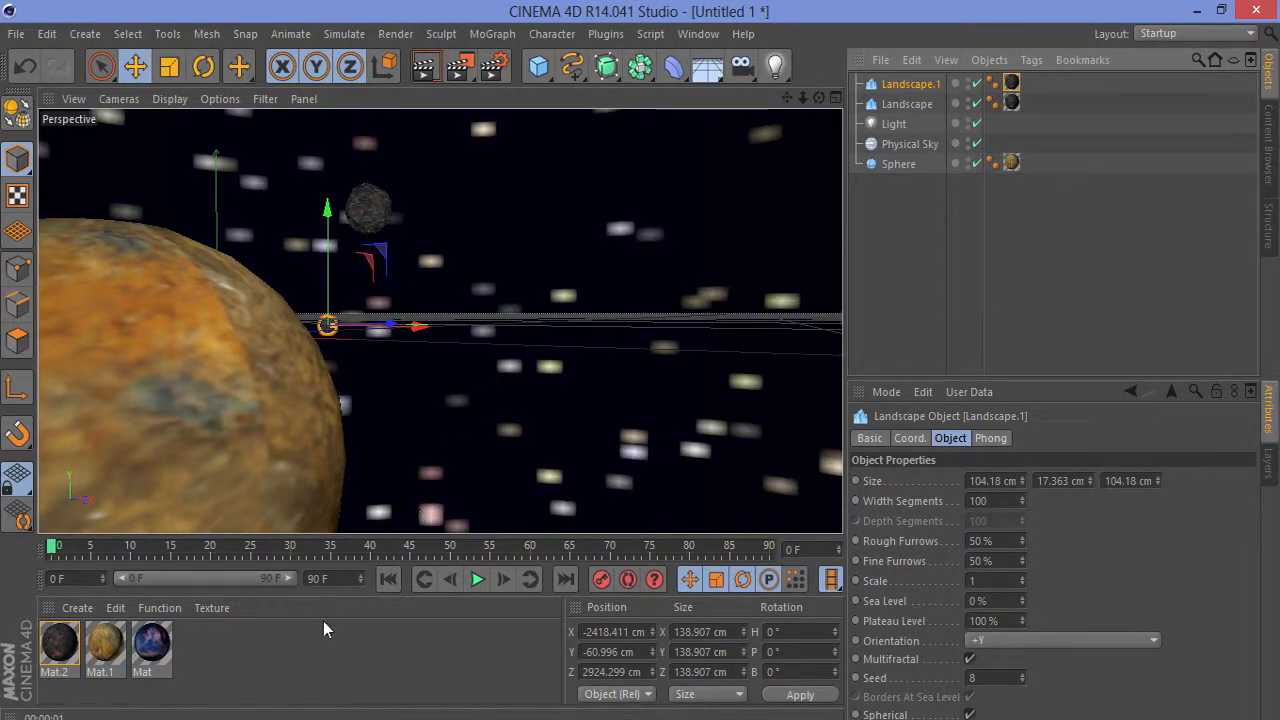
double_click(248, 646)
double_click(70, 647)
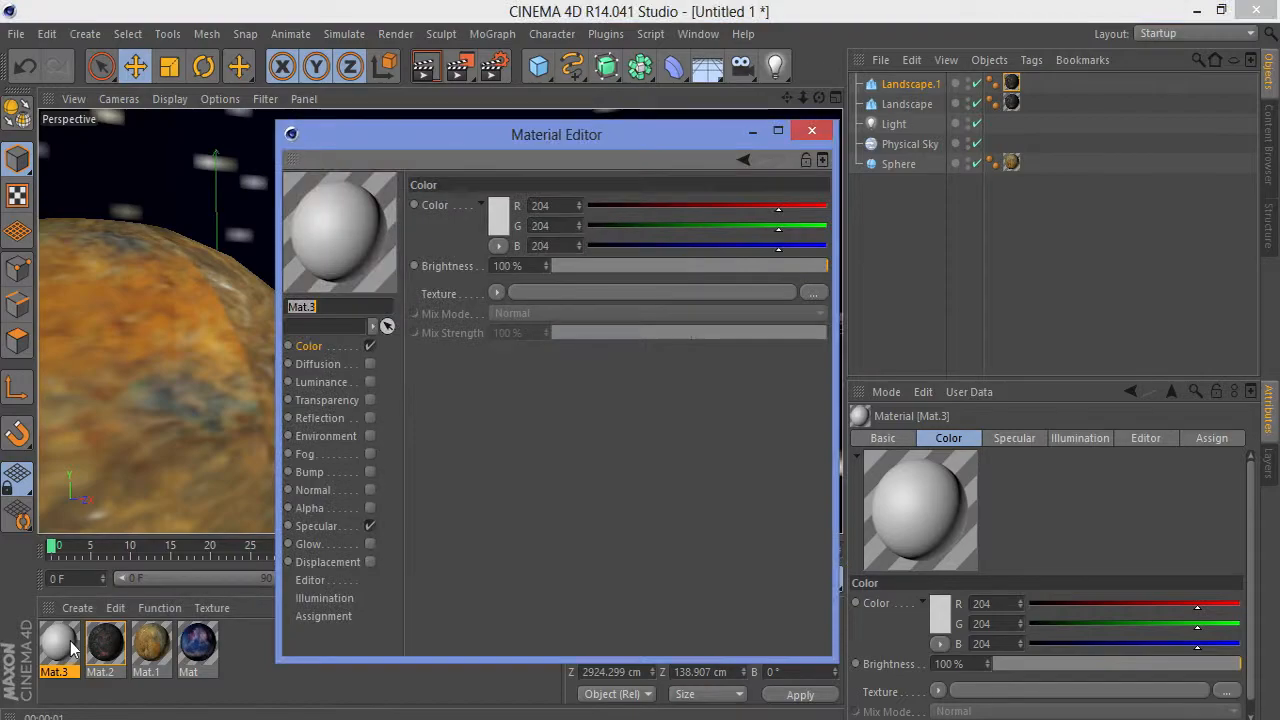
left_click(370, 526)
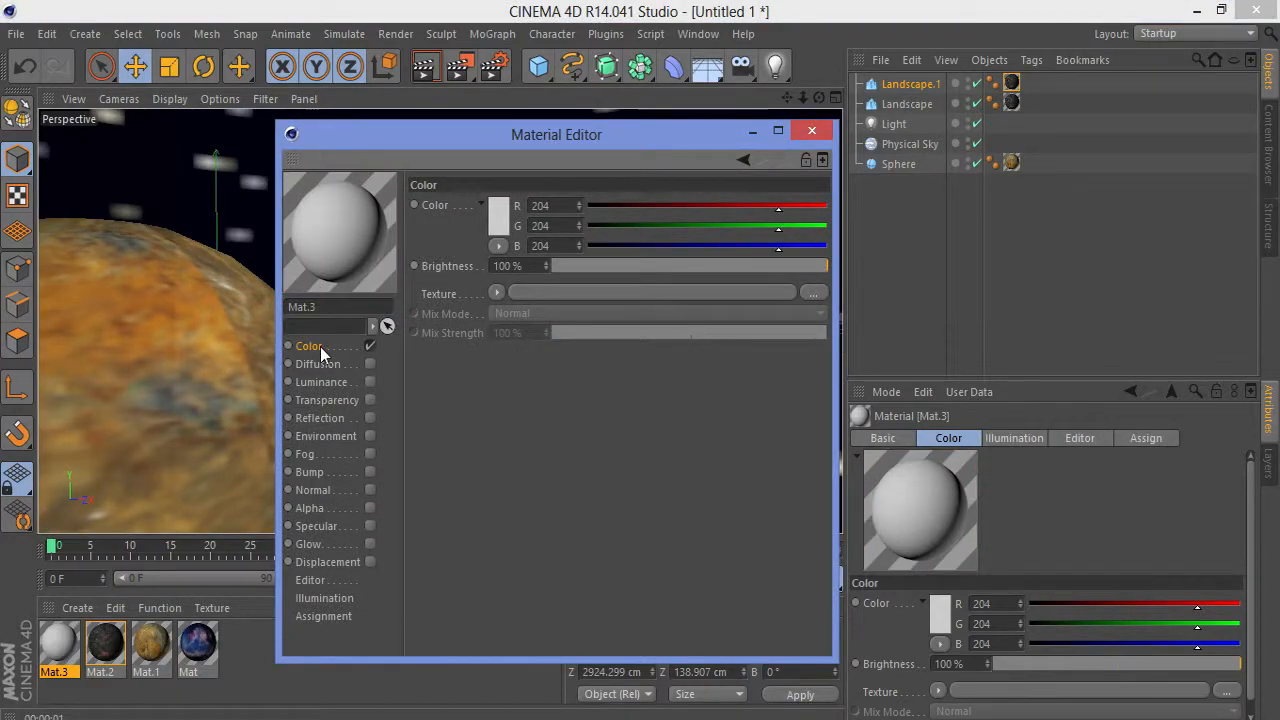
left_click(497, 293)
left_click(536, 281)
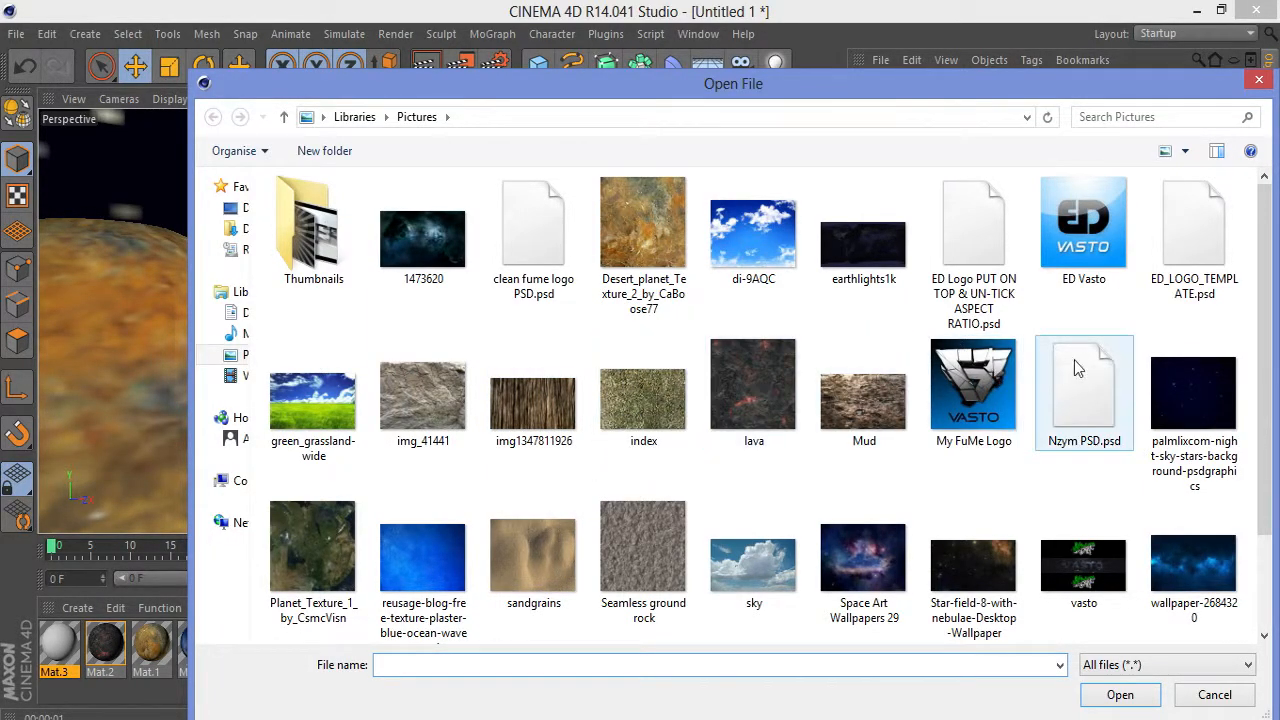
left_click_drag(1266, 351, 1257, 322)
left_click_drag(1272, 92, 1272, 88)
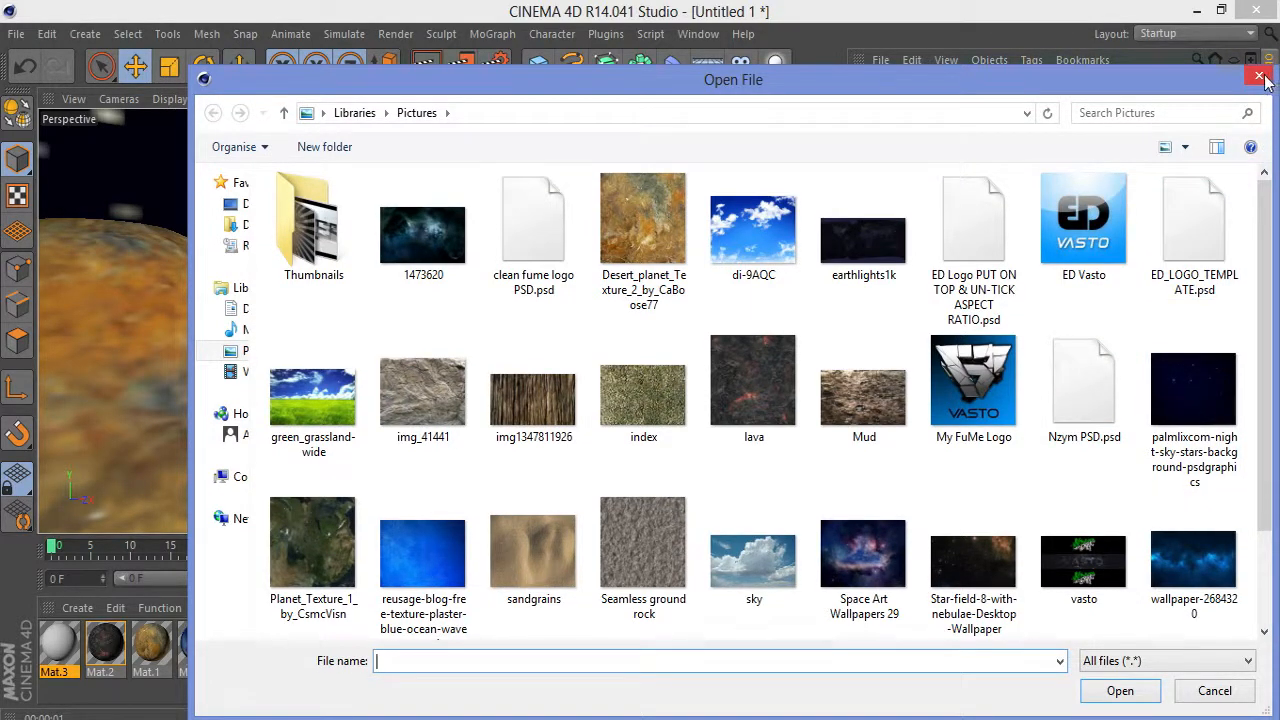
left_click(1260, 77)
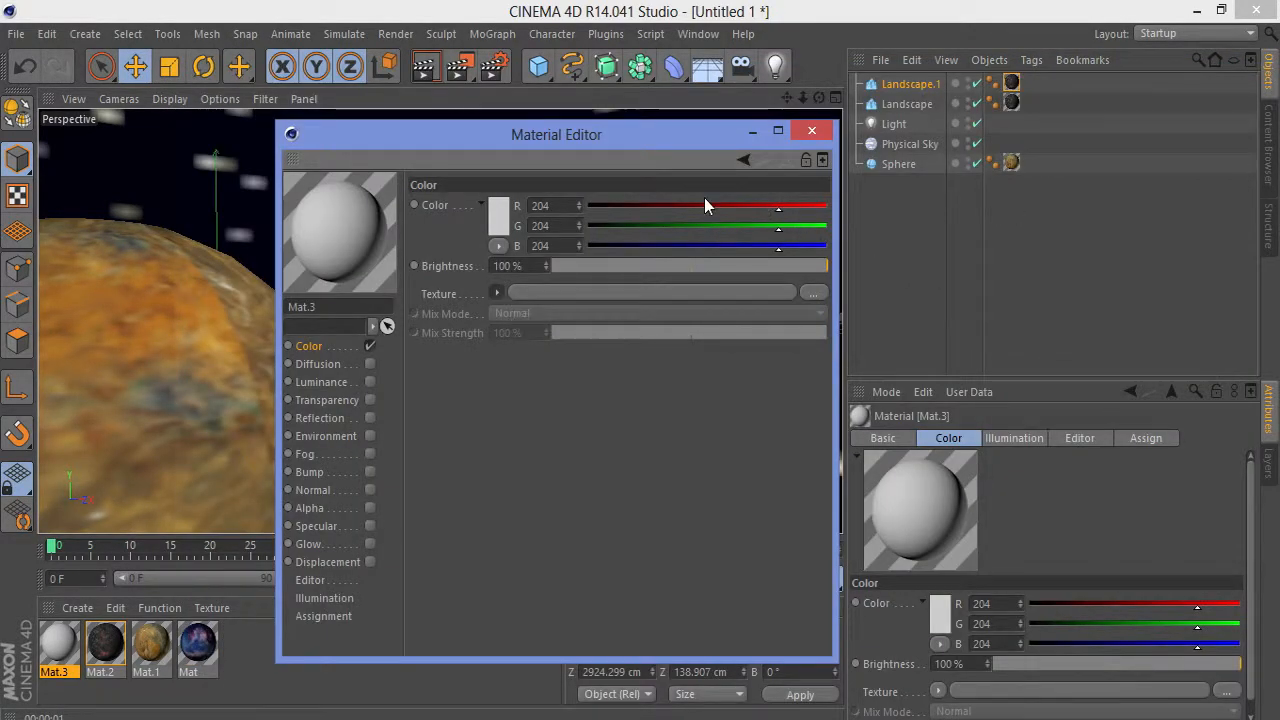
left_click(812, 130)
- Add a second sphere and move it beside the large planet to about X 784, Y -59 cm
left_click_drag(538, 66, 920, 165)
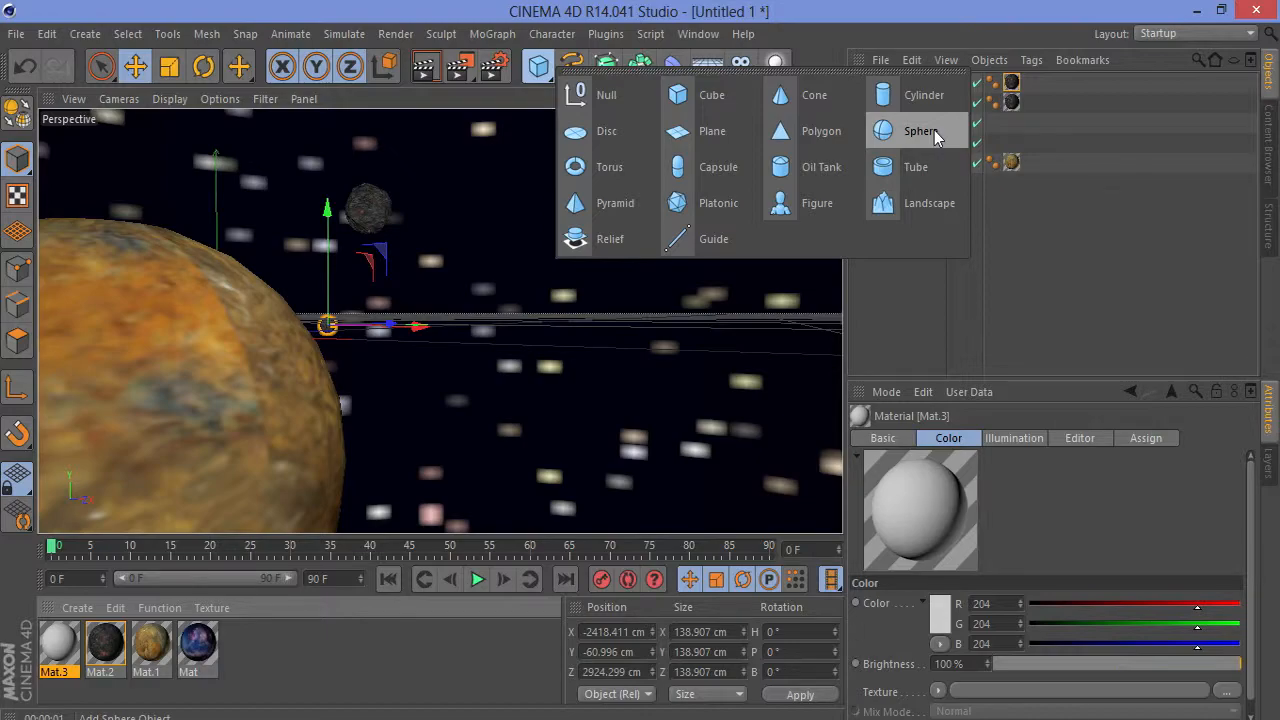
left_click(935, 137)
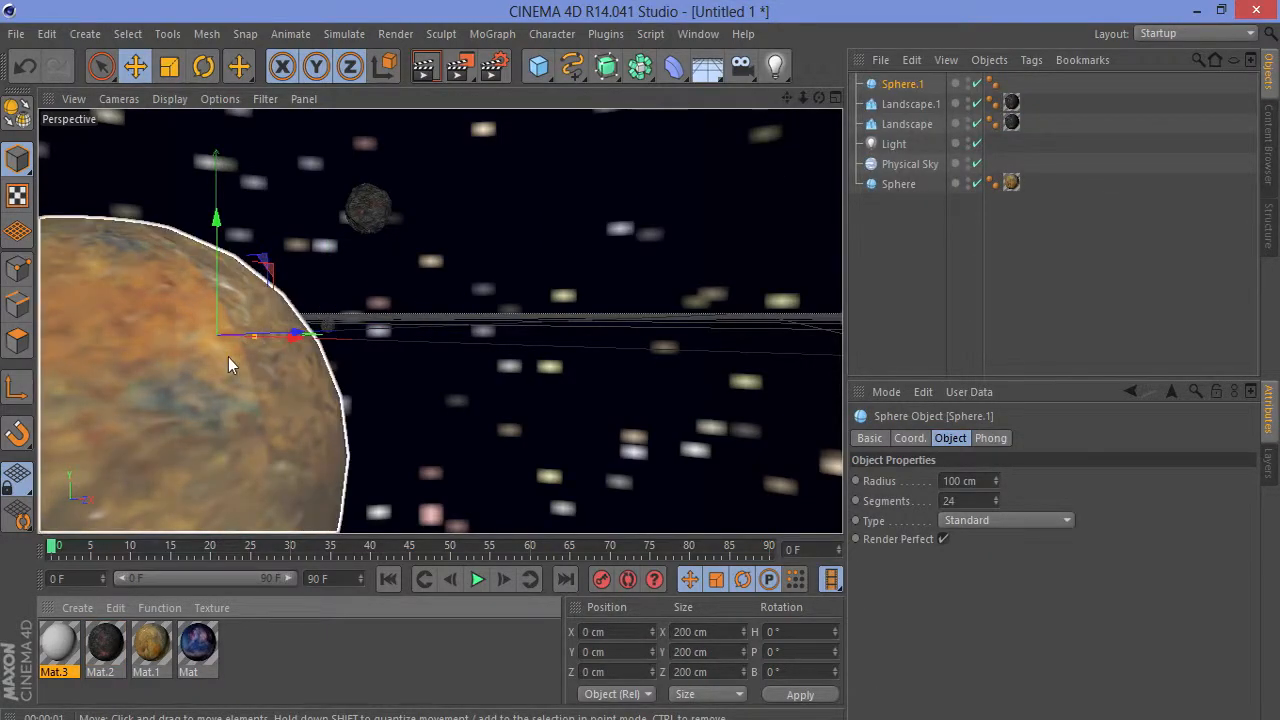
left_click_drag(294, 345, 812, 353)
left_click_drag(687, 332, 699, 380)
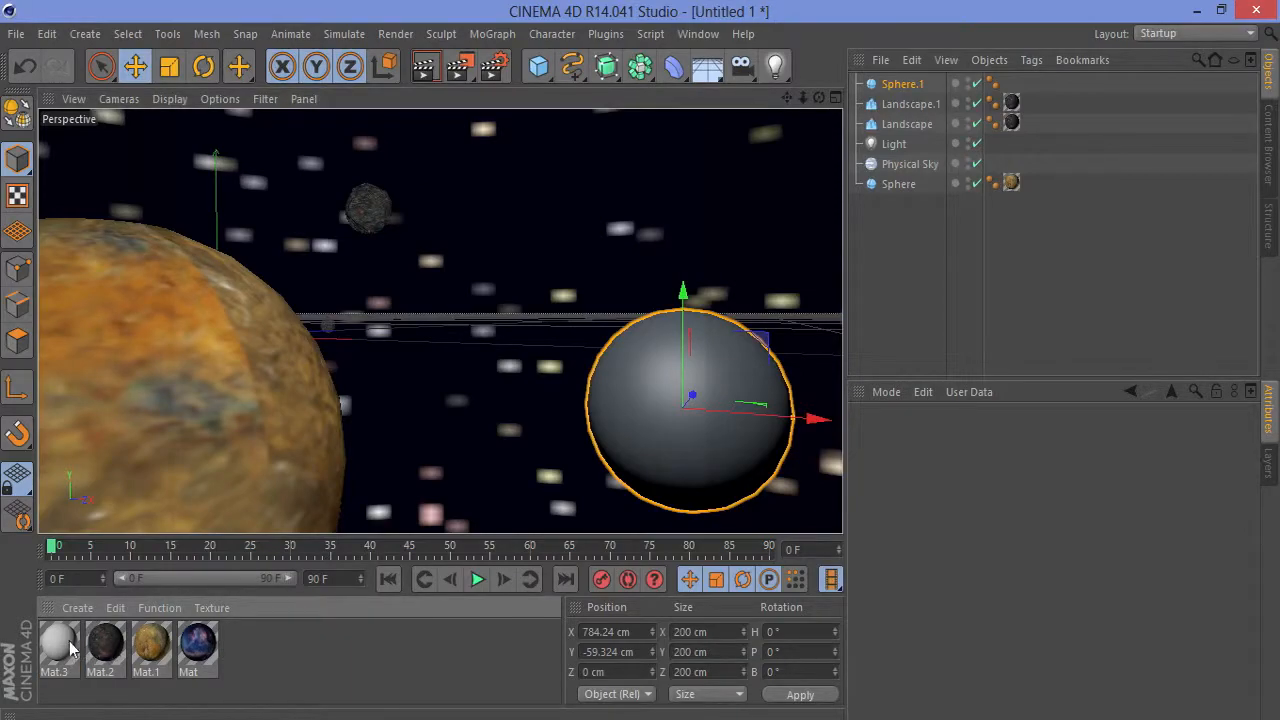
- Load Planet_Texture_1_by_CsmcVisn.jpg as the color texture of Mat.3 and render the second sphere with that material applied
double_click(60, 642)
left_click(496, 293)
left_click(585, 280)
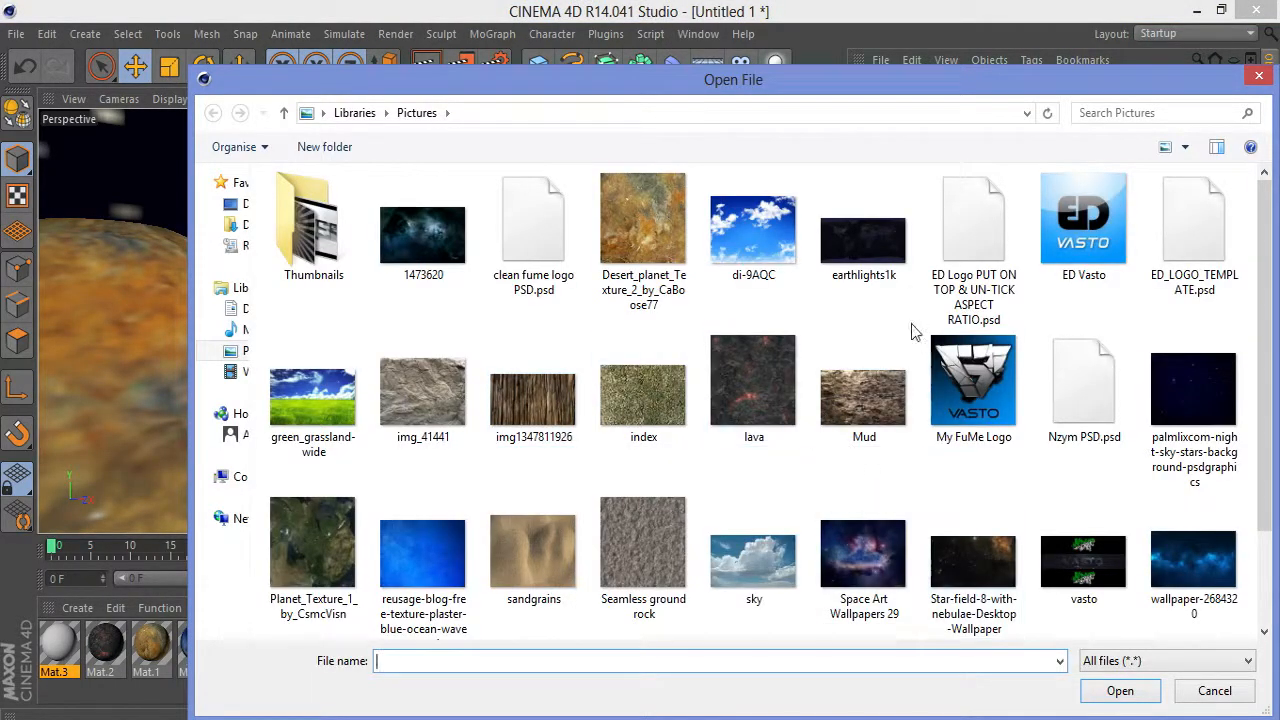
left_click(886, 252)
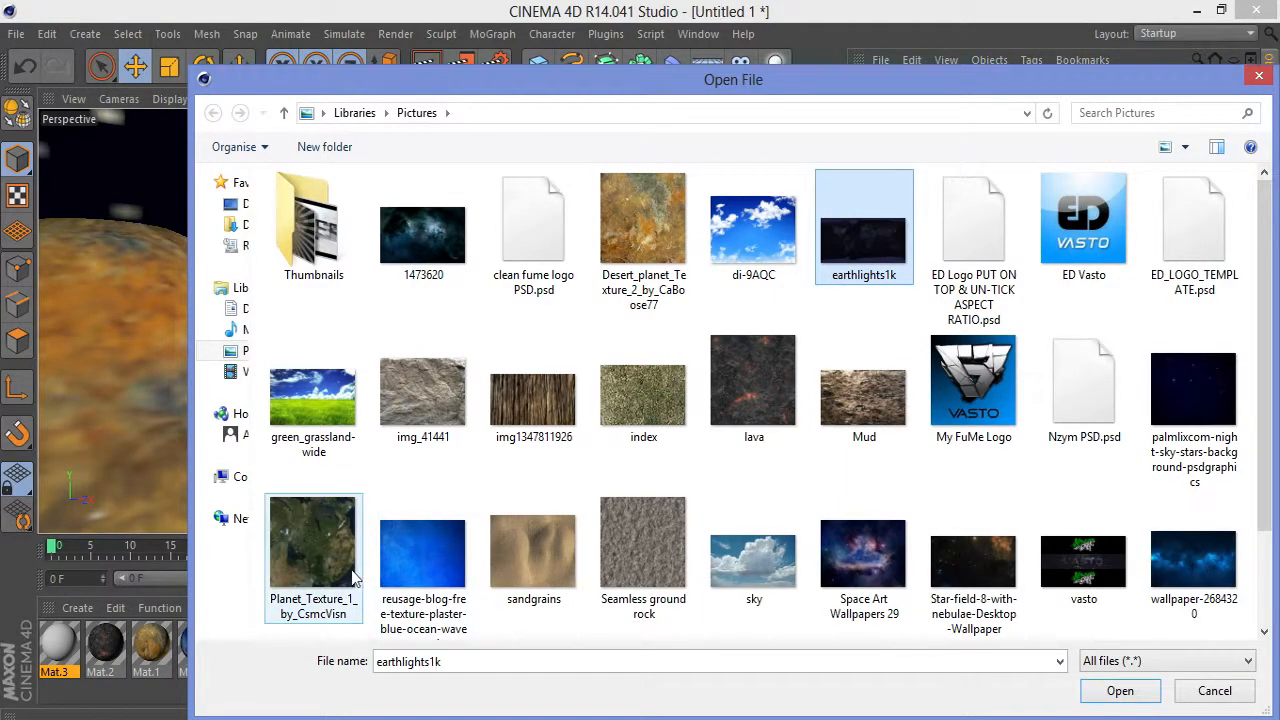
left_click(312, 540)
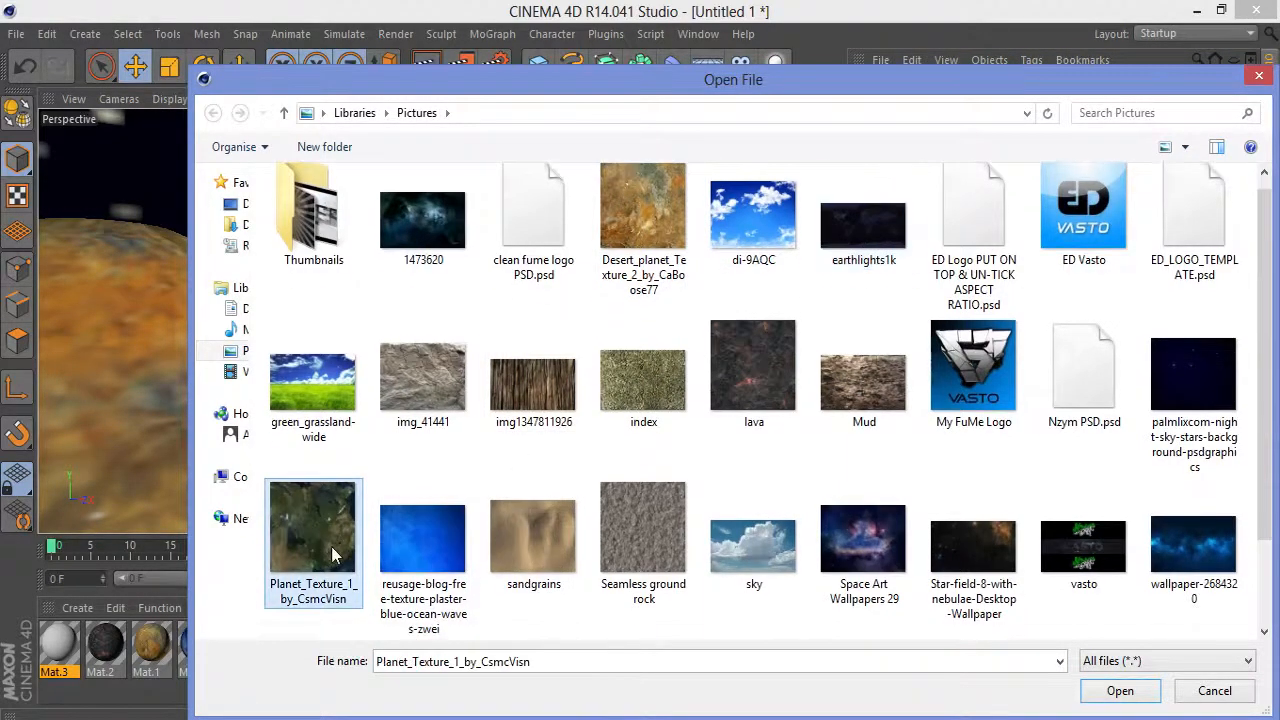
left_click(1120, 690)
left_click(779, 450)
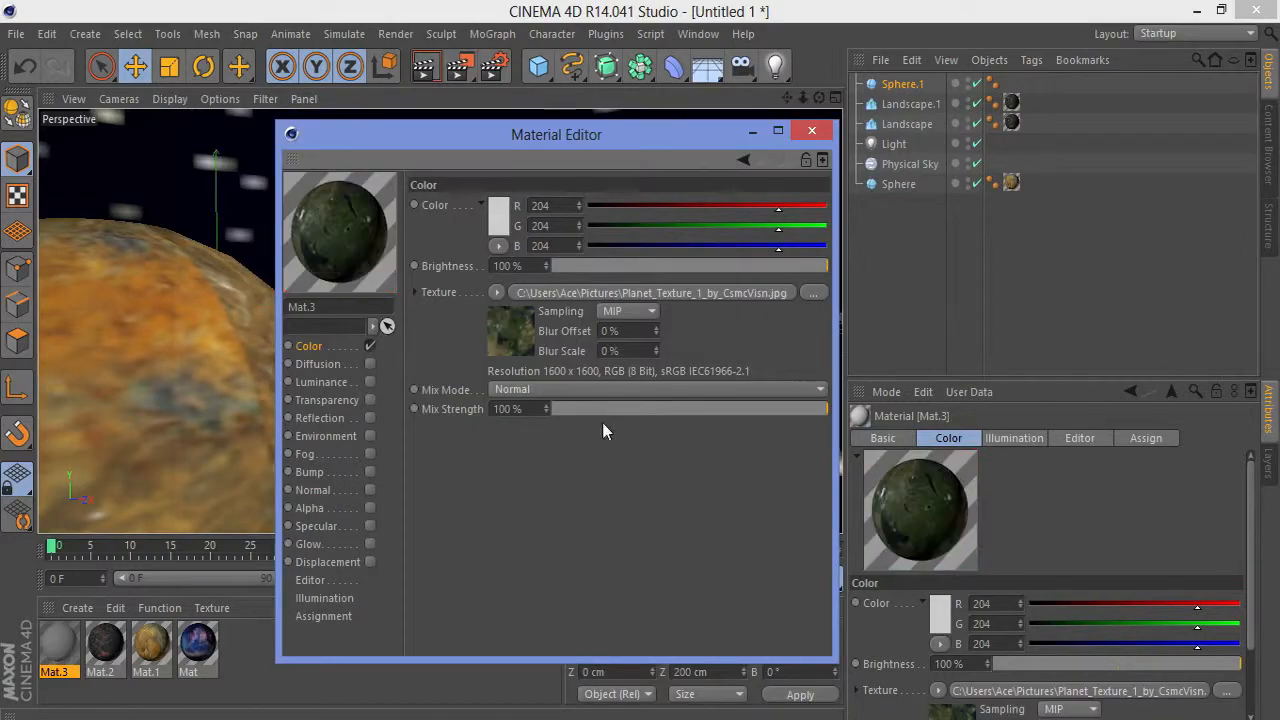
left_click(810, 133)
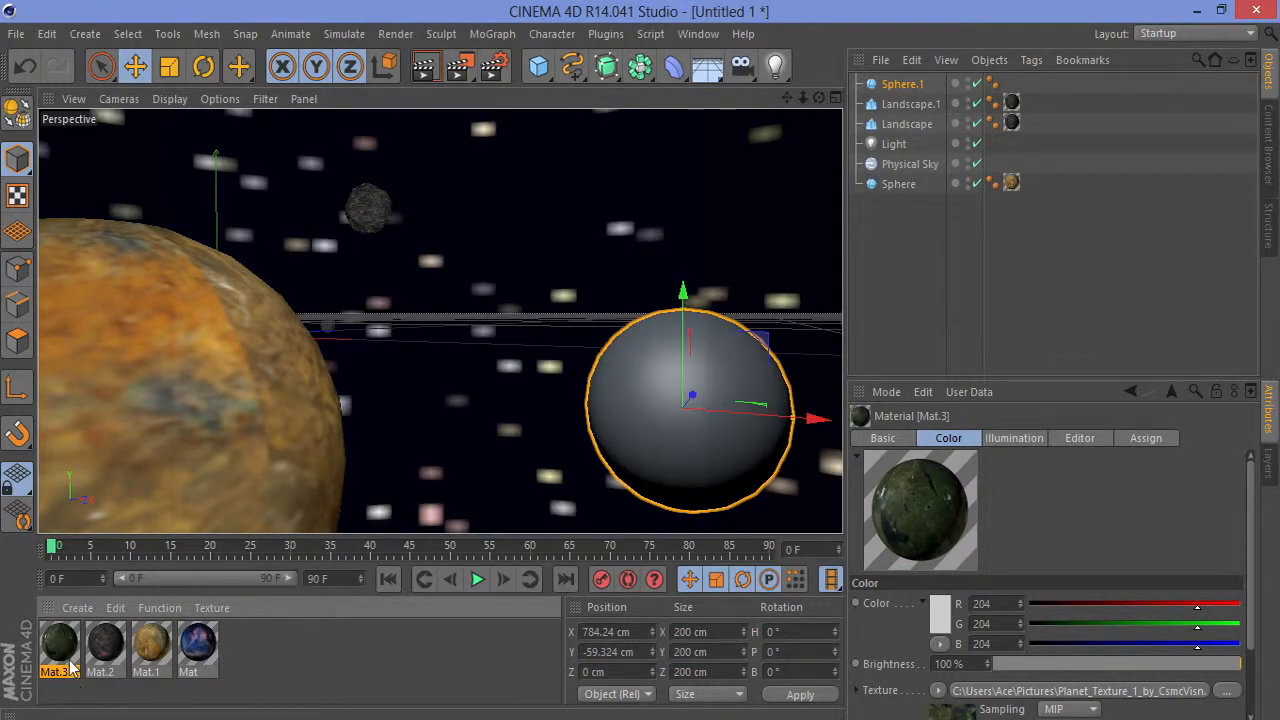
left_click_drag(917, 79, 918, 84)
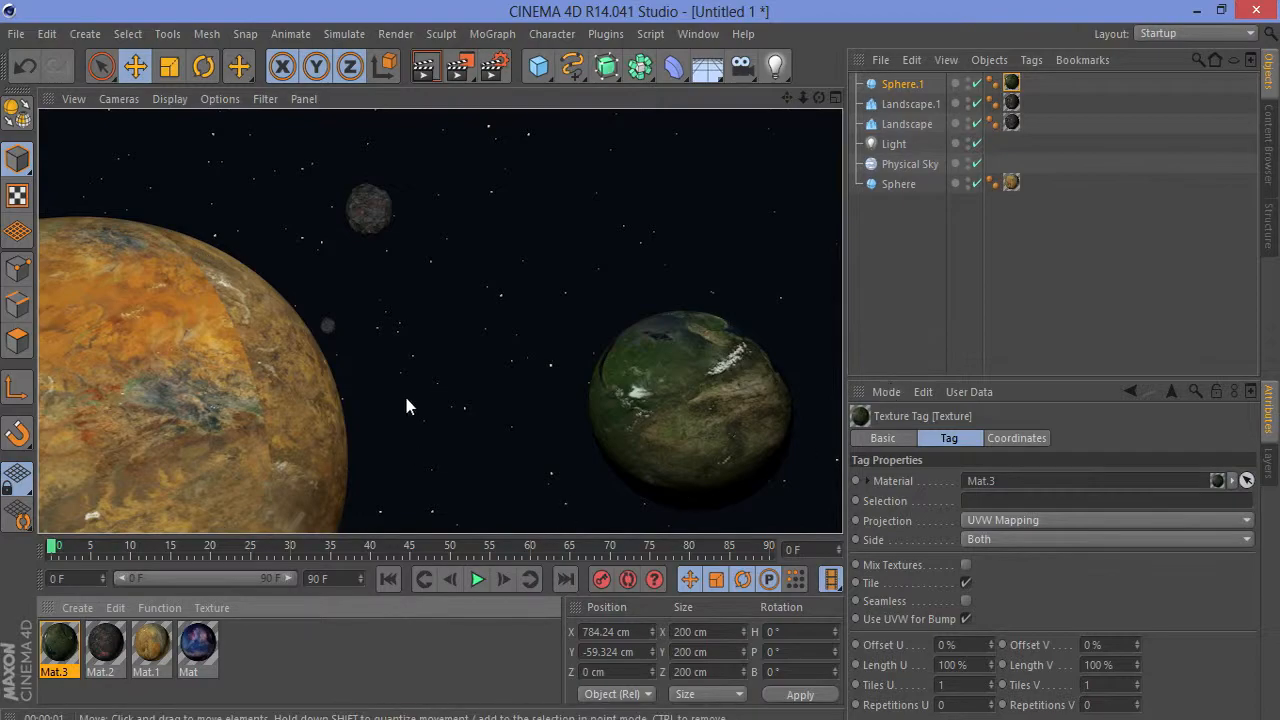
left_click(874, 340)
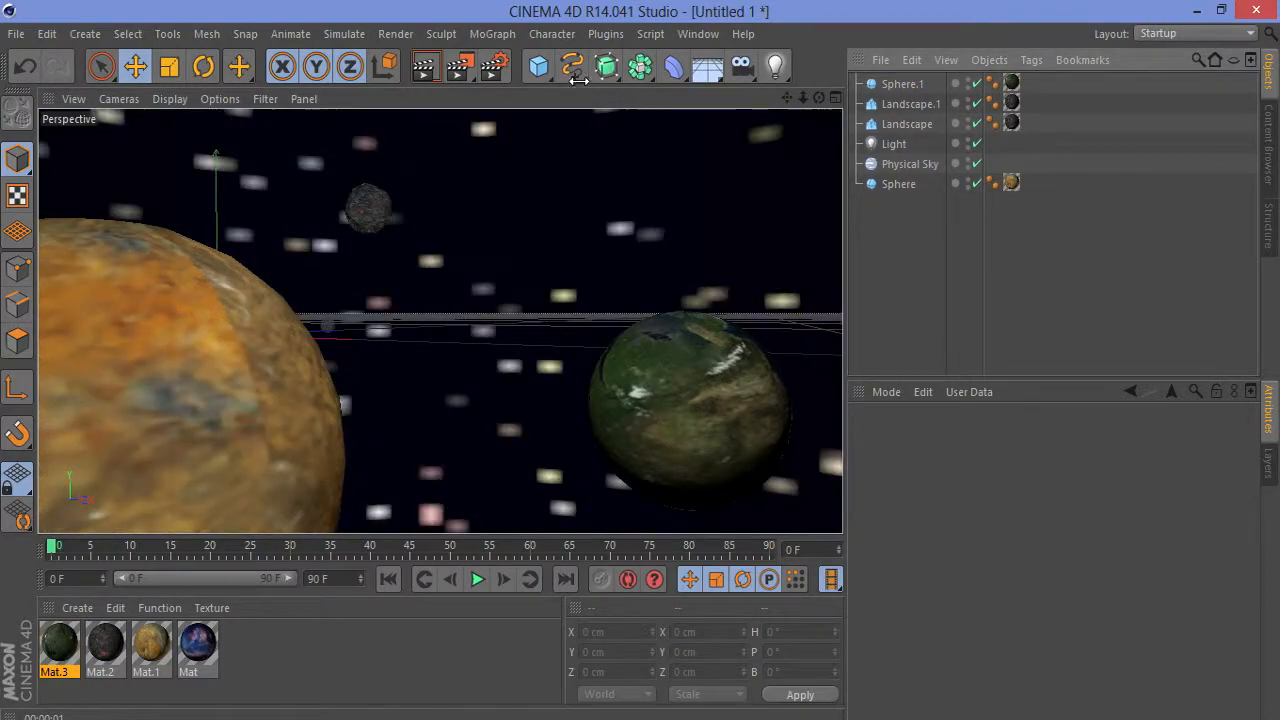
- Add a third sphere, move it along X to about 654 cm and scale it down to 25 cm
left_click(538, 66)
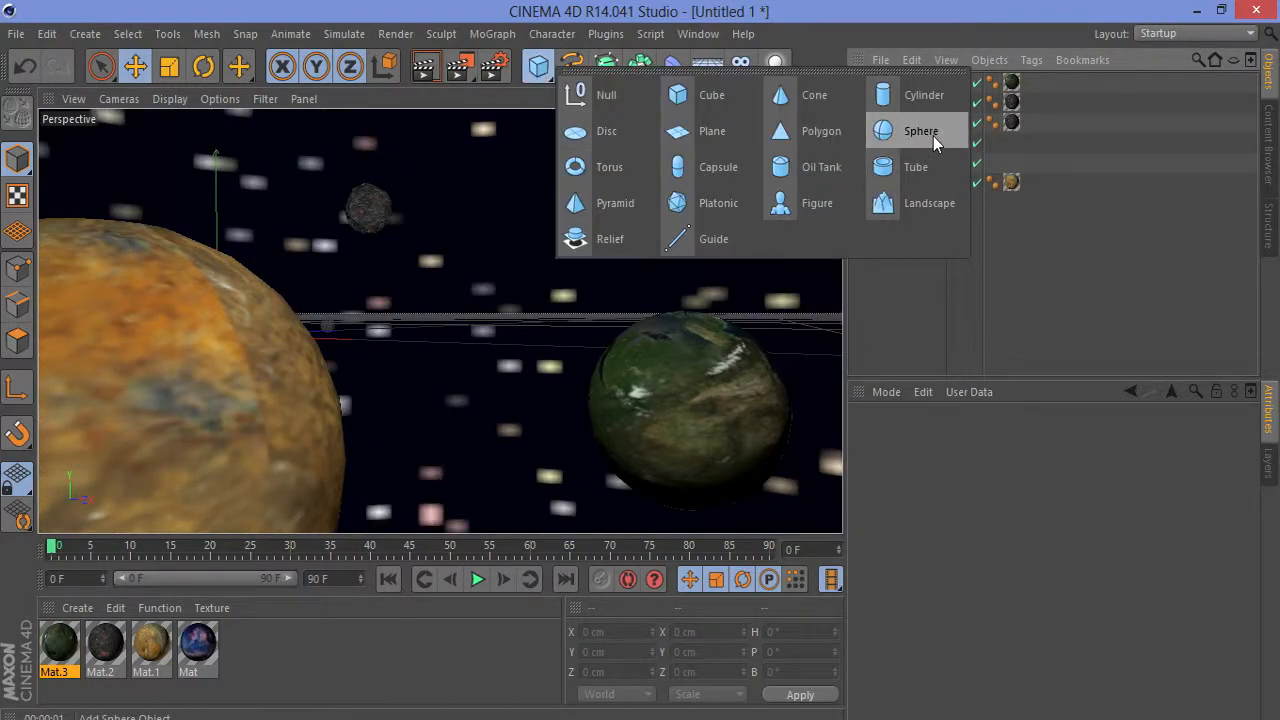
left_click(933, 136)
left_click_drag(290, 337, 698, 362)
key("t")
left_click_drag(626, 221, 178, 474)
left_click(135, 66)
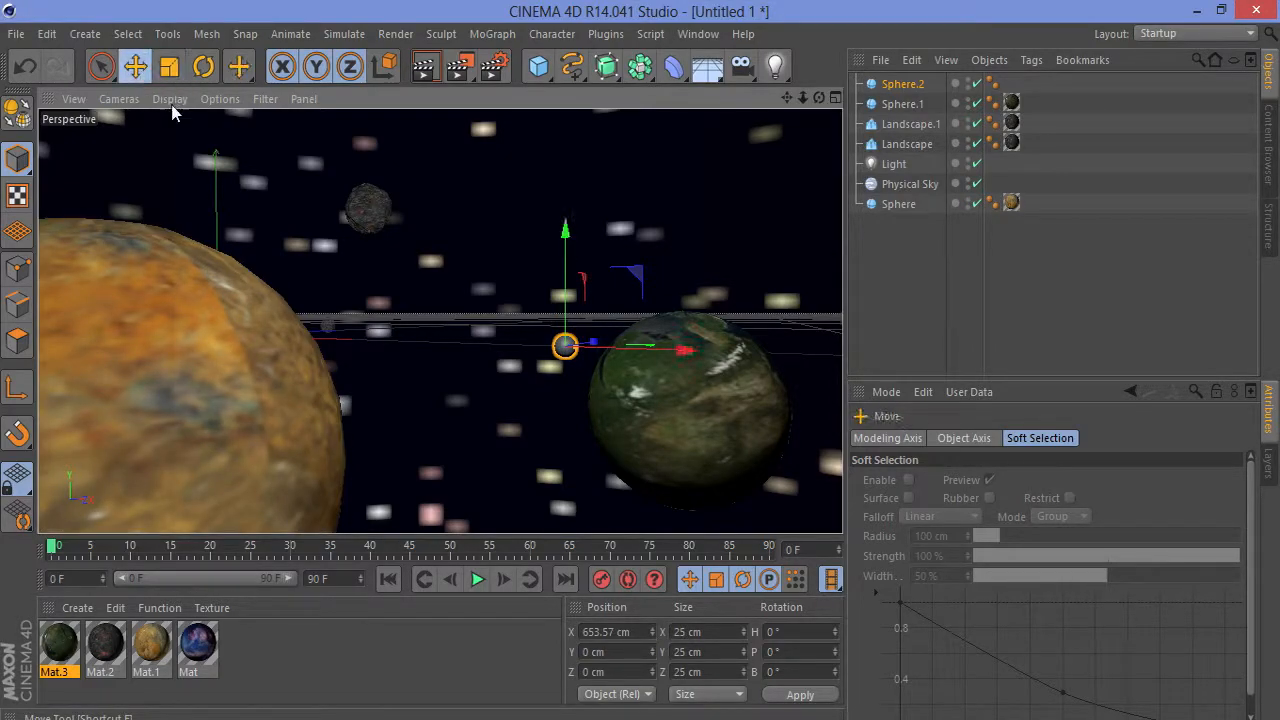
- Create a new material and enable its Luminance channel at 20% brightness, keeping Specular on
double_click(296, 648)
double_click(60, 648)
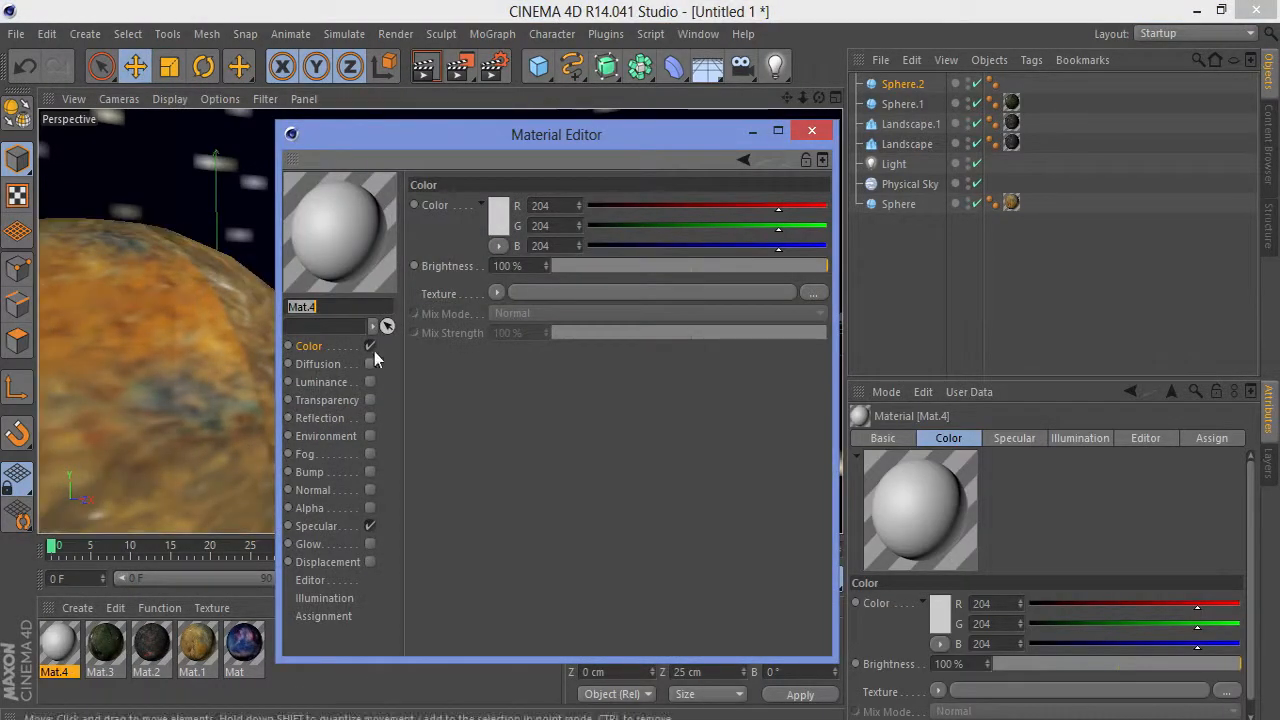
left_click(369, 526)
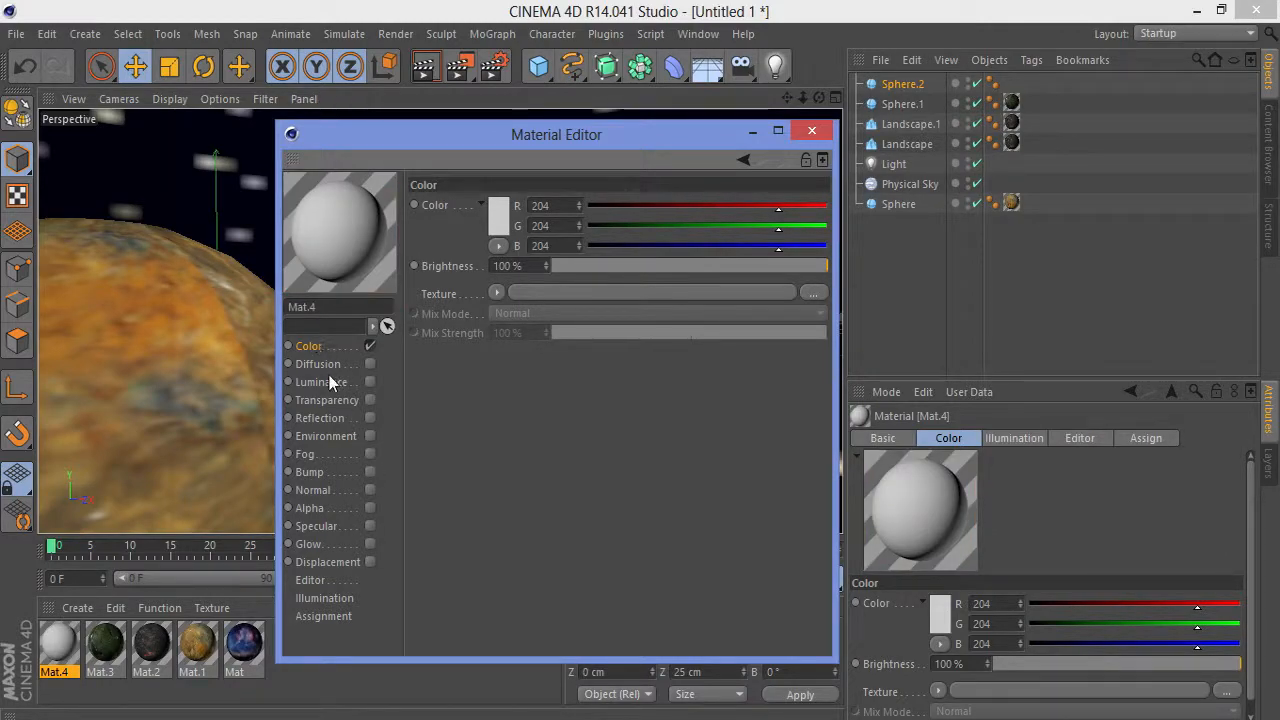
left_click(370, 527)
left_click(369, 382)
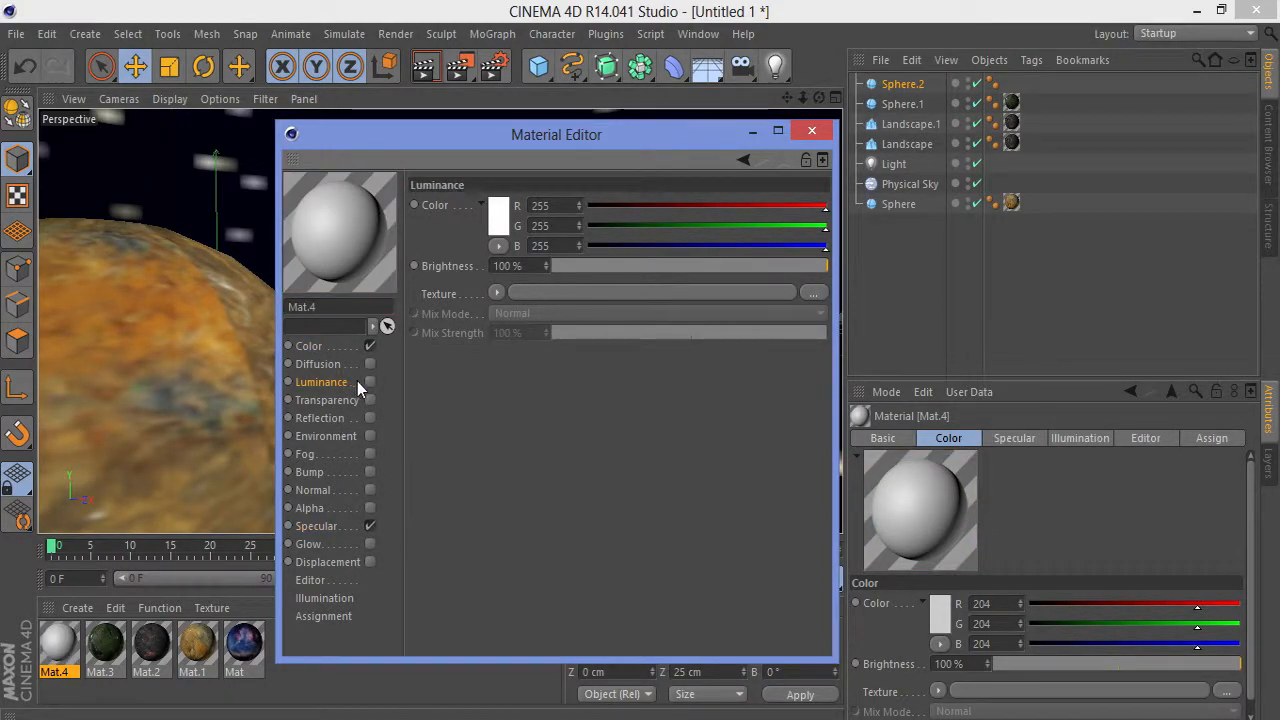
left_click(515, 266)
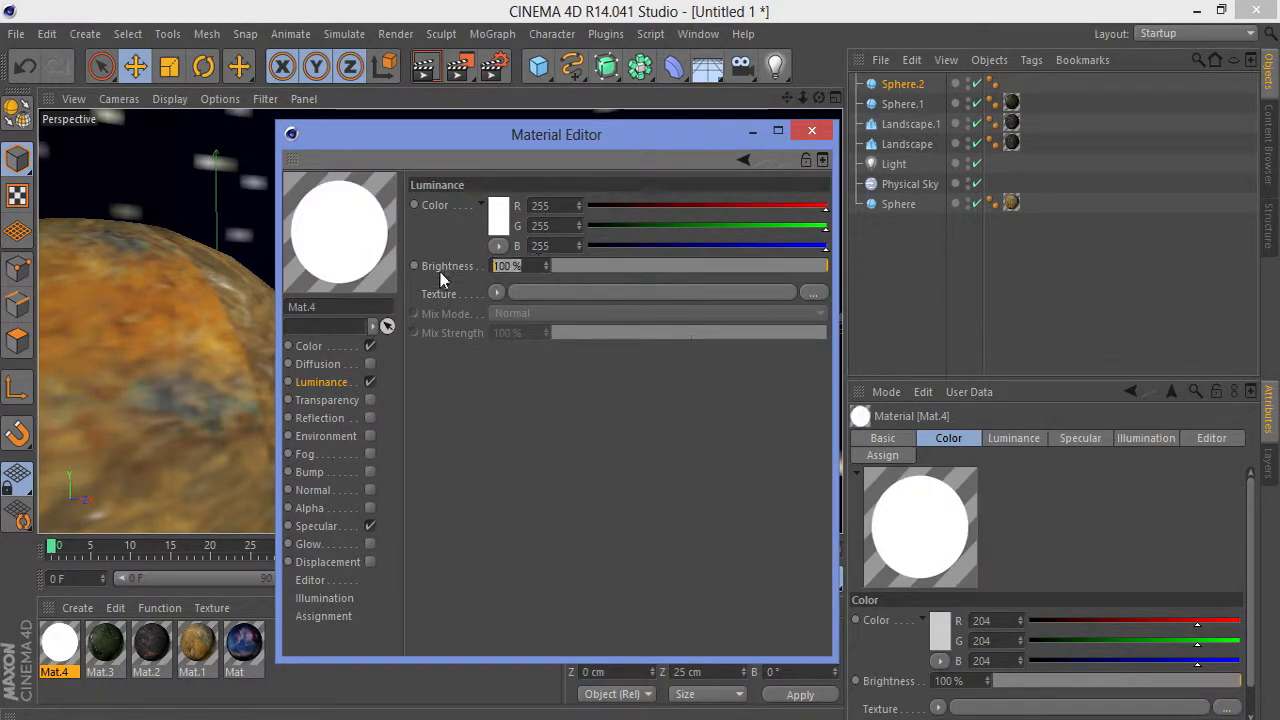
type("20")
key("Return")
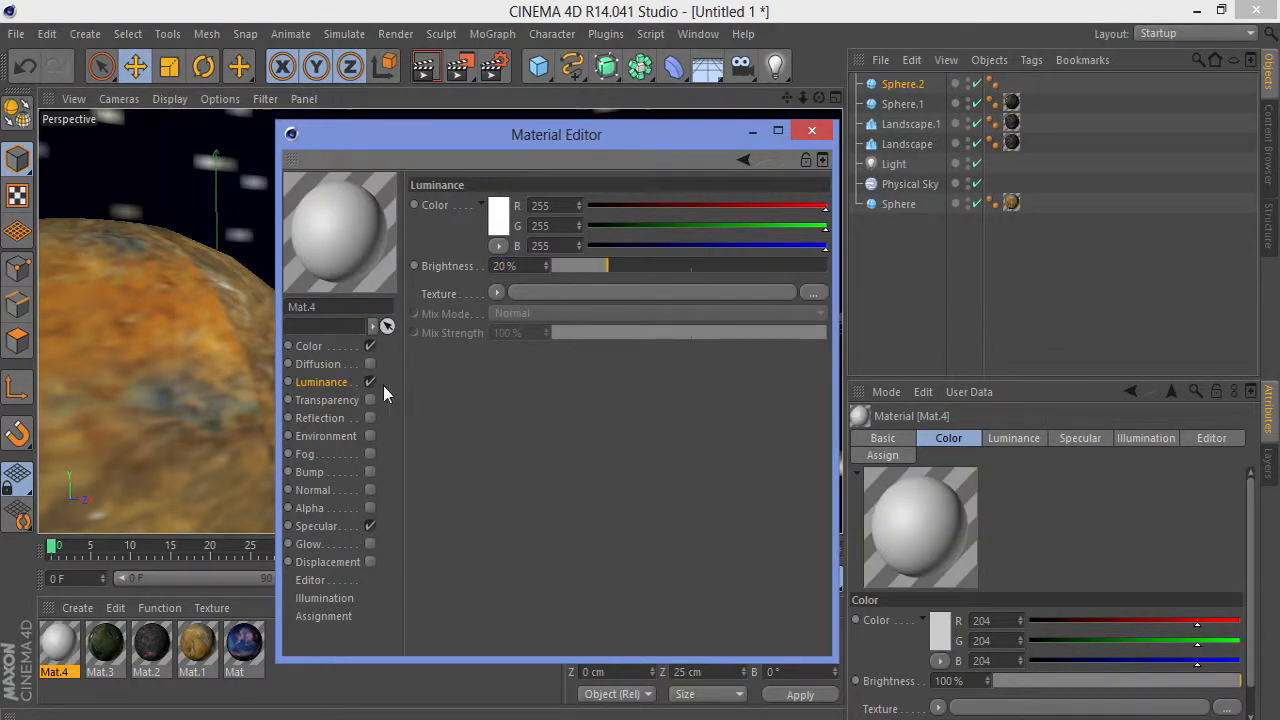
- Load Seamless ground rock.jpg as the color texture of Mat.4 without copying the image to the project location
left_click(323, 346)
left_click(496, 293)
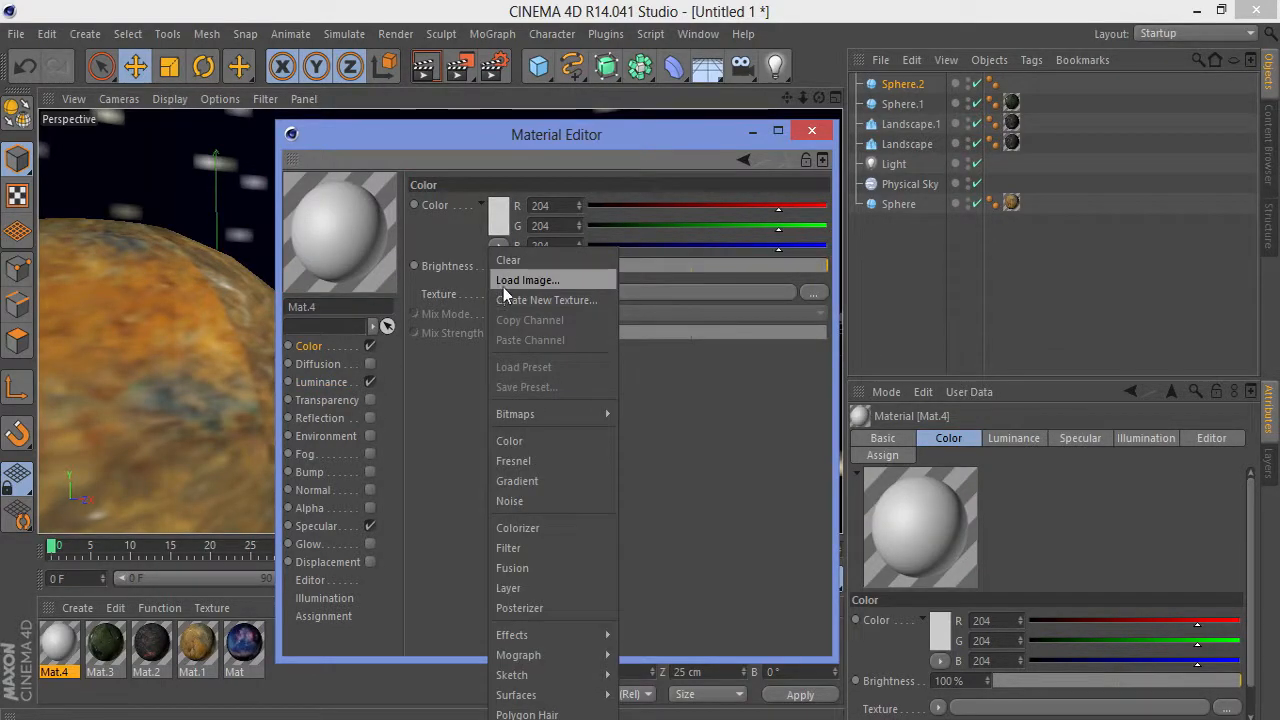
left_click(527, 280)
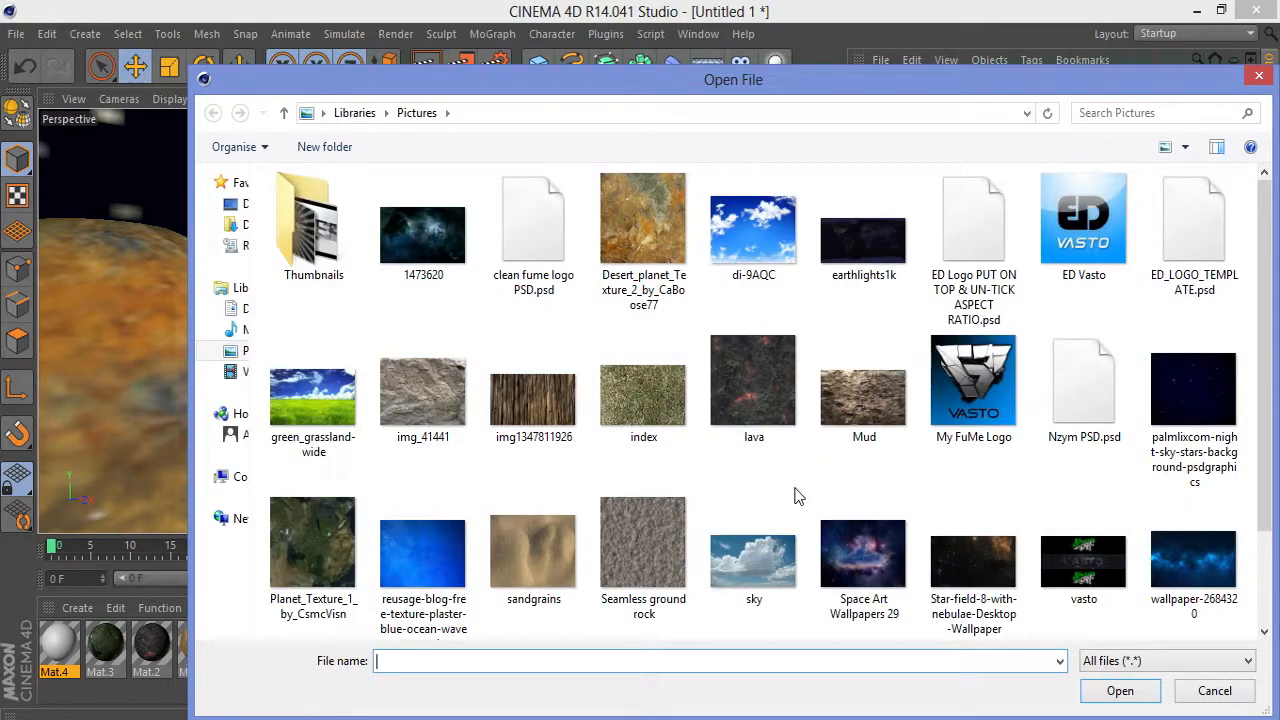
scroll(1252, 410, "down", 2)
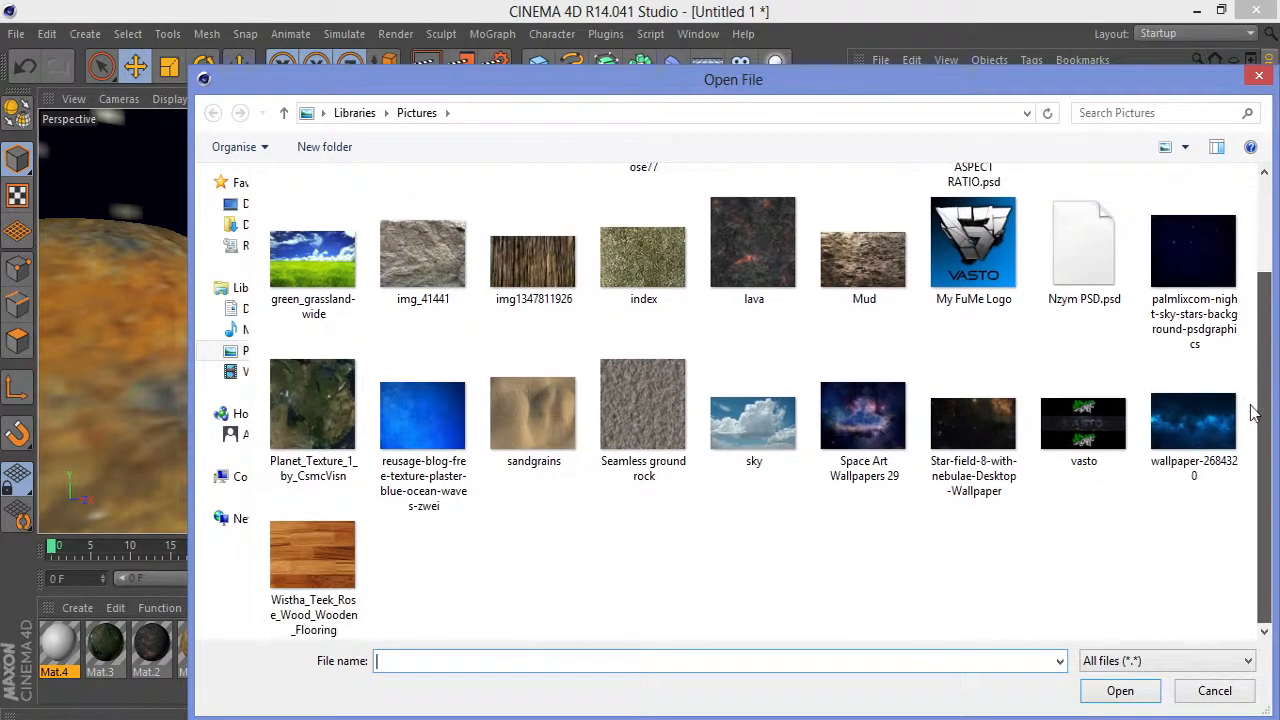
left_click(656, 416)
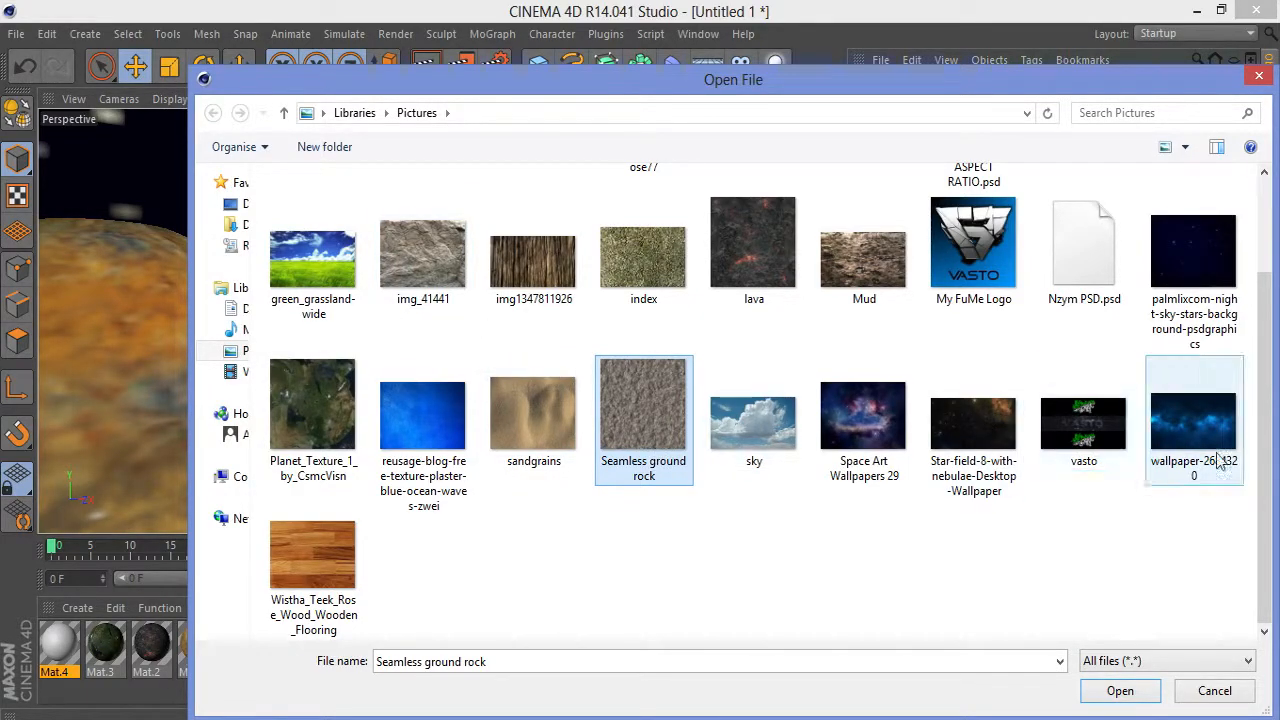
left_click(1118, 690)
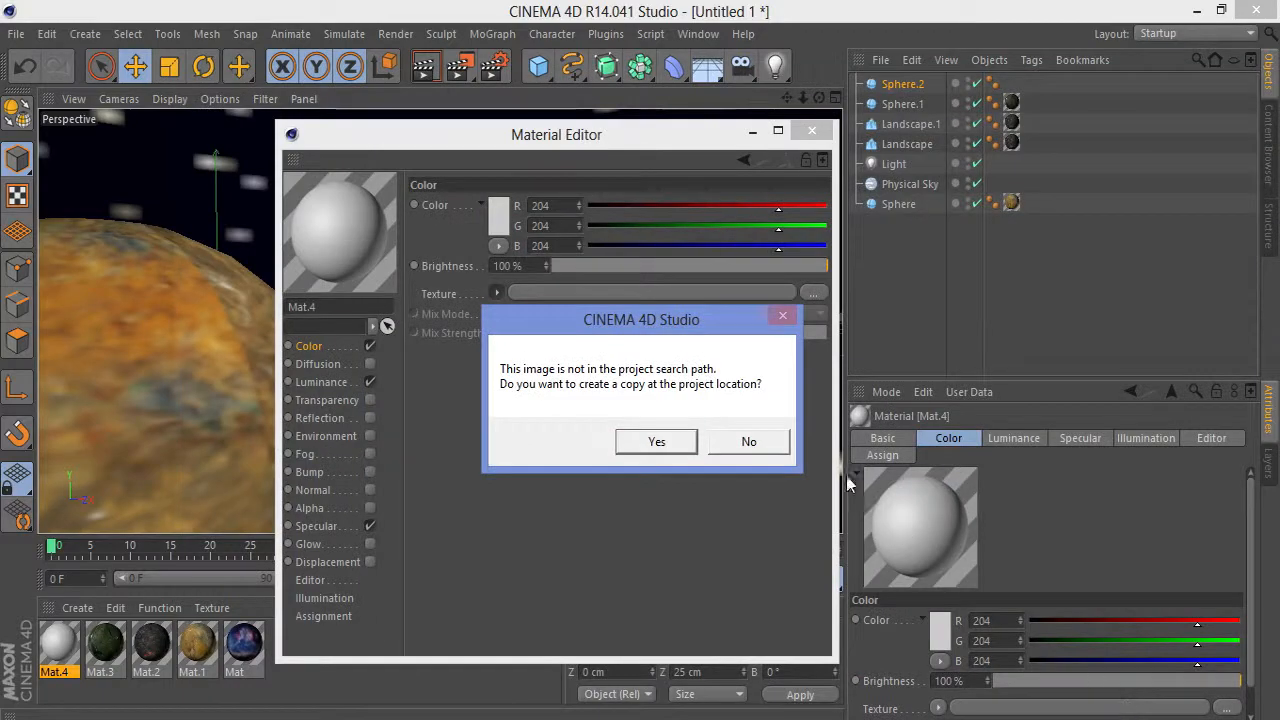
left_click(758, 440)
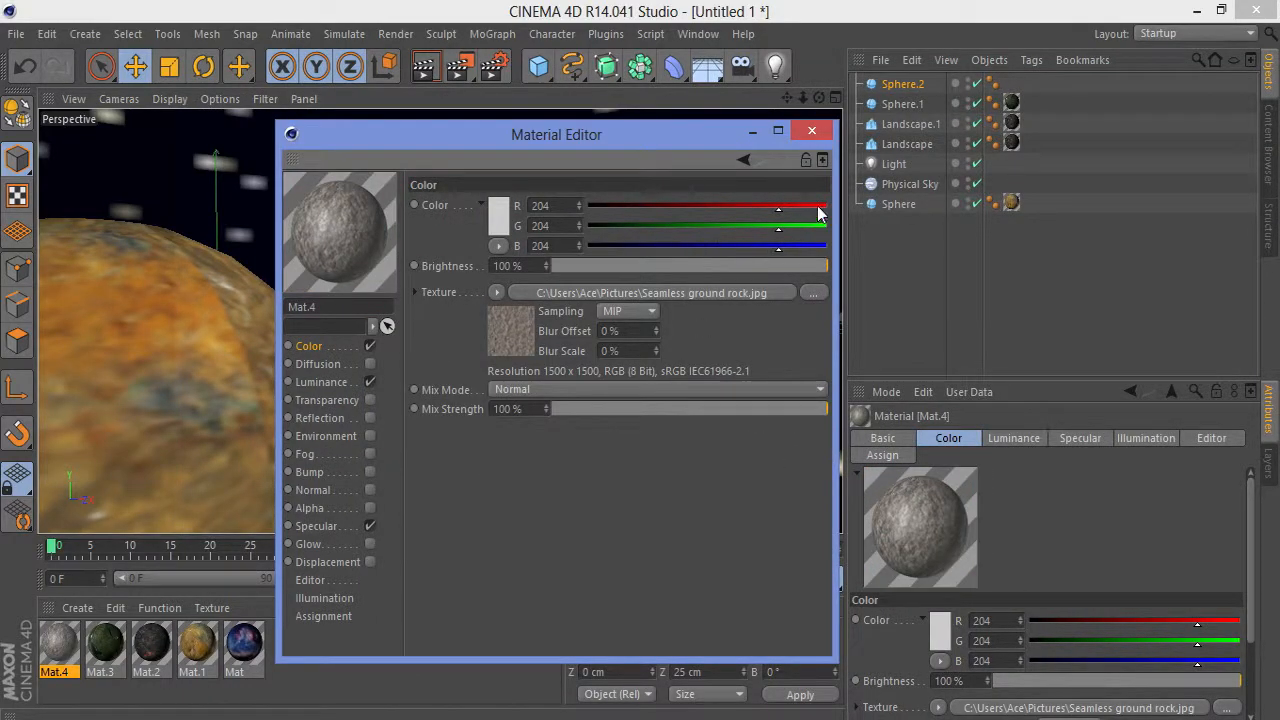
left_click(812, 131)
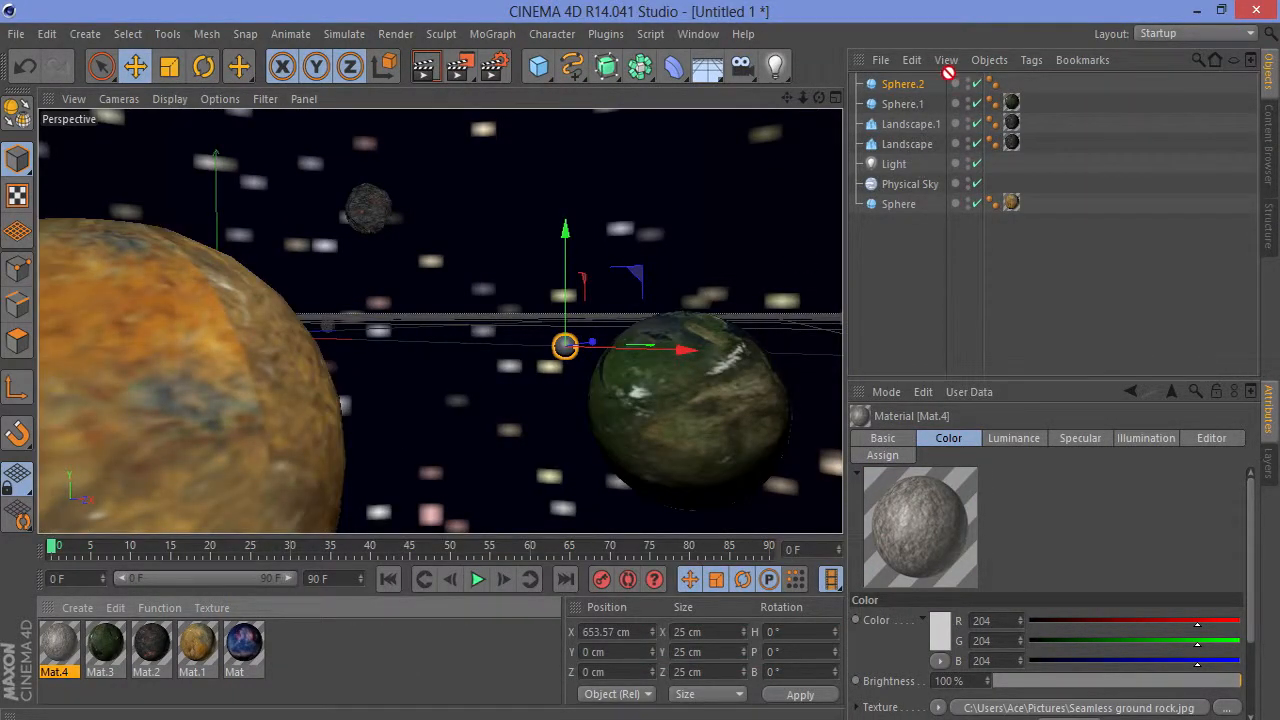
- Apply Mat.4 to the smallest sphere, Sphere.2, and render the view to check it
left_click_drag(948, 73, 924, 88)
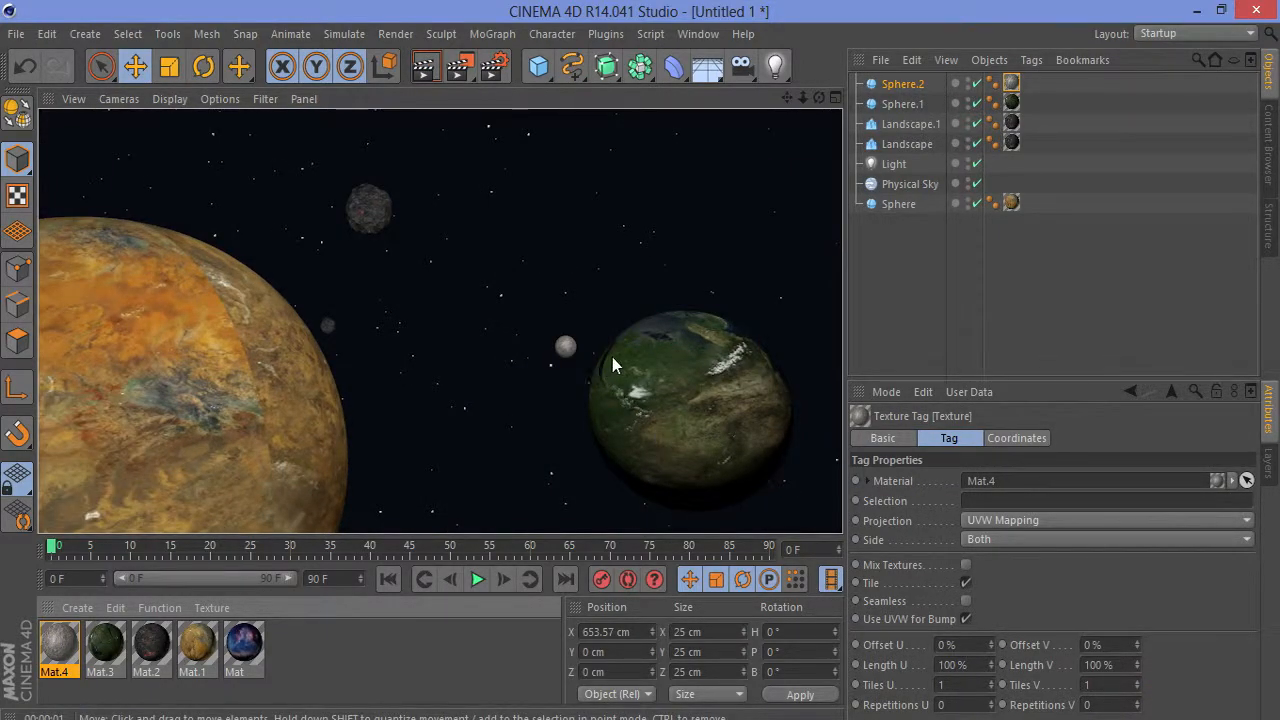
left_click(908, 86)
left_click(807, 129)
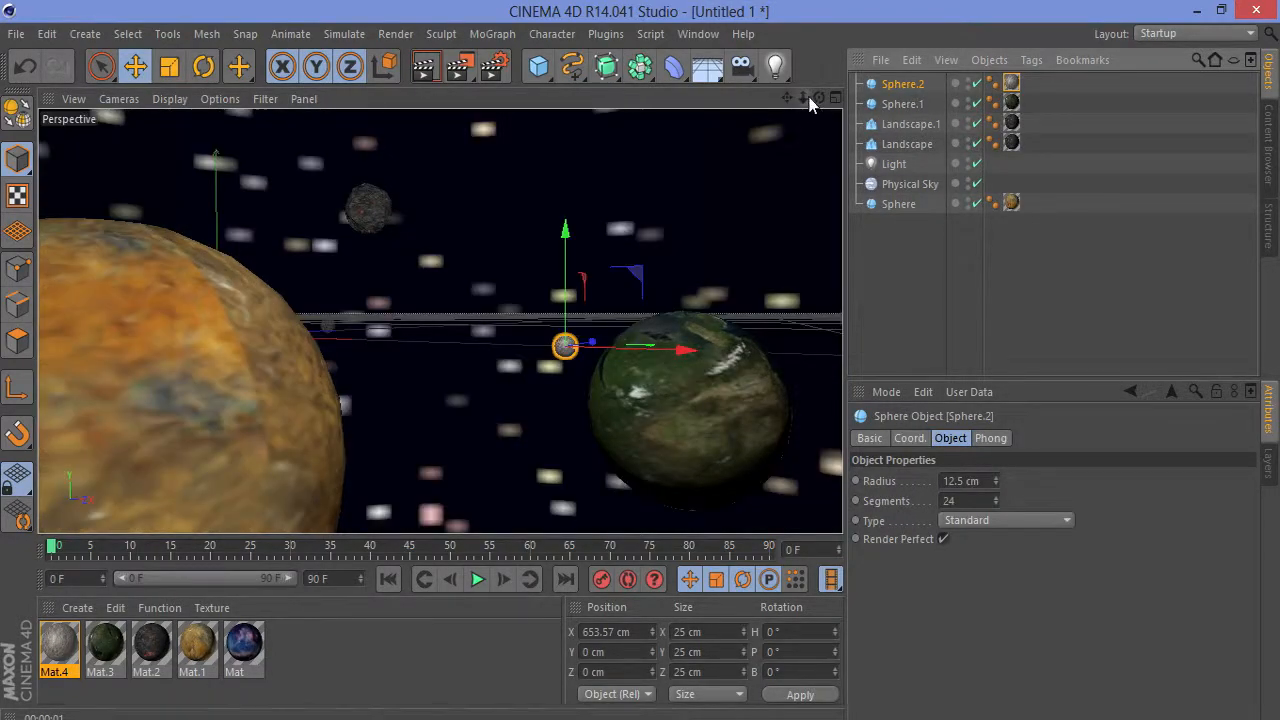
- Add a MoText object, move it along X to about 583 cm and render the view
left_click(492, 33)
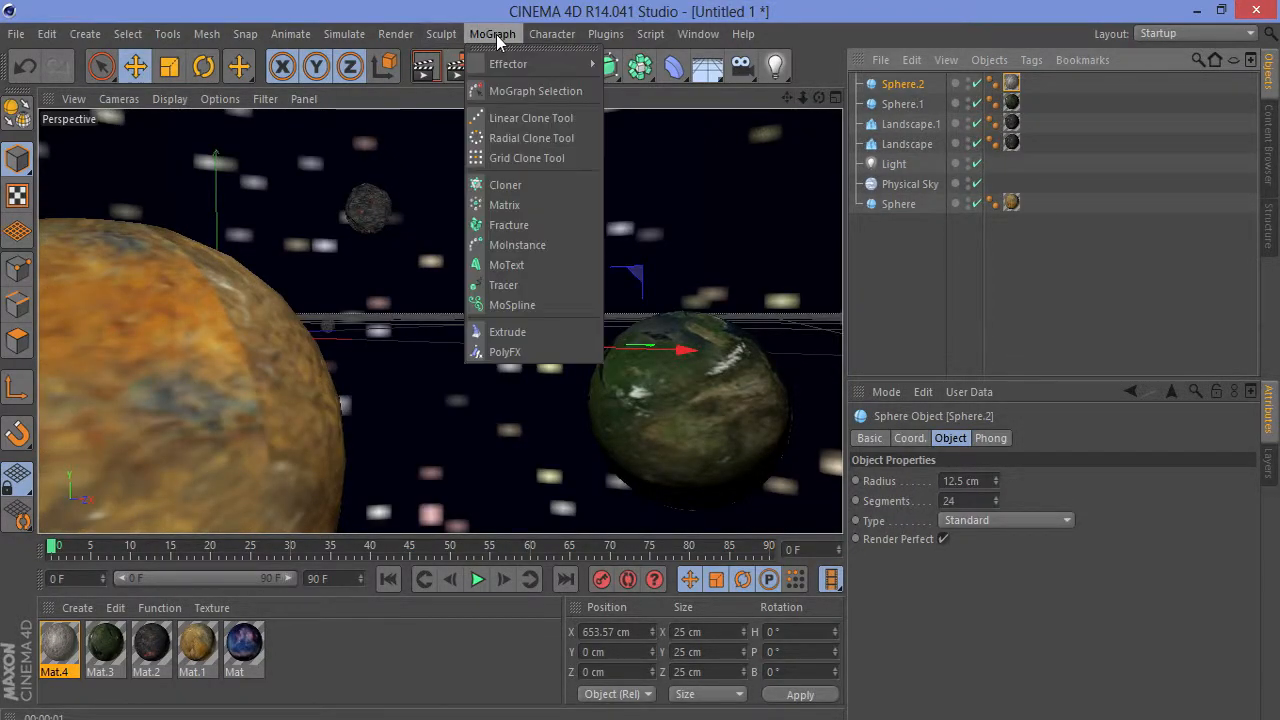
left_click(538, 264)
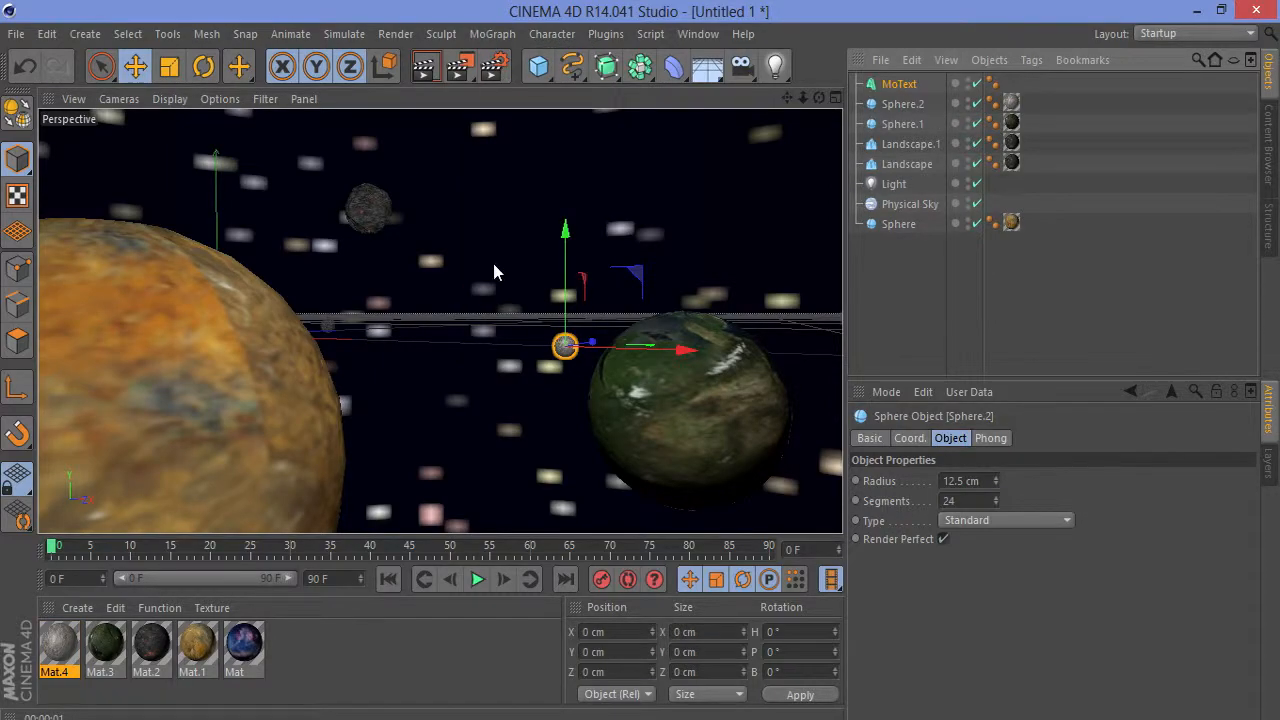
left_click_drag(295, 337, 600, 366)
left_click(423, 66)
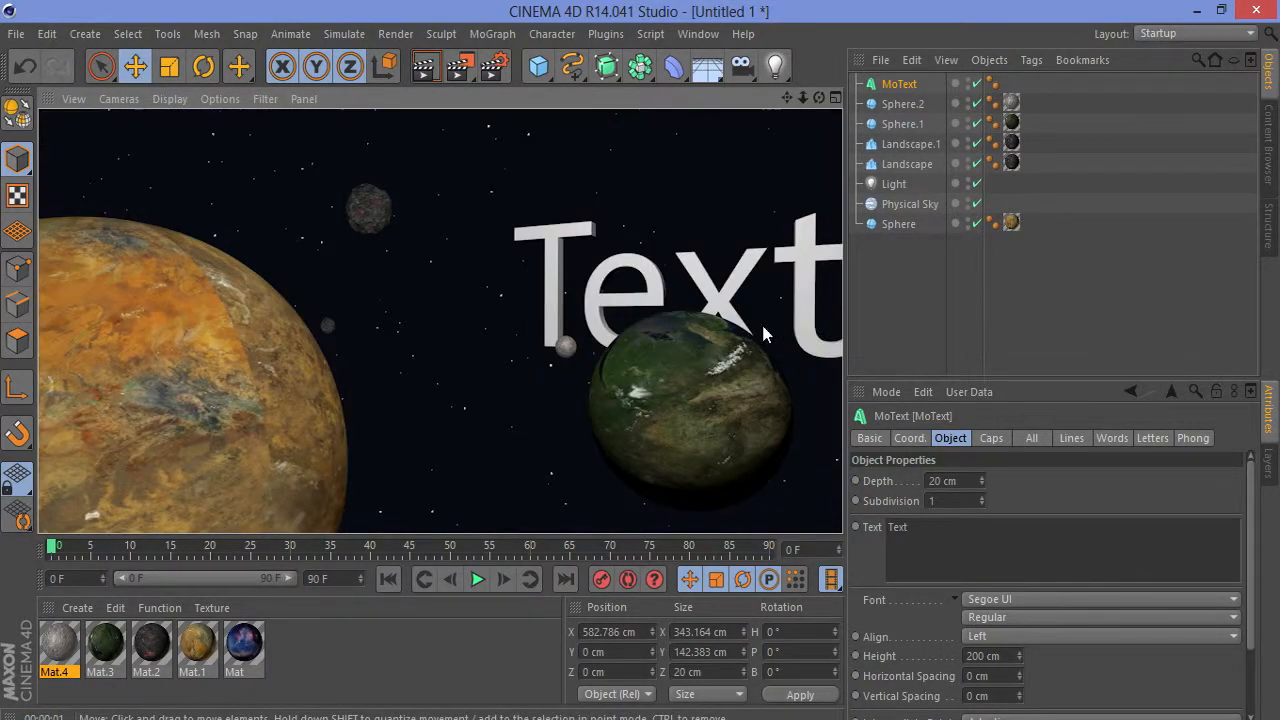
- Add a camera, look through it, orbit it to about X 577, Y 2, Z -731 cm and record a keyframe at frame 0
left_click_drag(736, 75, 811, 100)
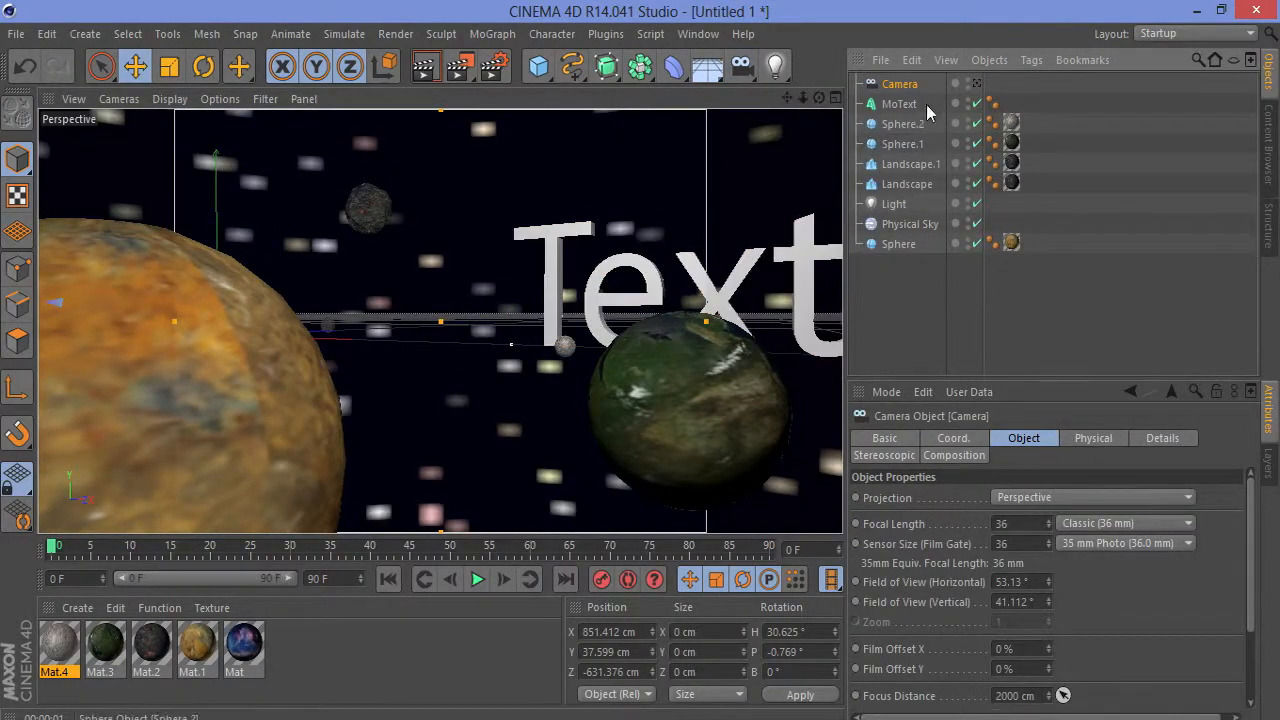
left_click(978, 86)
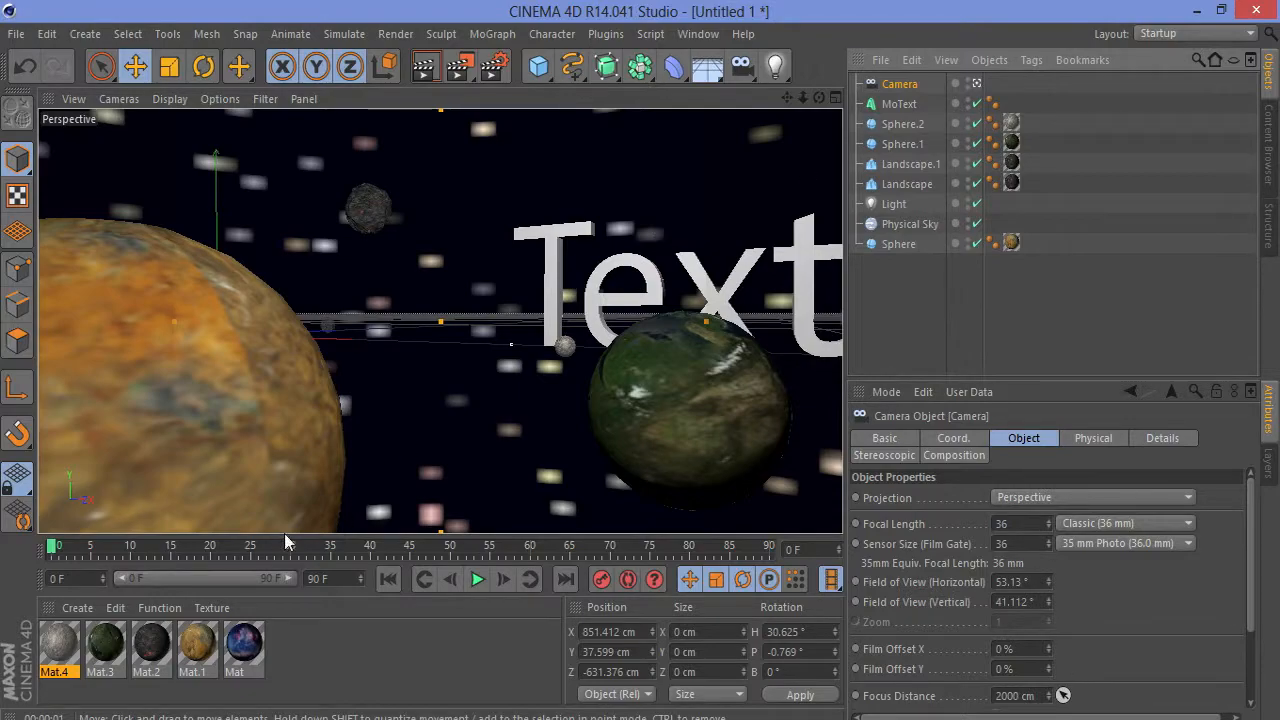
left_click_drag(820, 99, 1019, 70)
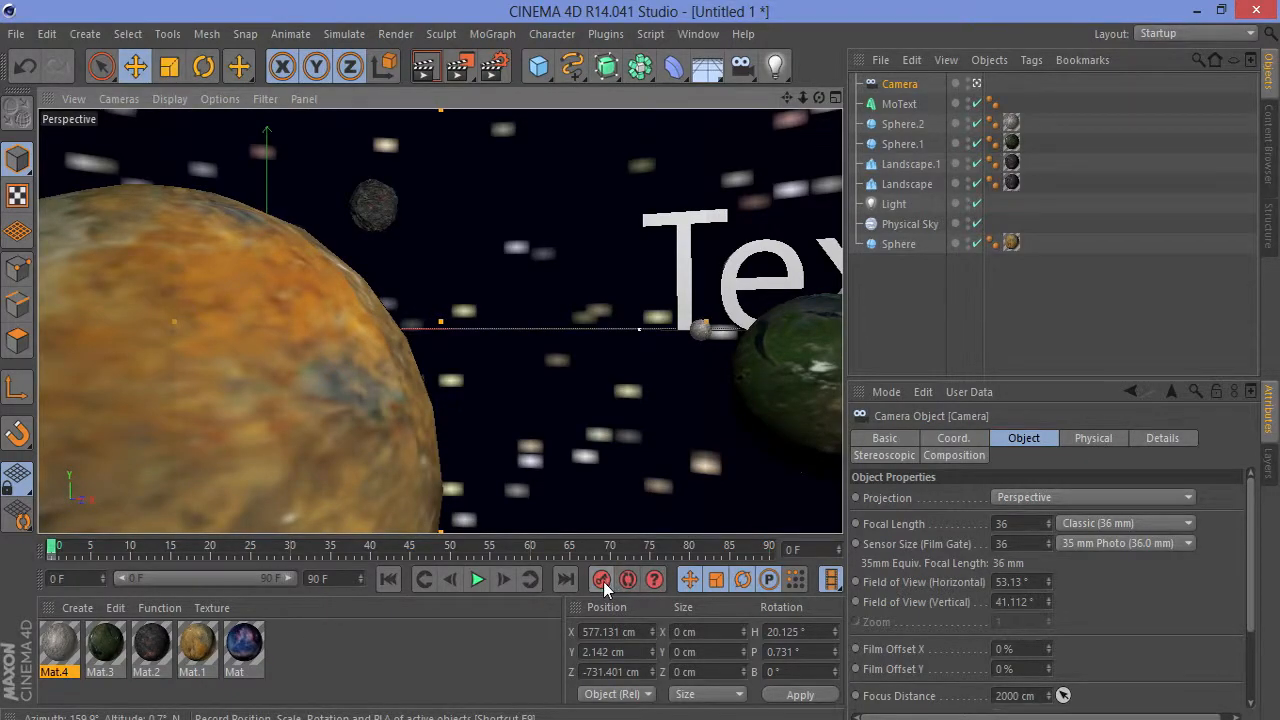
- At frame 90, orbit the camera to about X 880, Y 5, Z -475 cm and record a second keyframe
left_click(770, 550)
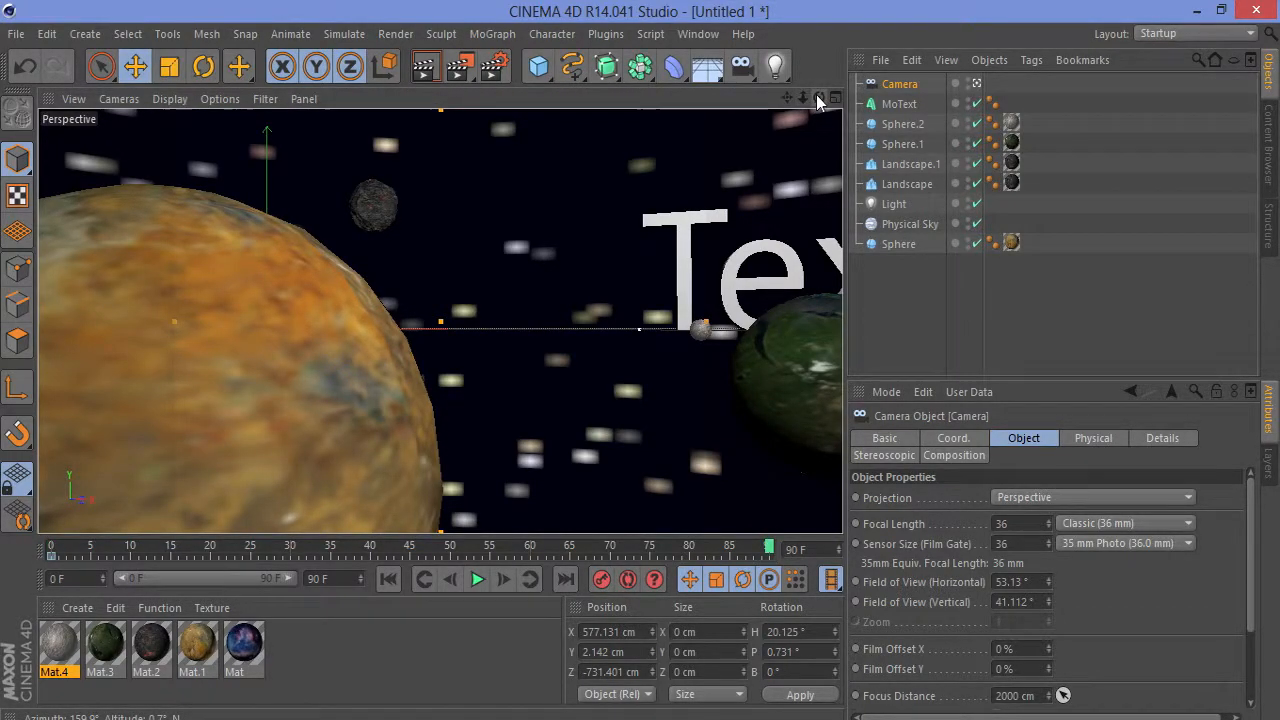
left_click_drag(816, 95, 562, 98)
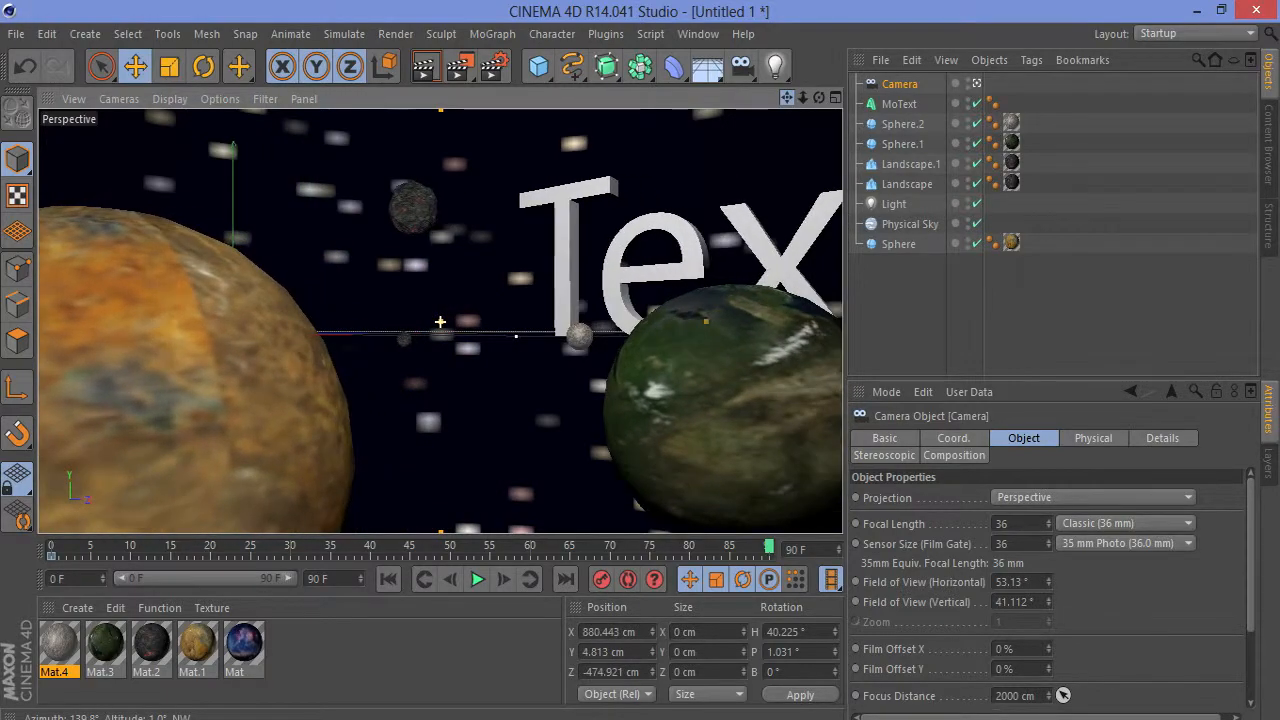
left_click(601, 582)
- Preview the camera move by scrubbing from frame 0 to 90 and render the view at the last frame
left_click(54, 549)
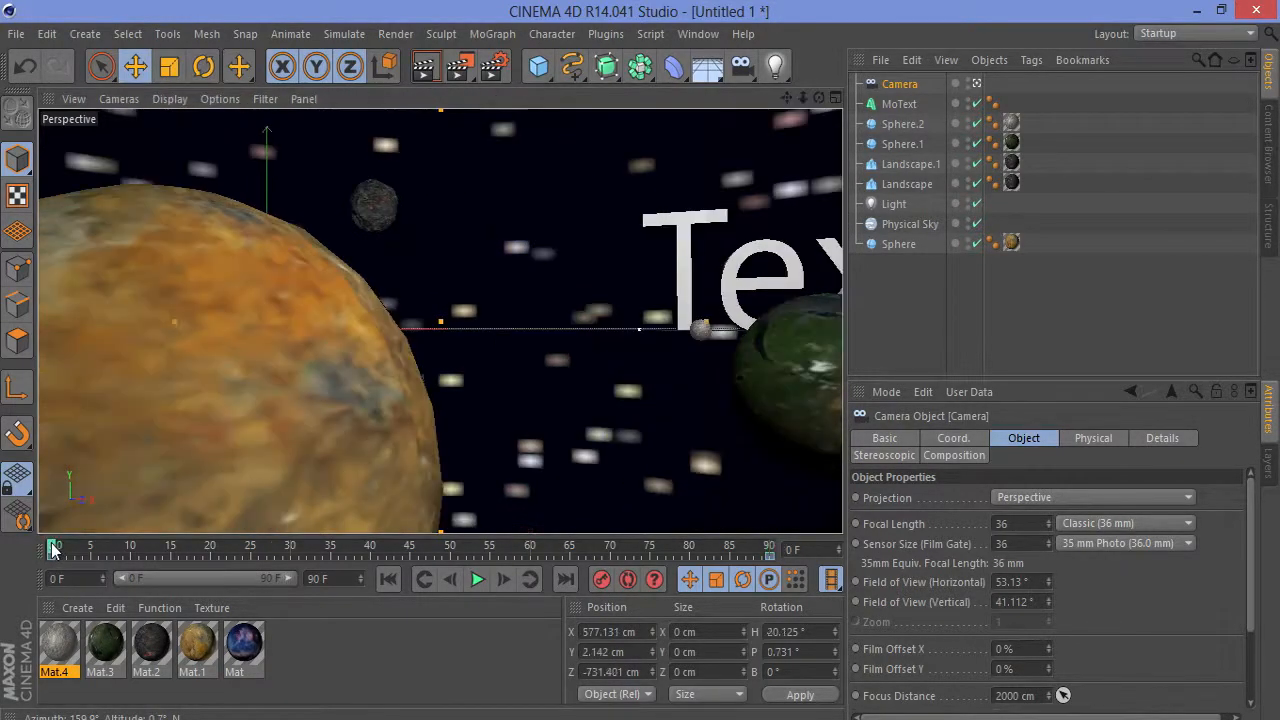
left_click_drag(54, 549, 769, 549)
left_click(423, 68)
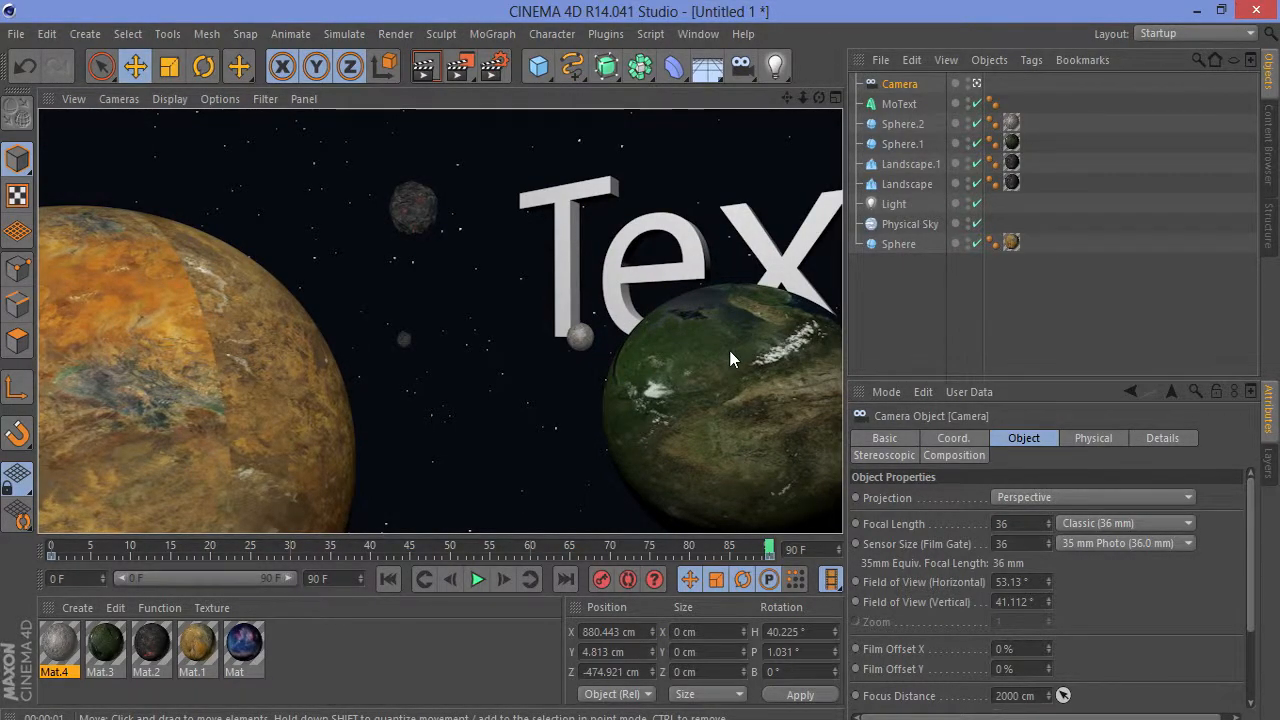
- Set the render output to 1280 x 720 pixels with the frame range All Frames
left_click(502, 71)
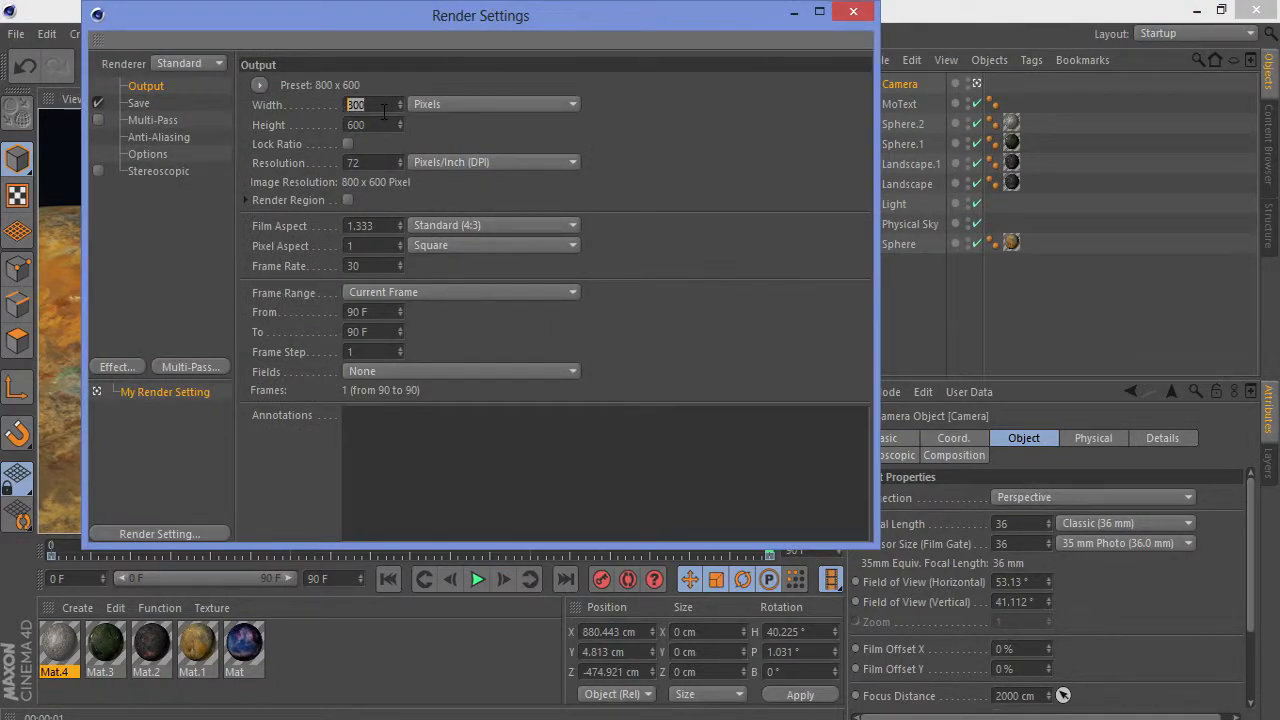
key("Return")
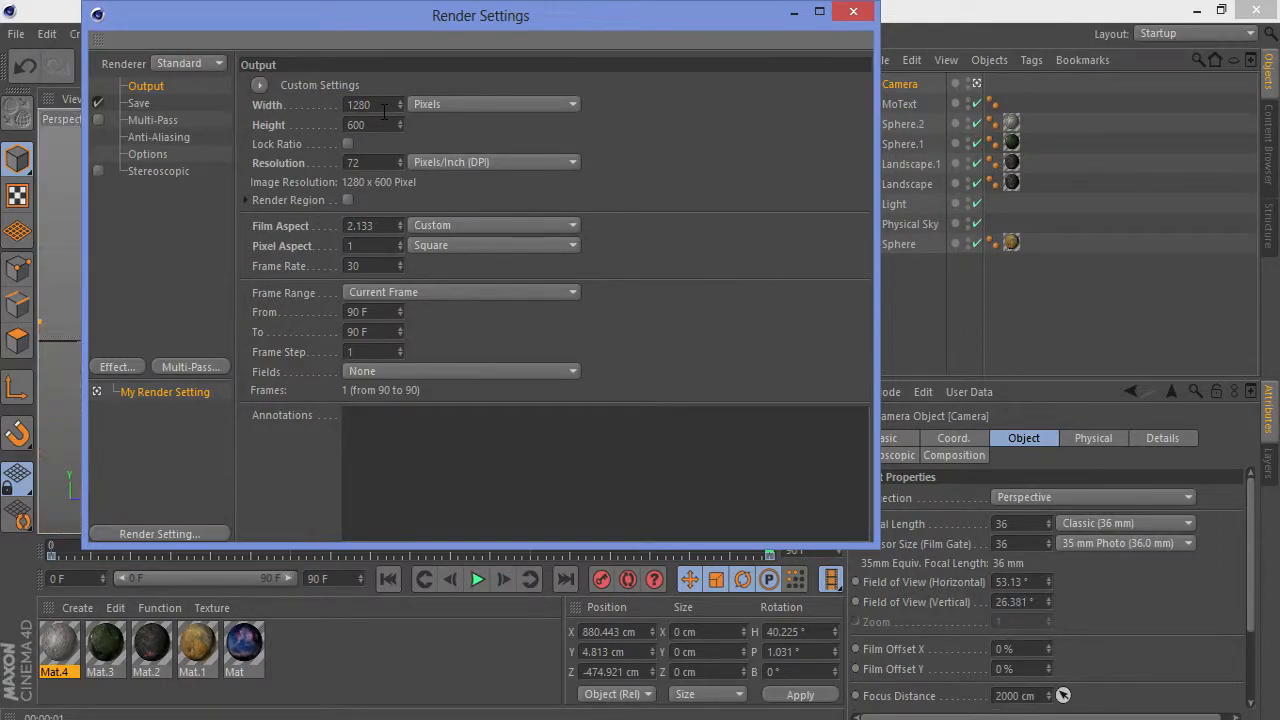
left_click(380, 124)
key("BackSpace")
key("BackSpace")
key("BackSpace")
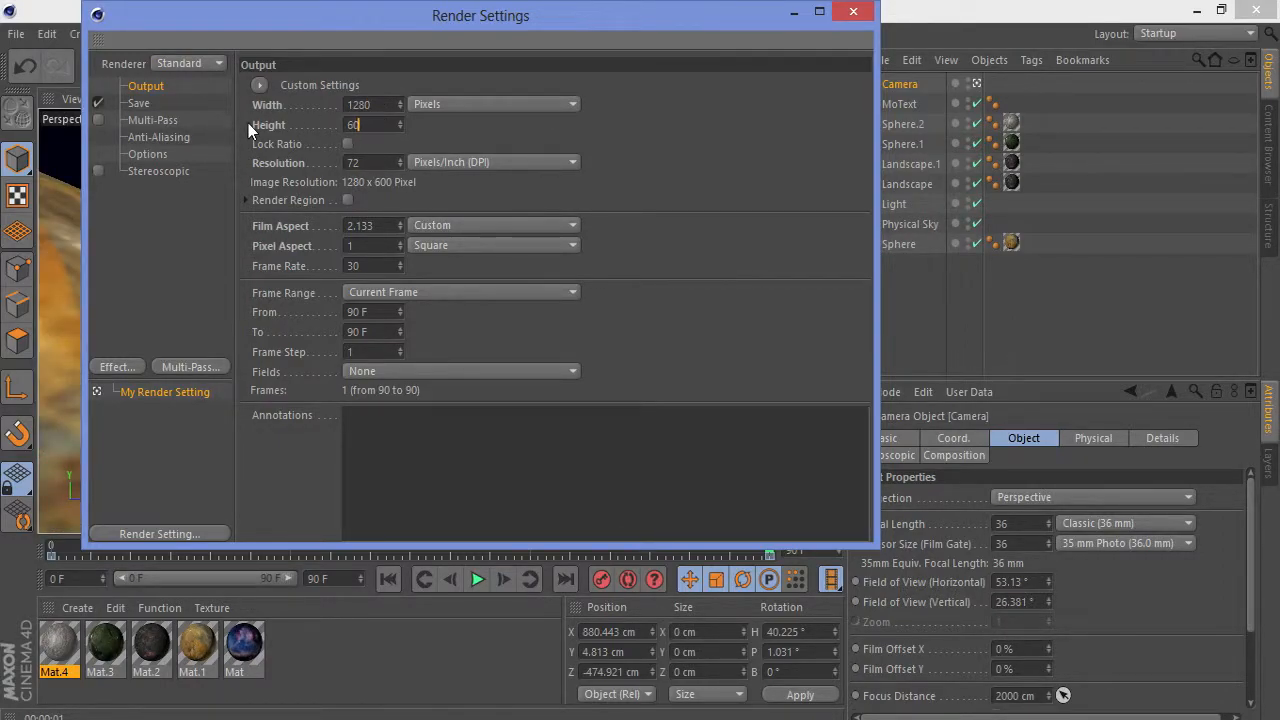
type("720")
key("Return")
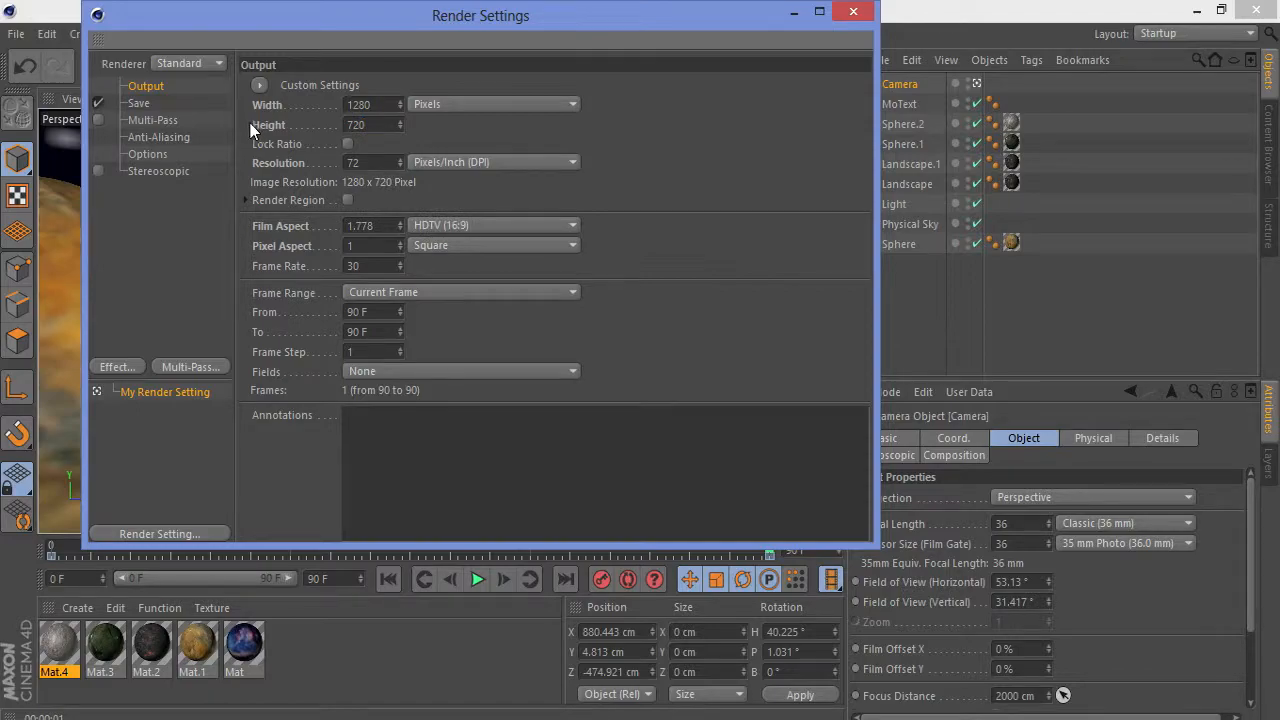
left_click(411, 287)
left_click(414, 349)
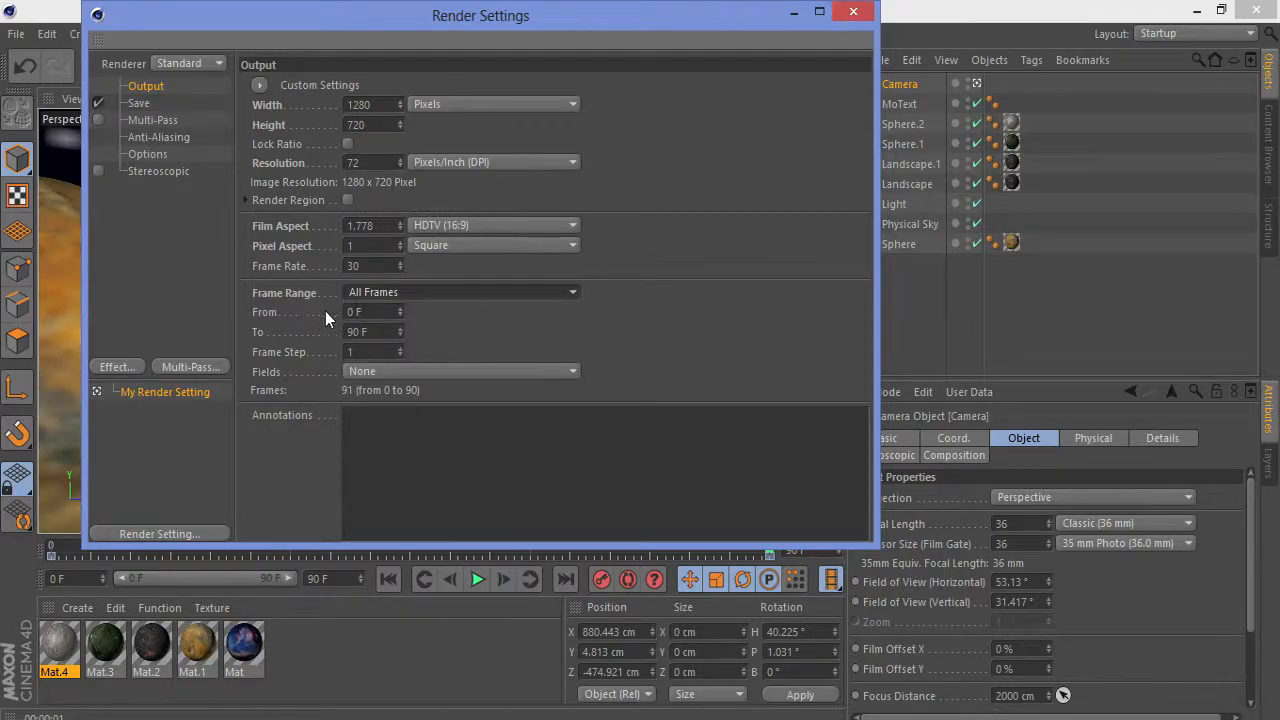
- Set the save format of the rendered output to AVI Movie
left_click(146, 103)
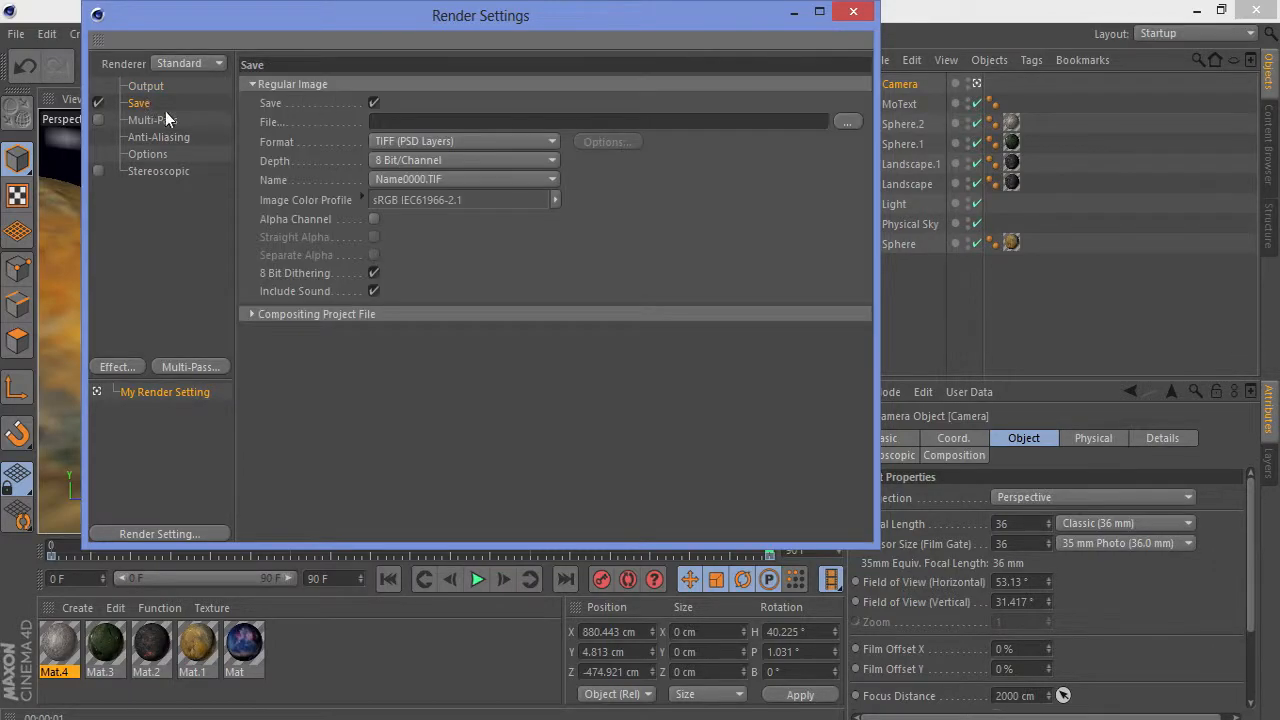
left_click(435, 145)
left_click(442, 477)
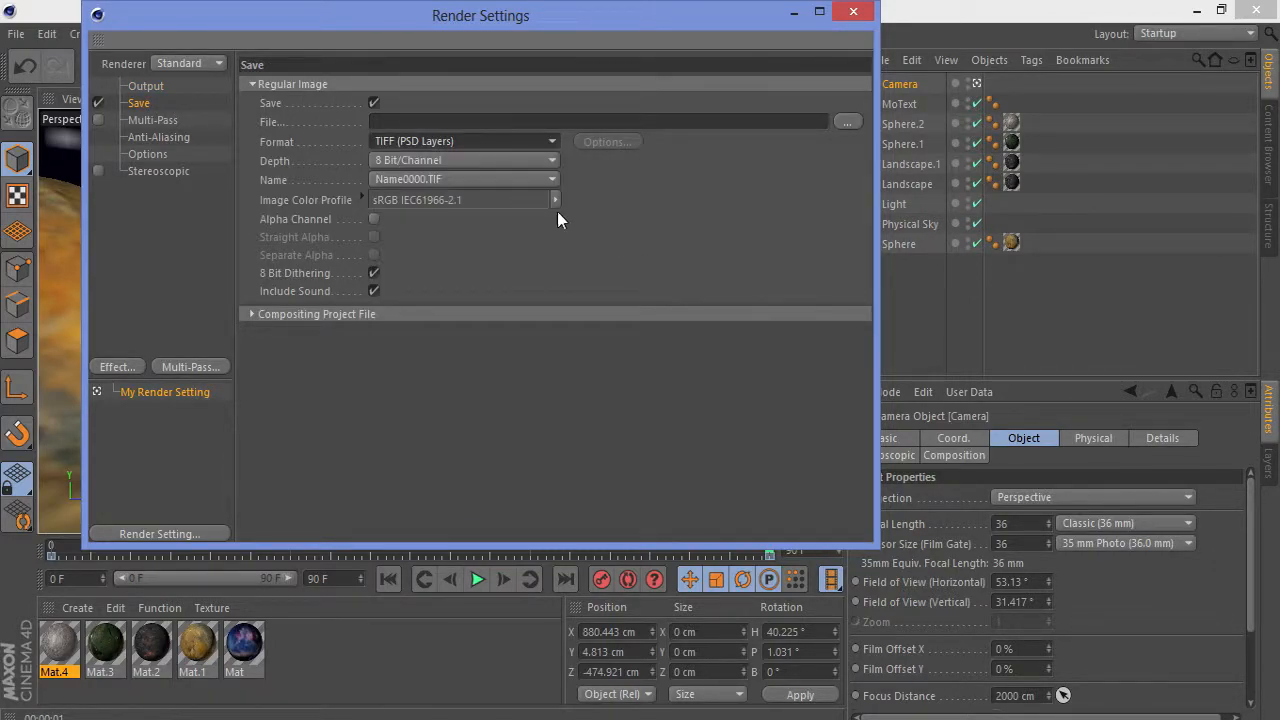
left_click(450, 141)
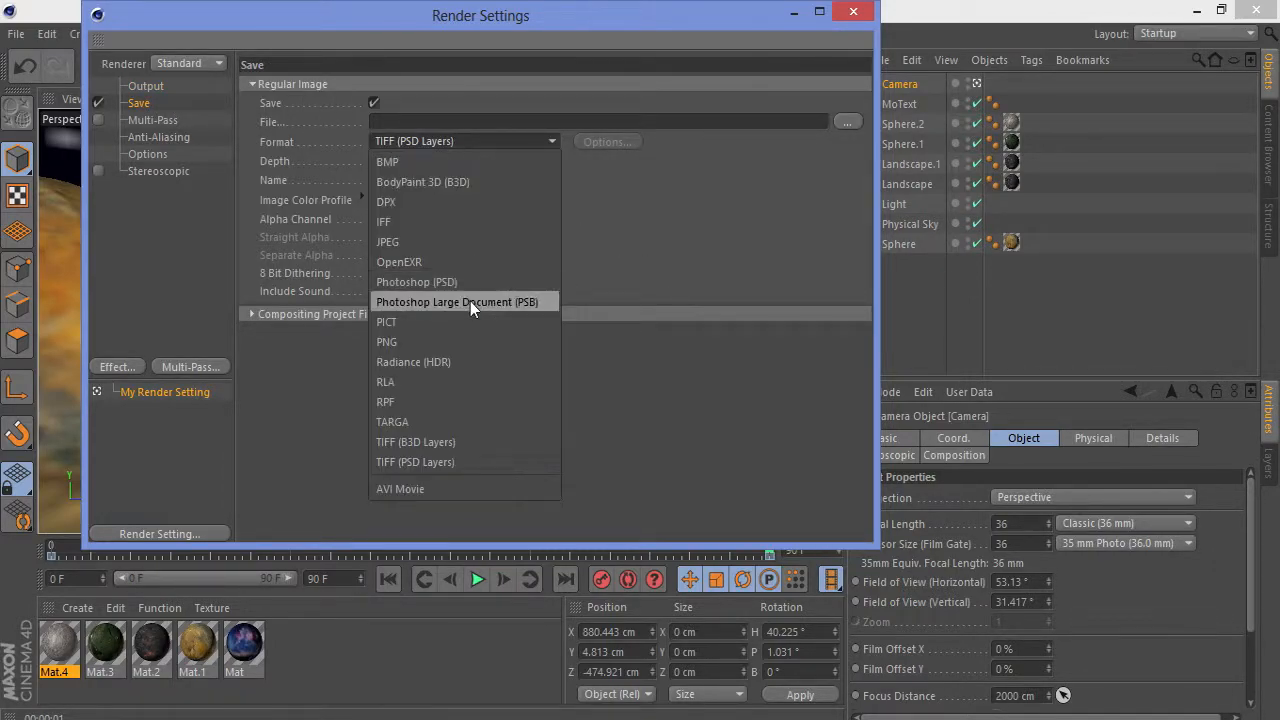
left_click(425, 490)
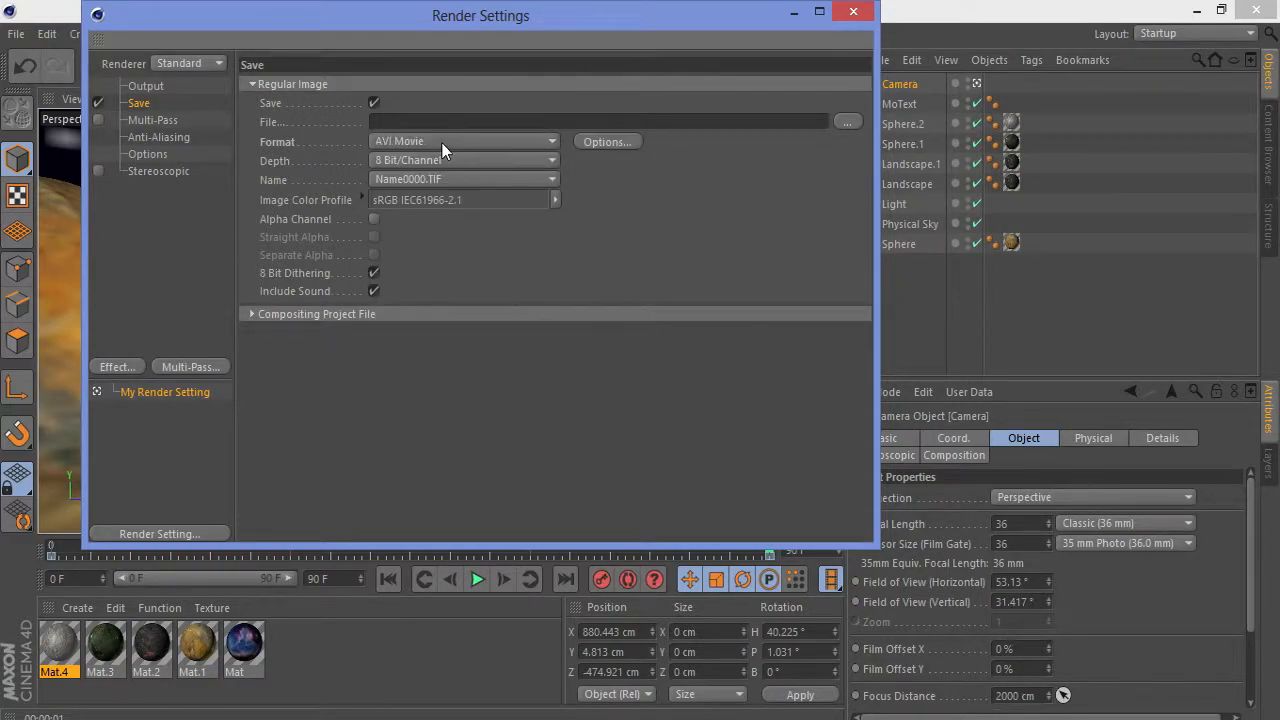
- Set the render anti-aliasing to Best
left_click(192, 141)
left_click(416, 85)
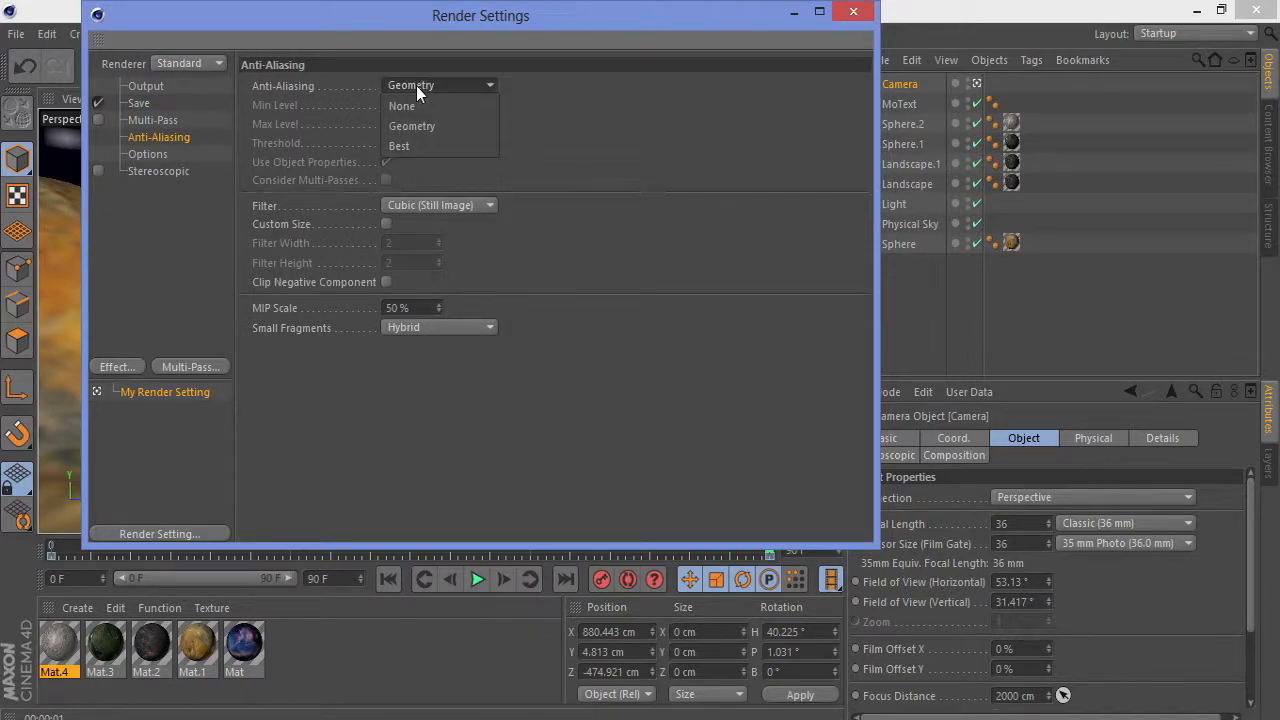
left_click(441, 145)
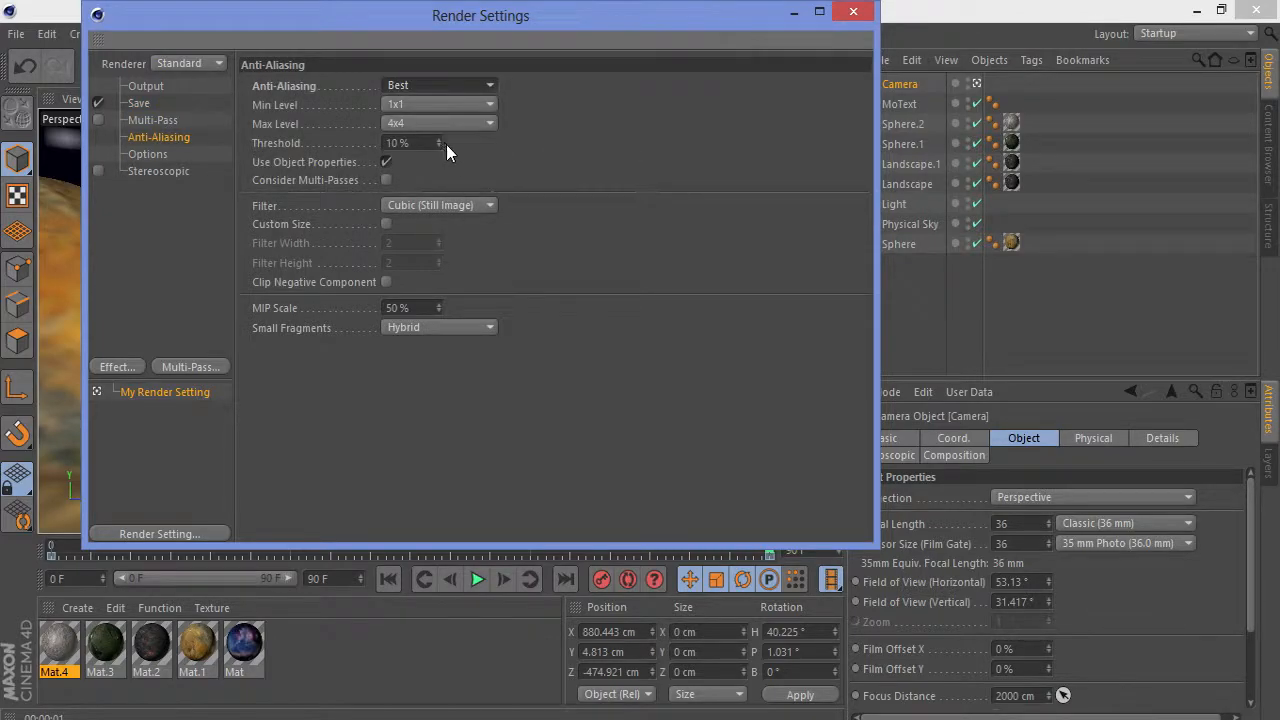
- Close the render settings, play back the camera animation and set the current time to frame 3
left_click(853, 13)
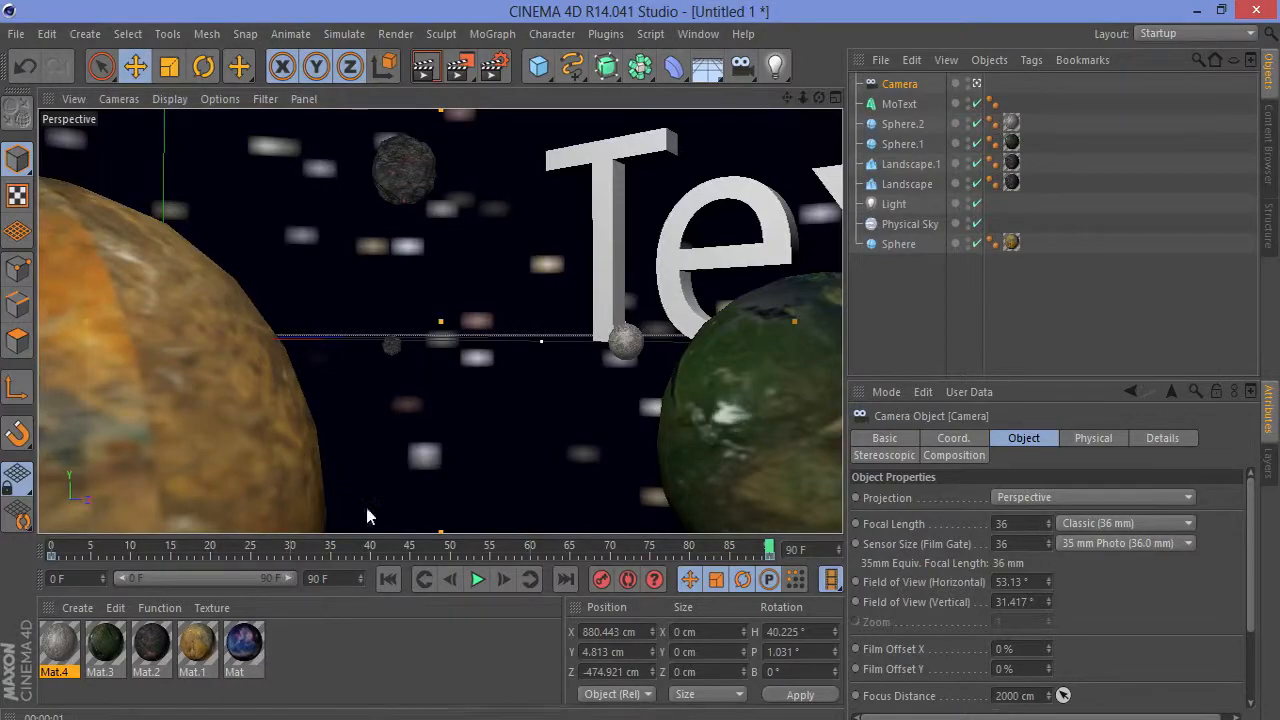
key("F8")
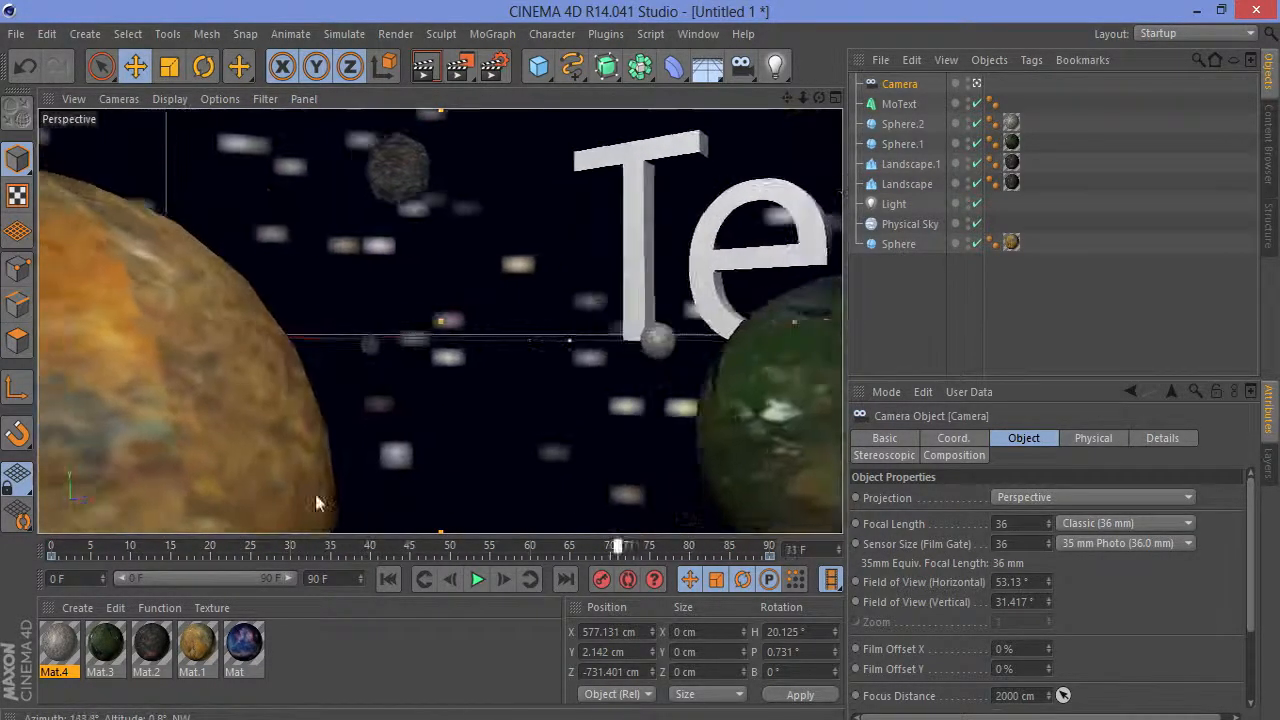
left_click_drag(37, 545, 75, 545)
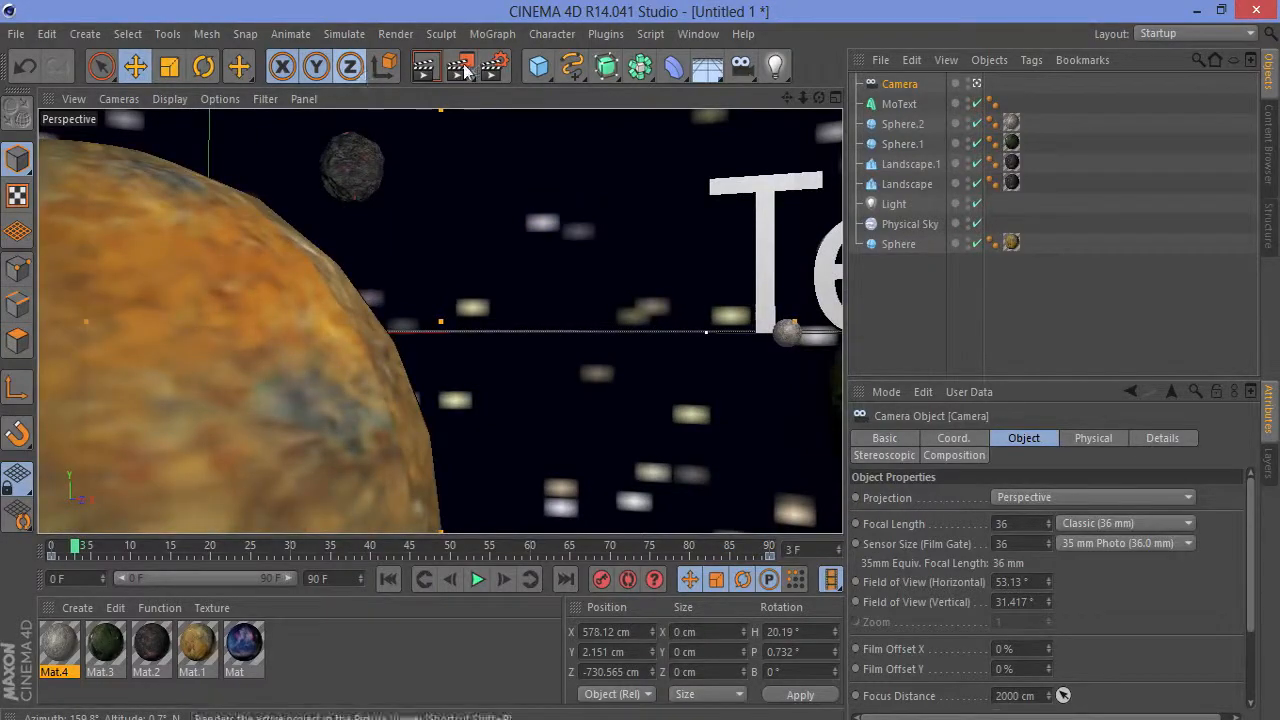
- Review the output size, frame range and save format in the render settings and close them
left_click(494, 66)
left_click(145, 86)
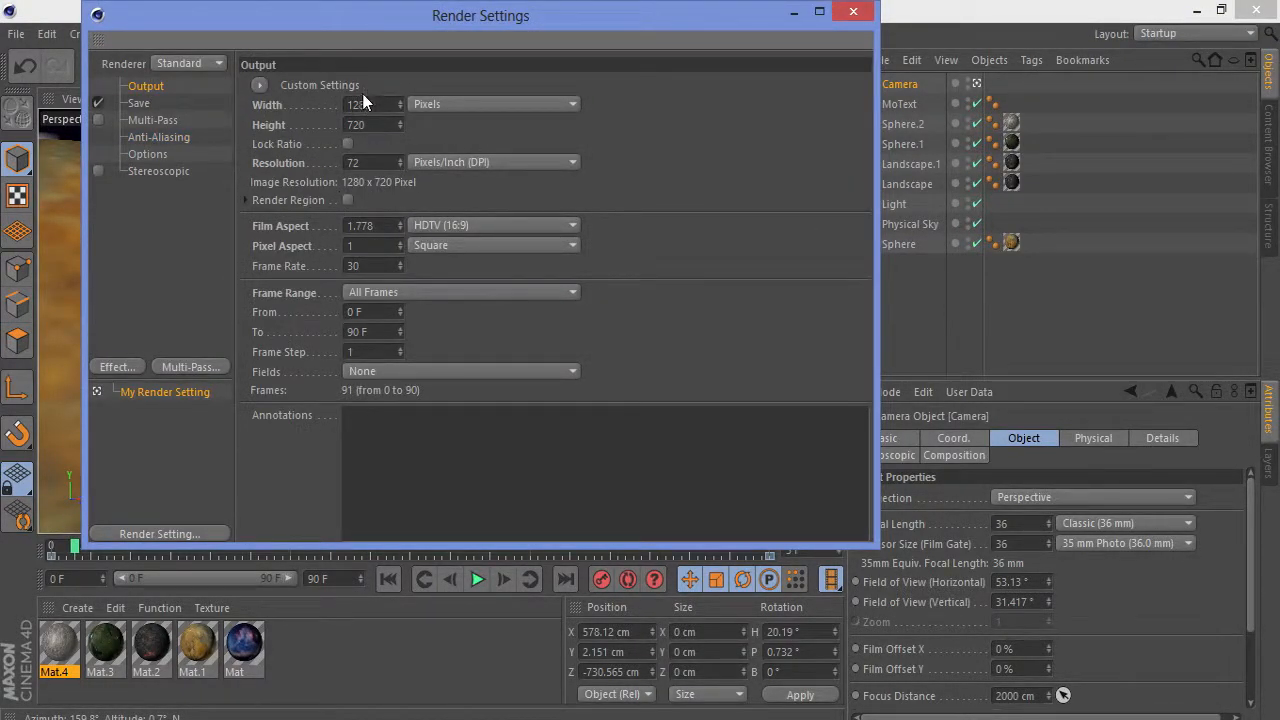
left_click(140, 104)
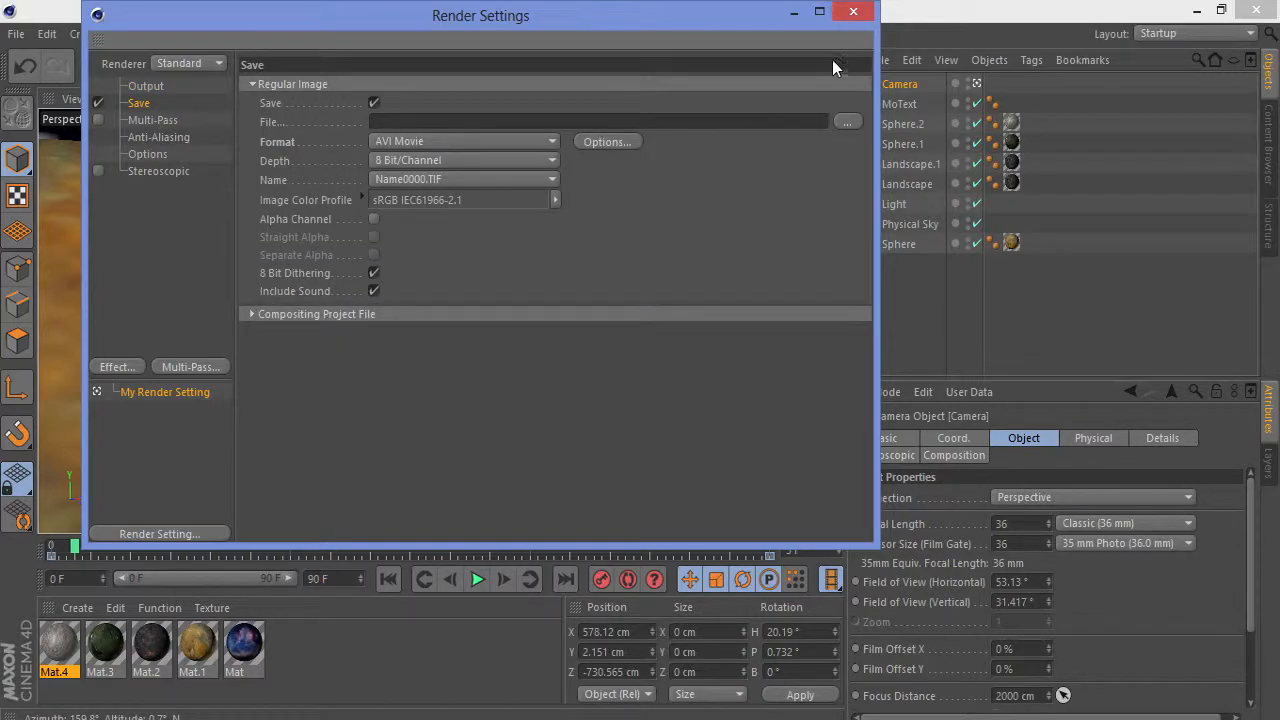
left_click(852, 12)
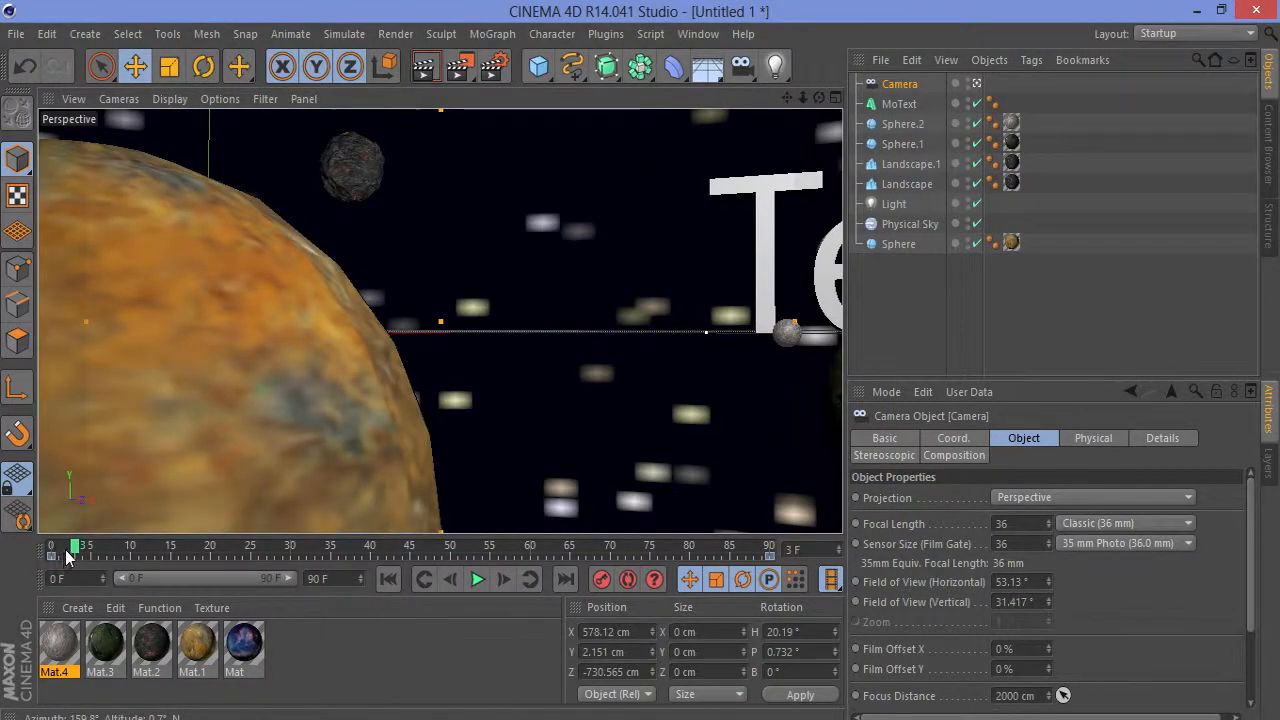
- Return the animation to frame 0 and render the camera view at that frame in the viewport
mouse_move(10, 552)
left_mouse_down()
mouse_move(509, 549)
mouse_move(48, 546)
mouse_move(587, 516)
mouse_move(534, 549)
mouse_move(30, 541)
left_mouse_up()
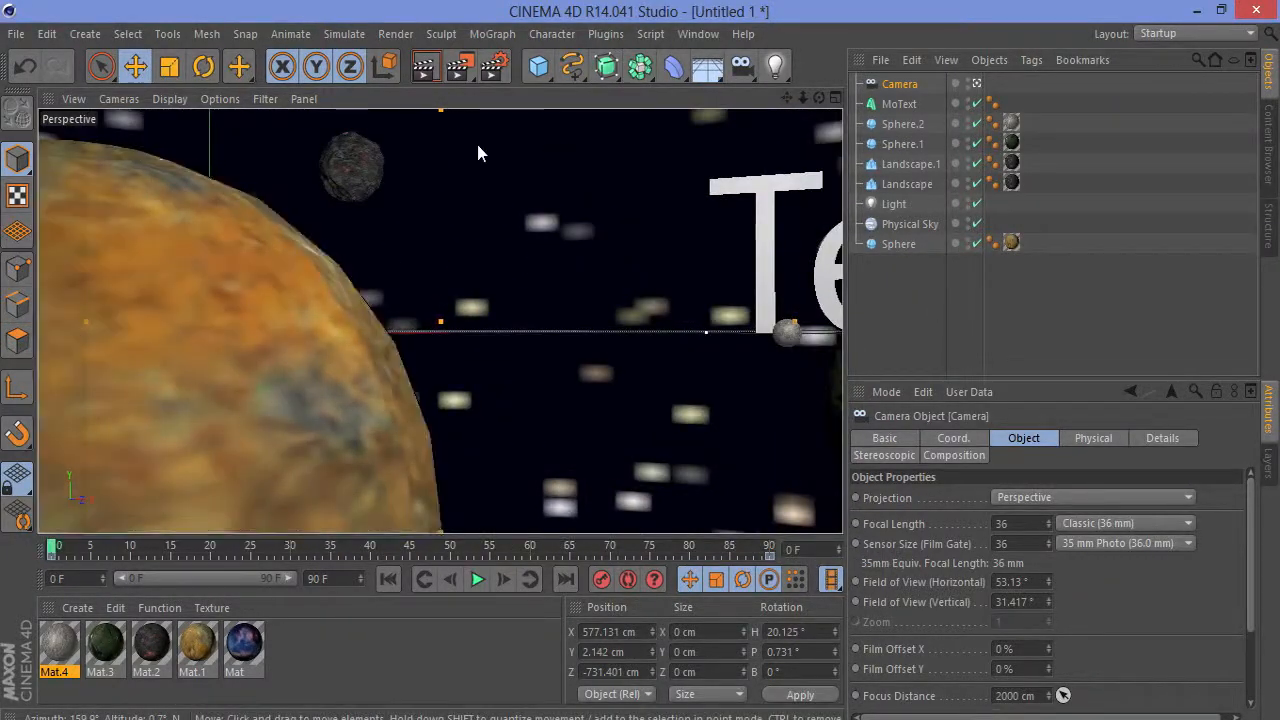
left_click(437, 63)
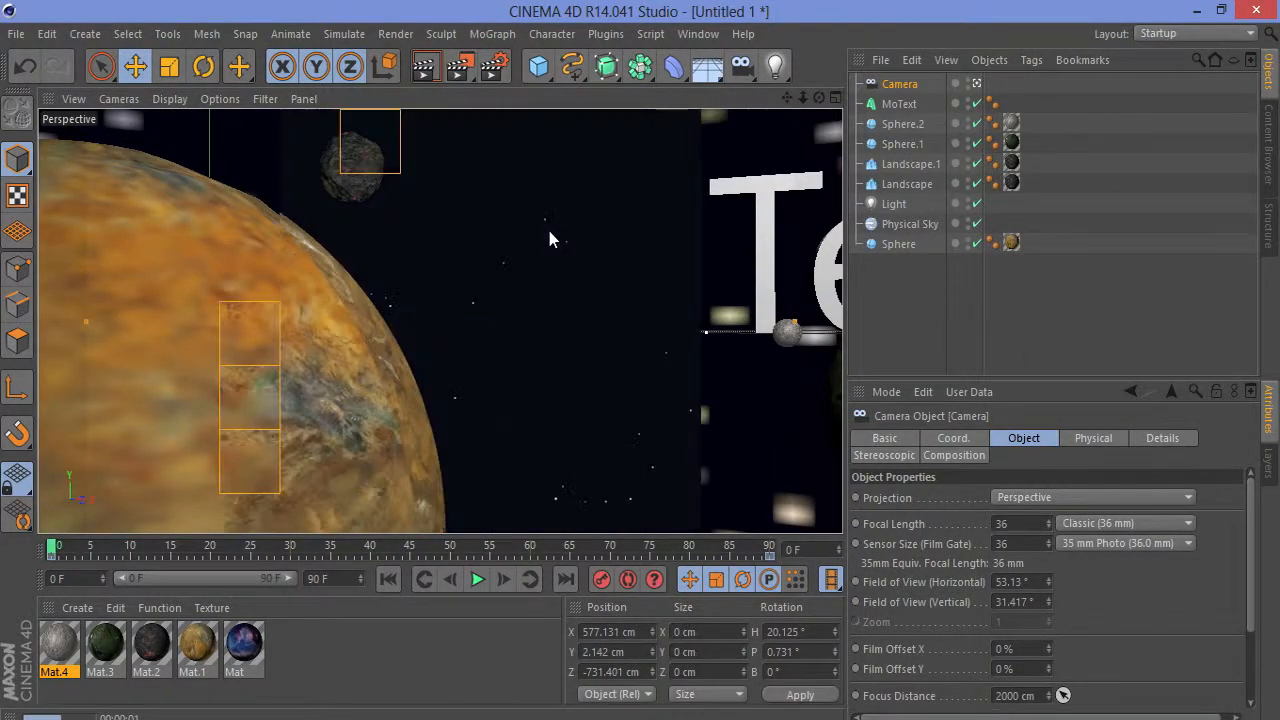